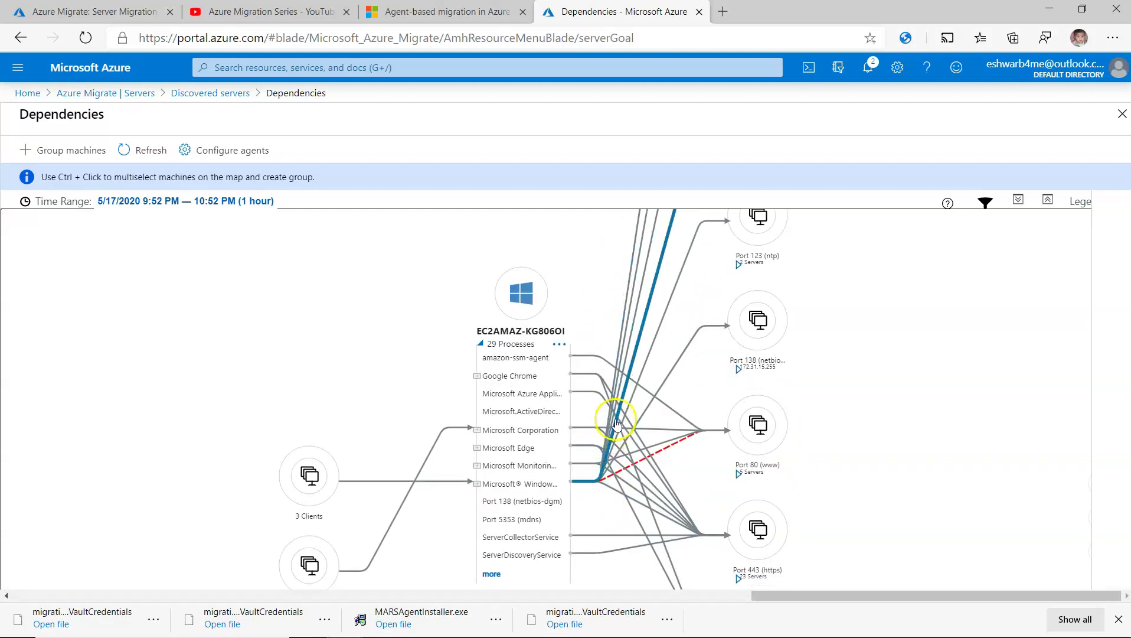
Step: Examine the process list of the EC2AMAZ-KG806OI server and its connections to ports 80, 443 and 1900 in the dependency map
scroll(611, 480, "up", 2)
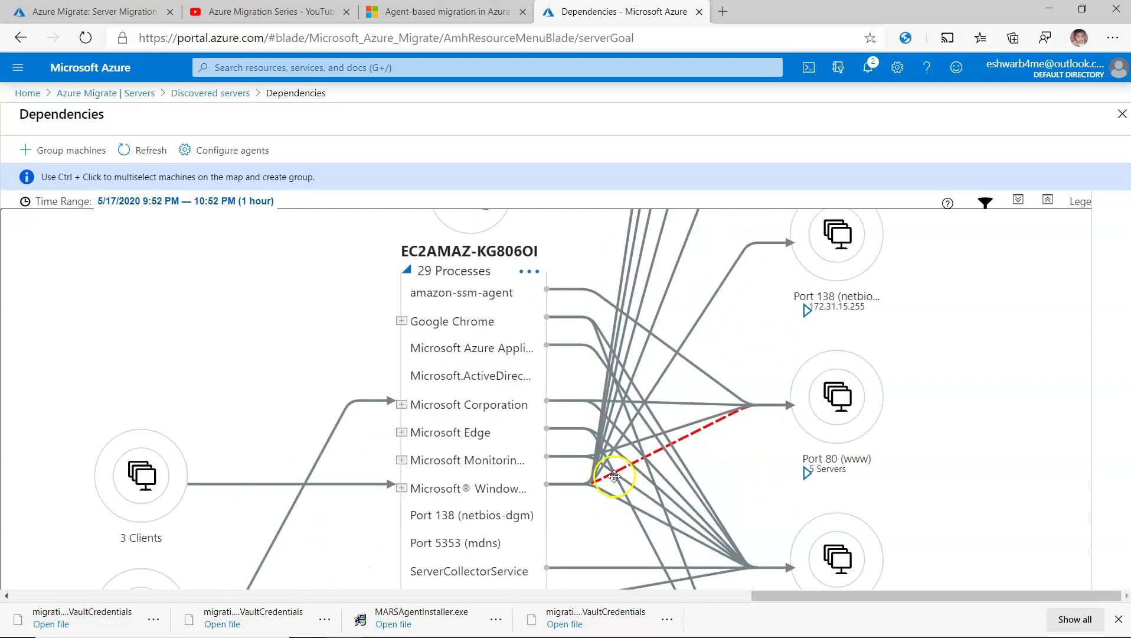
scroll(614, 476, "up", 2)
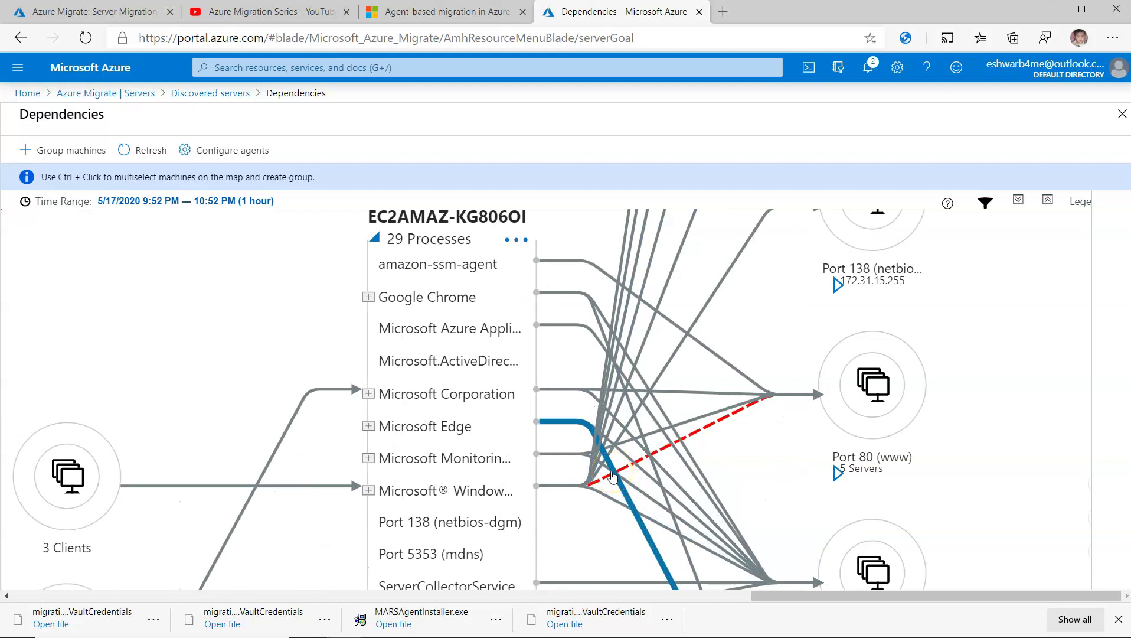
scroll(614, 475, "up", 1)
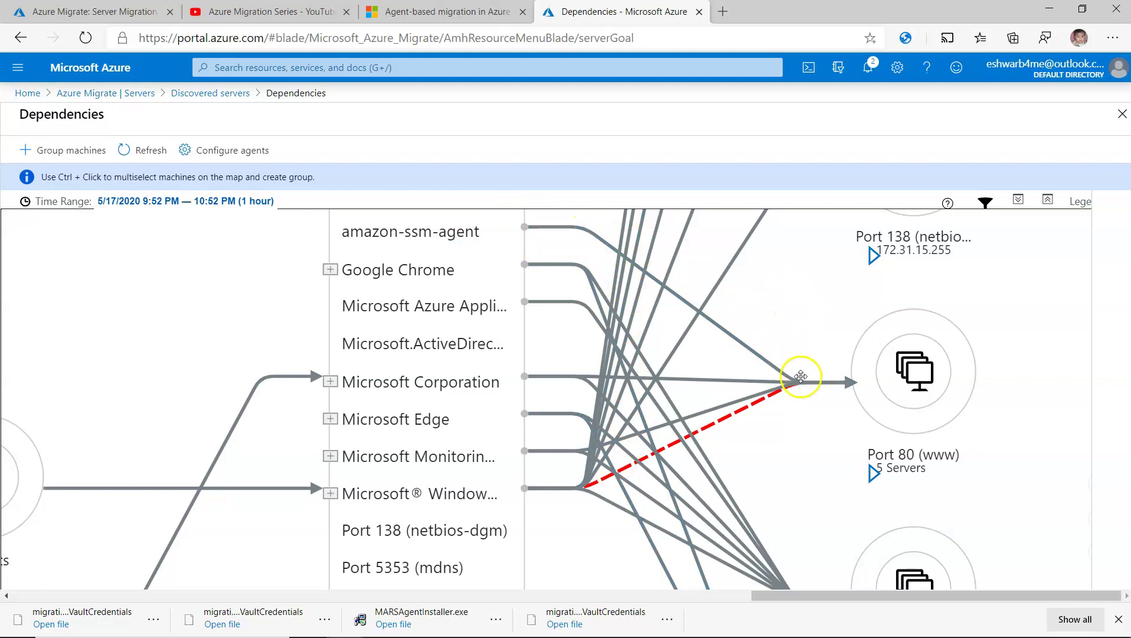
left_click_drag(782, 430, 773, 294)
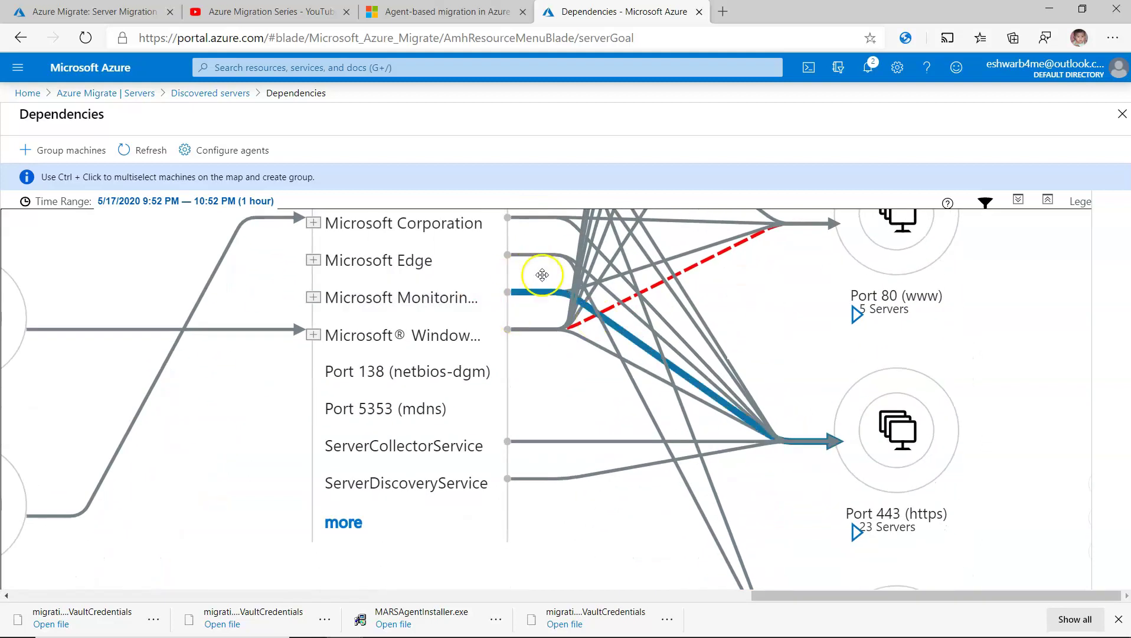
left_click_drag(775, 520, 762, 305)
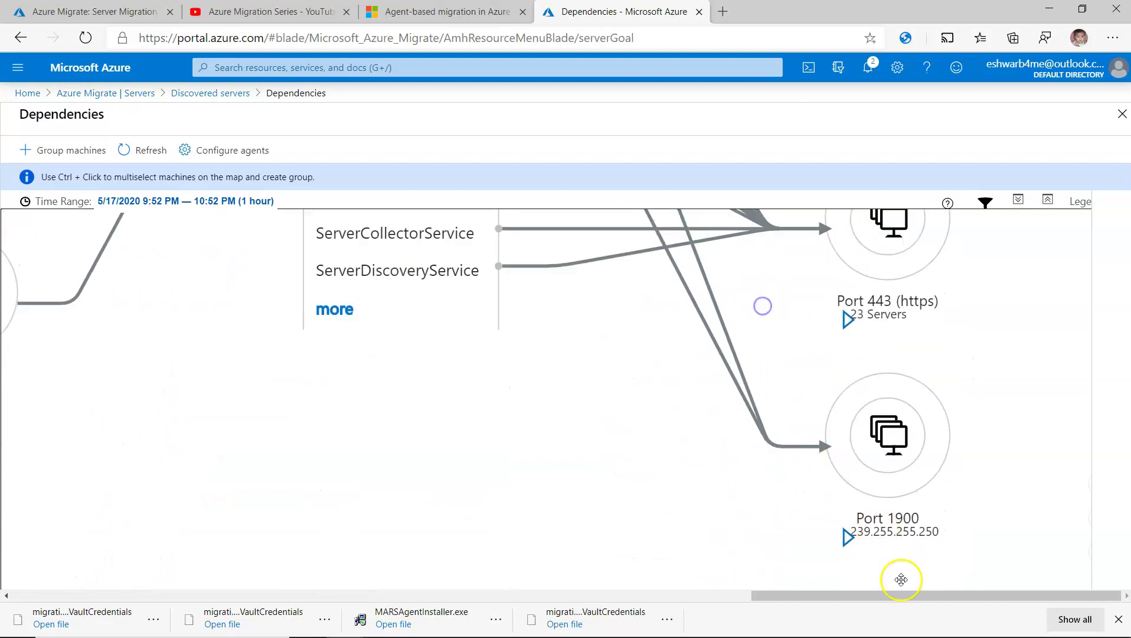
scroll(672, 382, "down", 3)
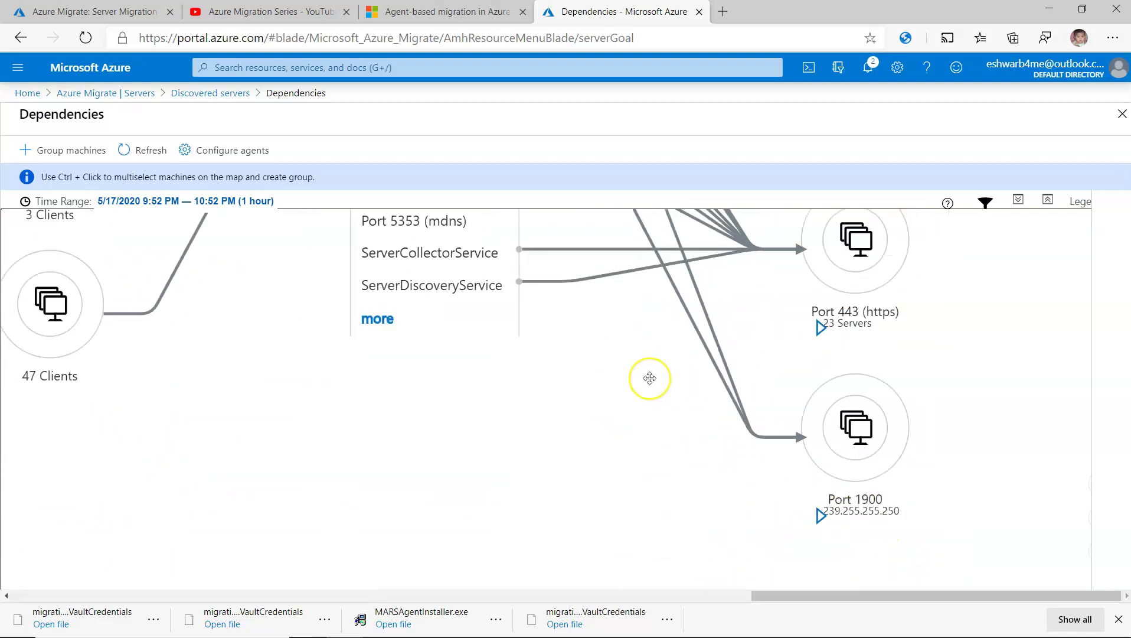
left_click_drag(431, 383, 457, 538)
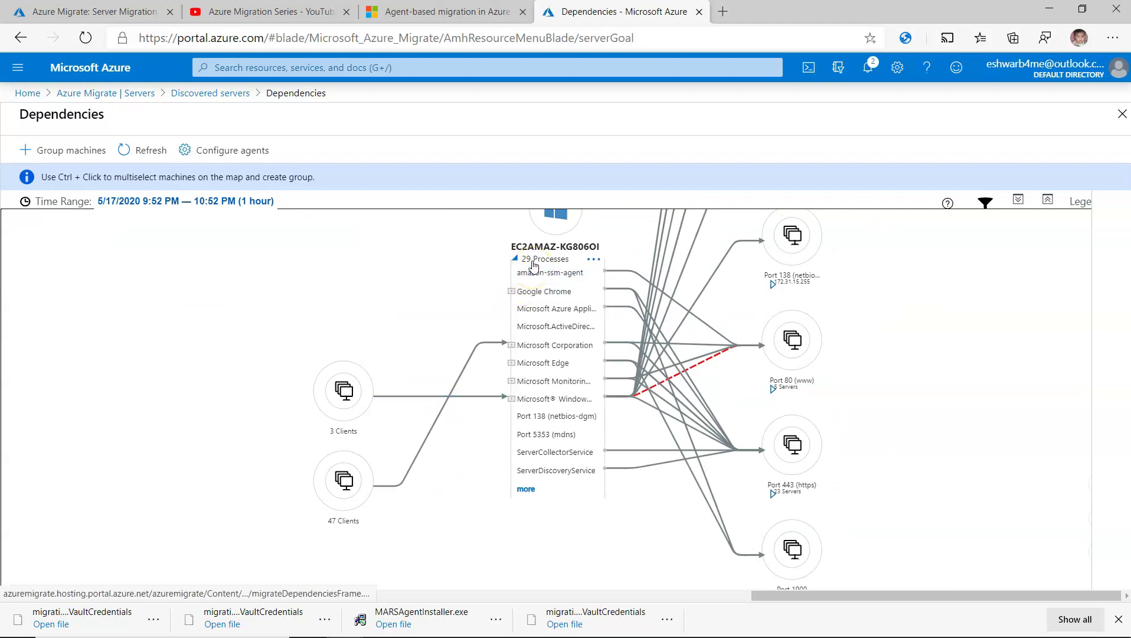
left_click(524, 490)
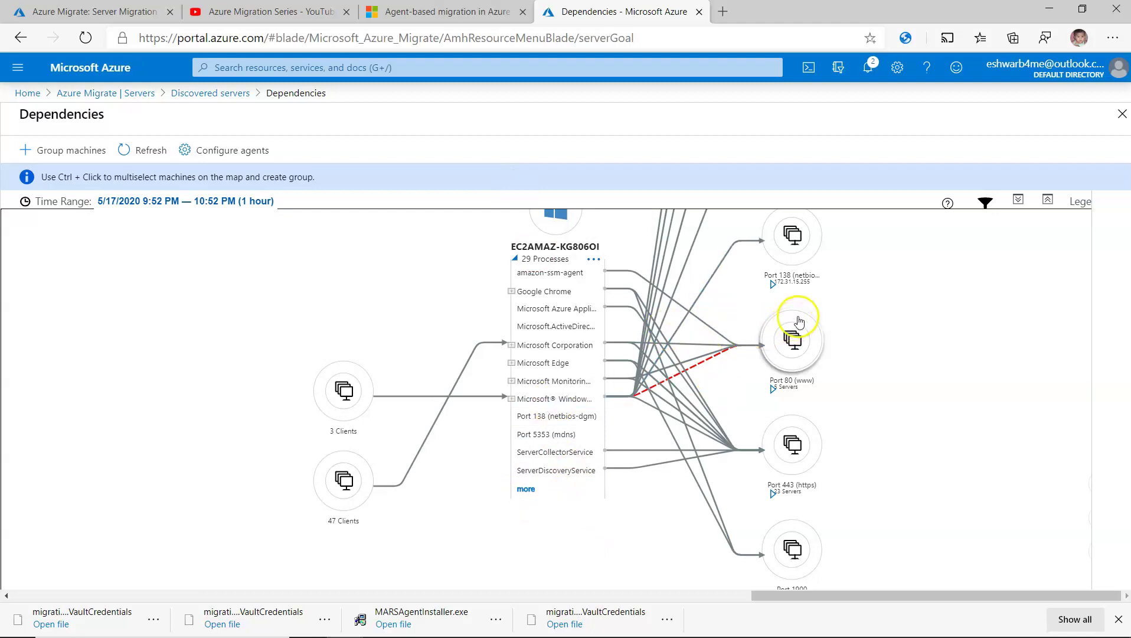
Step: Review the overall dependency map, including the client groups and the full set of destination ports connected to the server
scroll(839, 409, "down", 4)
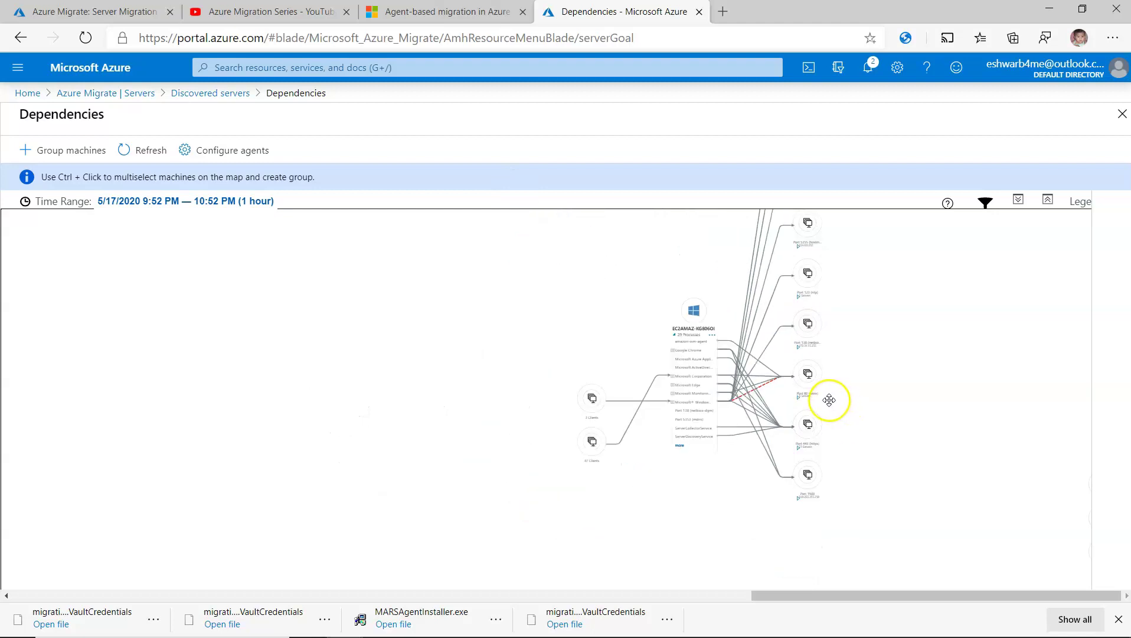
scroll(827, 407, "up", 4)
scroll(802, 578, "down", 3)
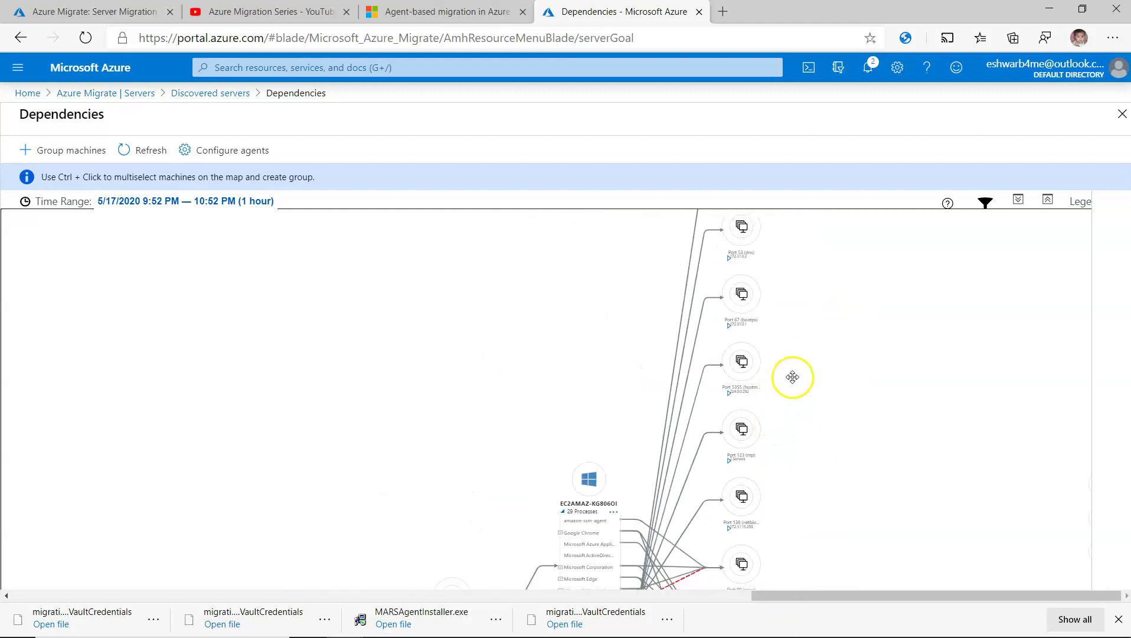
scroll(814, 386, "up", 2)
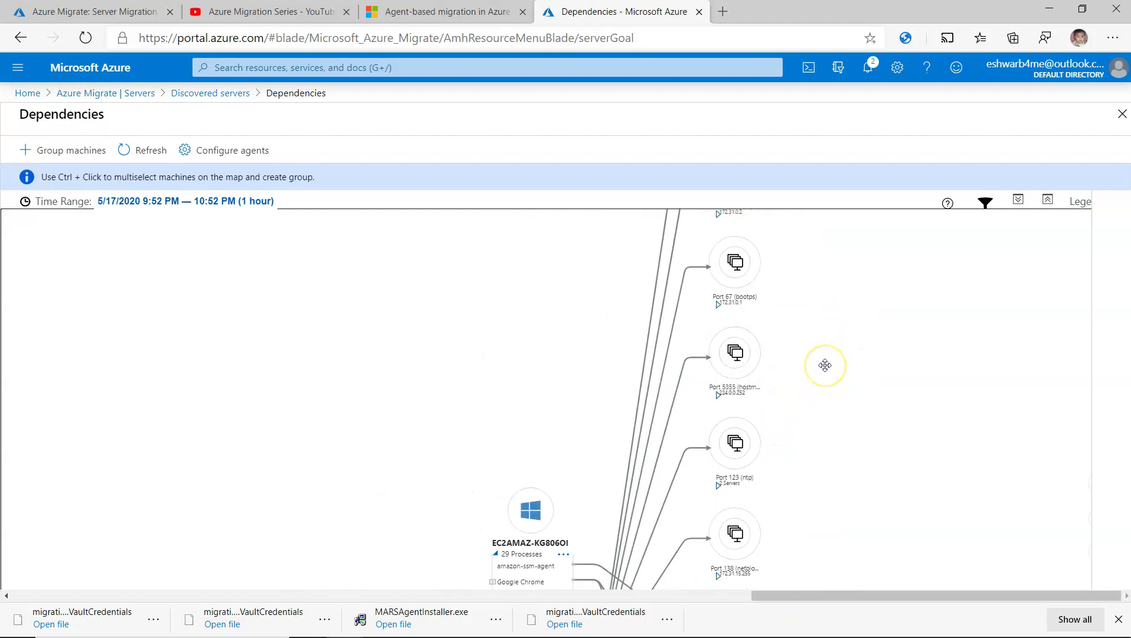
left_click(807, 366)
left_click(775, 384)
left_click_drag(551, 434, 553, 319)
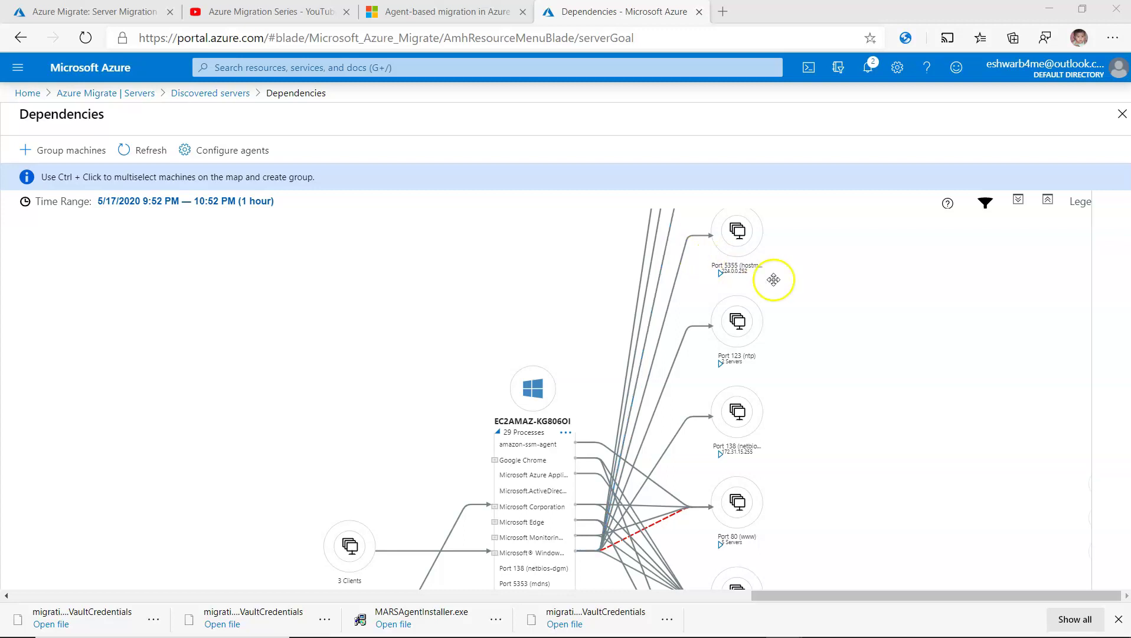
scroll(792, 445, "down", 3)
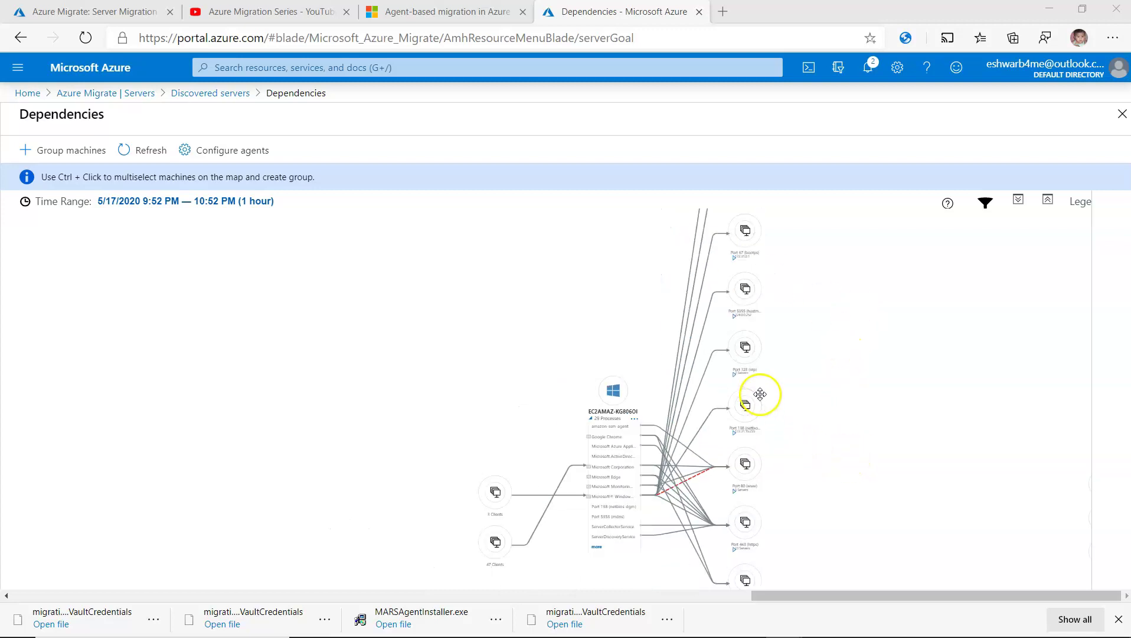
left_click(551, 405)
left_click_drag(550, 406, 550, 287)
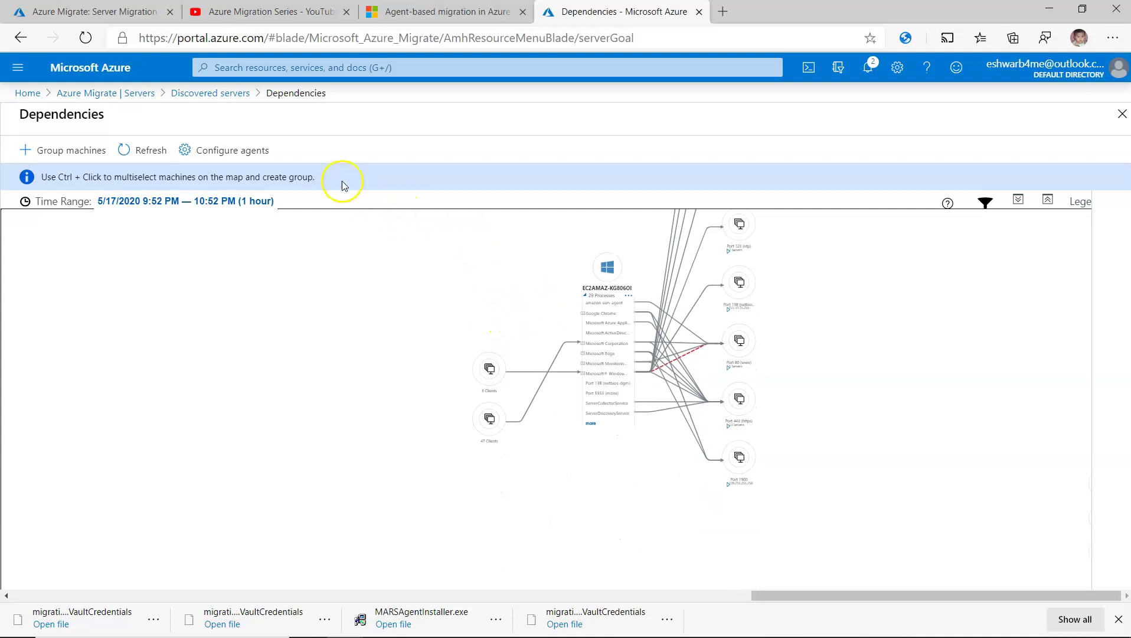
Step: Return to the Azure Migrate servers page, open the Server Migration overview and start replicating machines
left_click(91, 93)
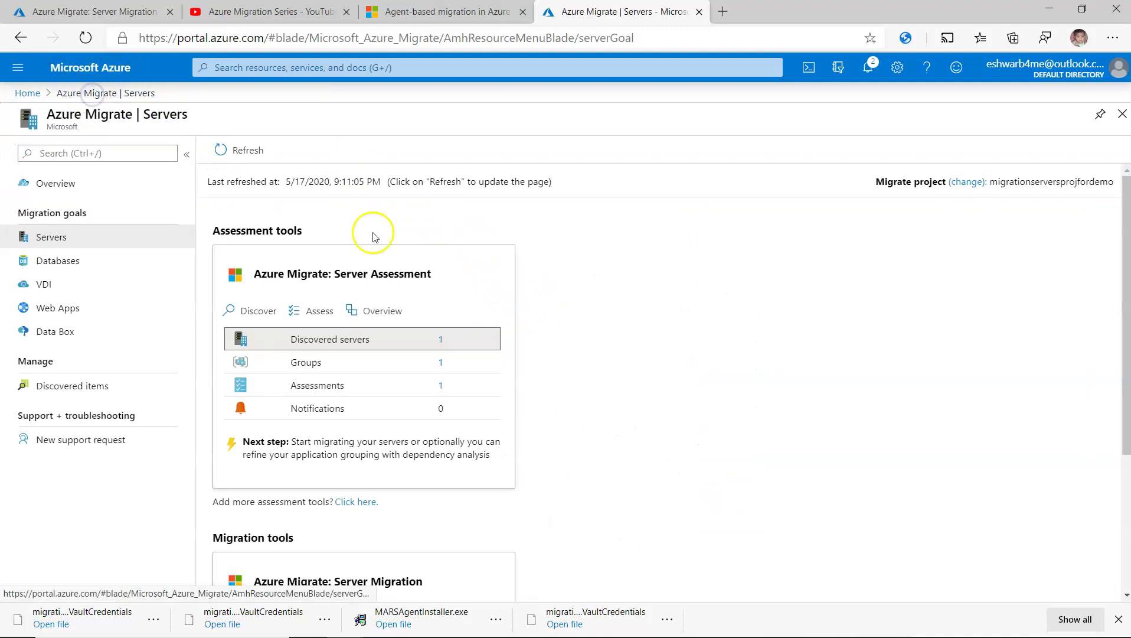
scroll(366, 214, "down", 4)
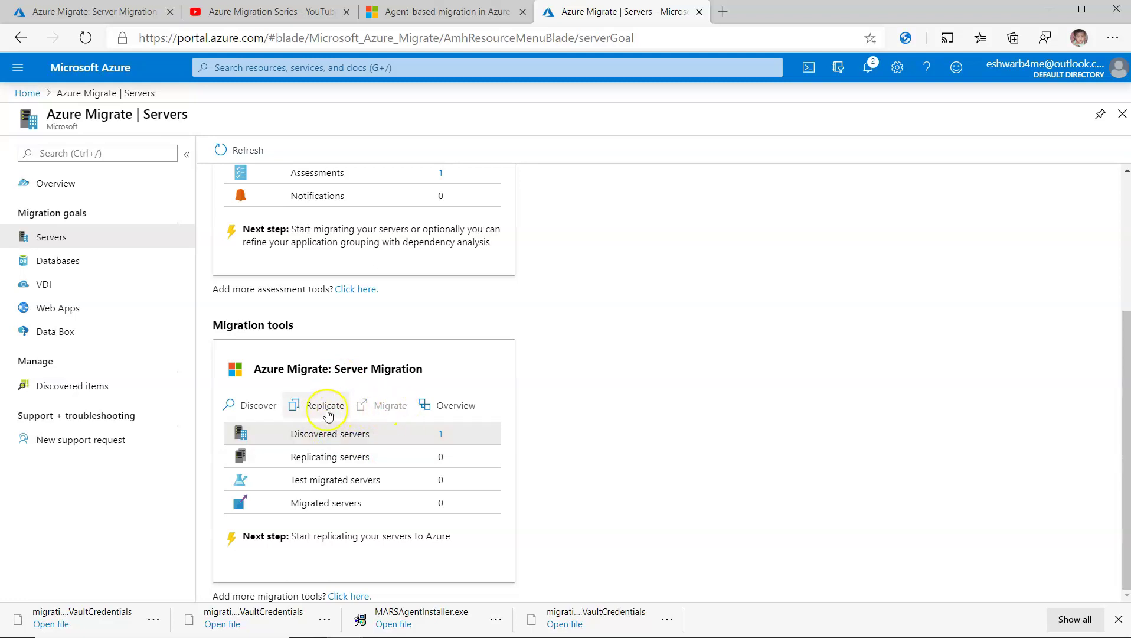
left_click(461, 410)
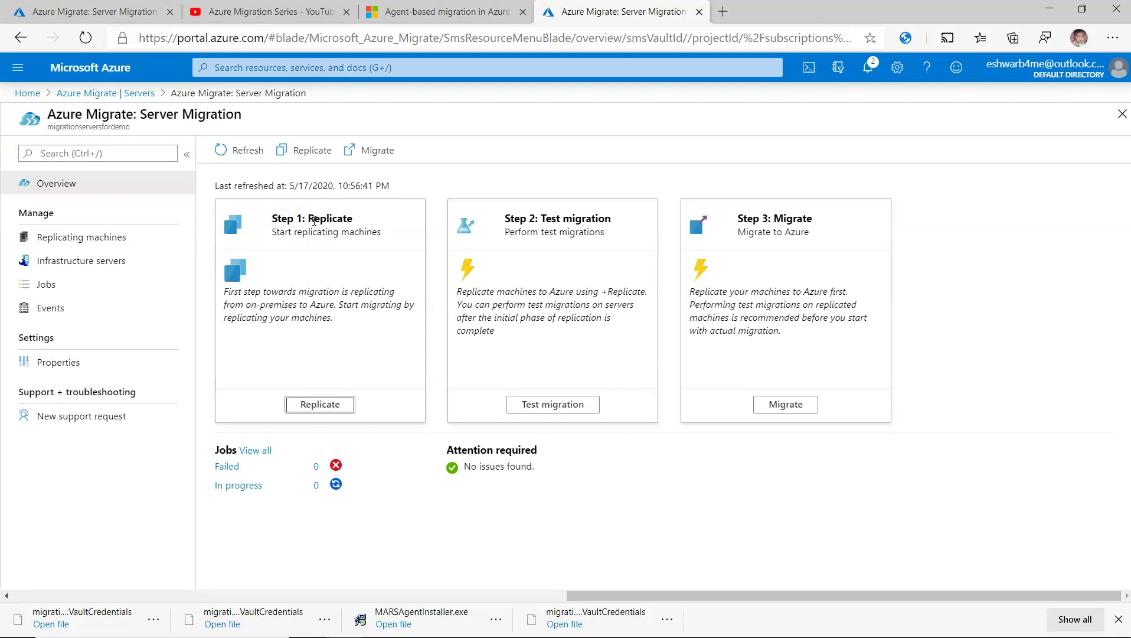
left_click(321, 409)
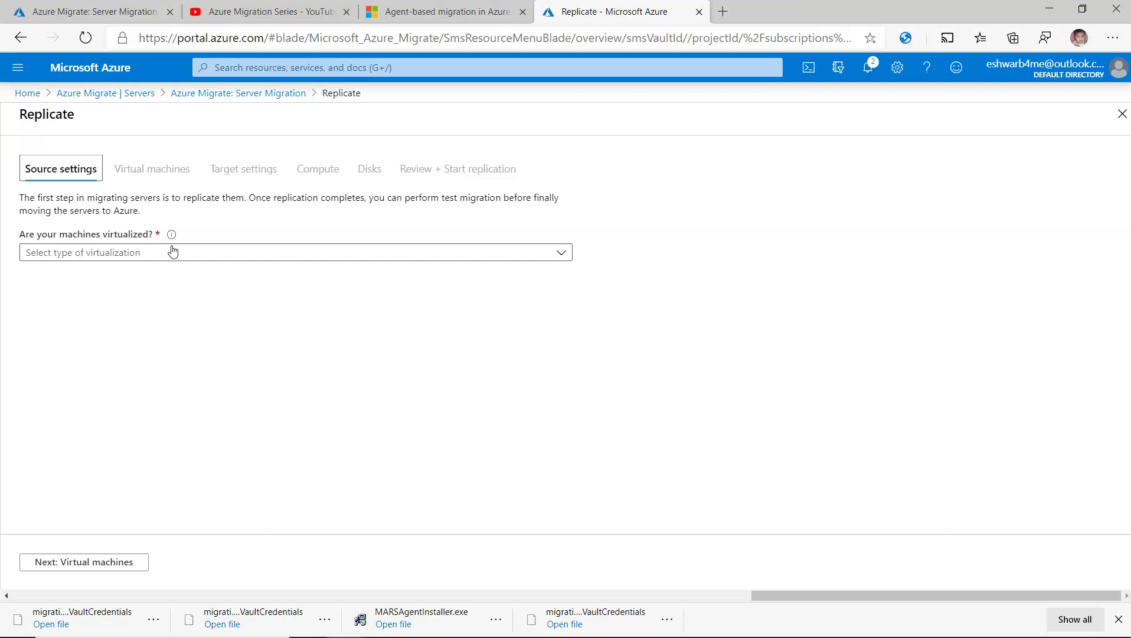
Step: Set the replication source to Not virtualized / Other with the migratscaleout replication appliance and check the process server options
left_click(173, 251)
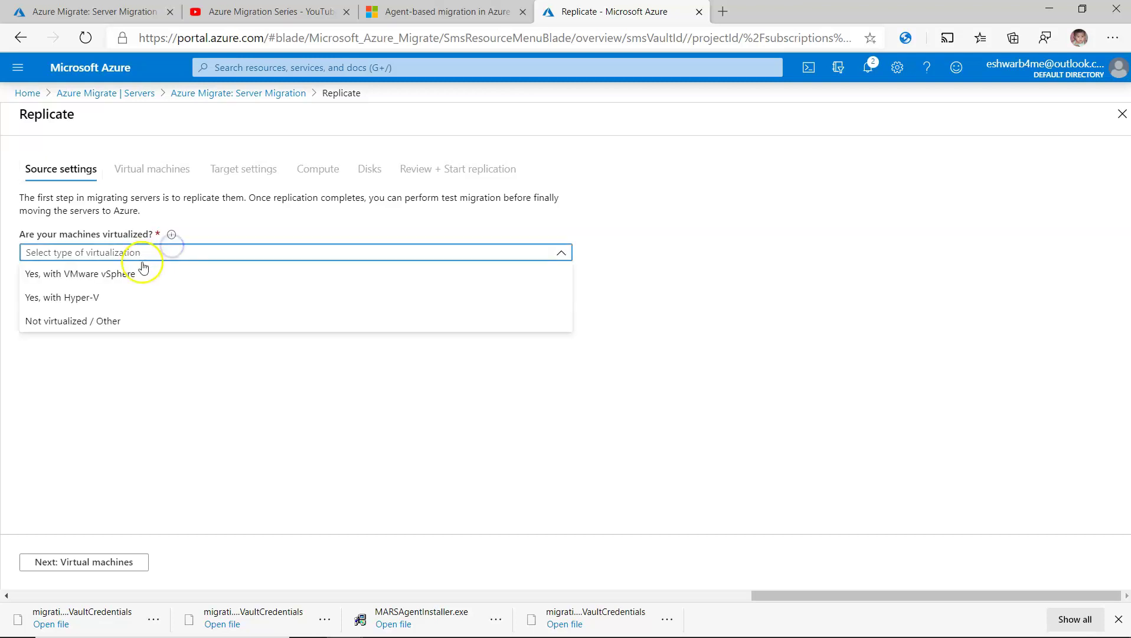
left_click(105, 324)
left_click(114, 298)
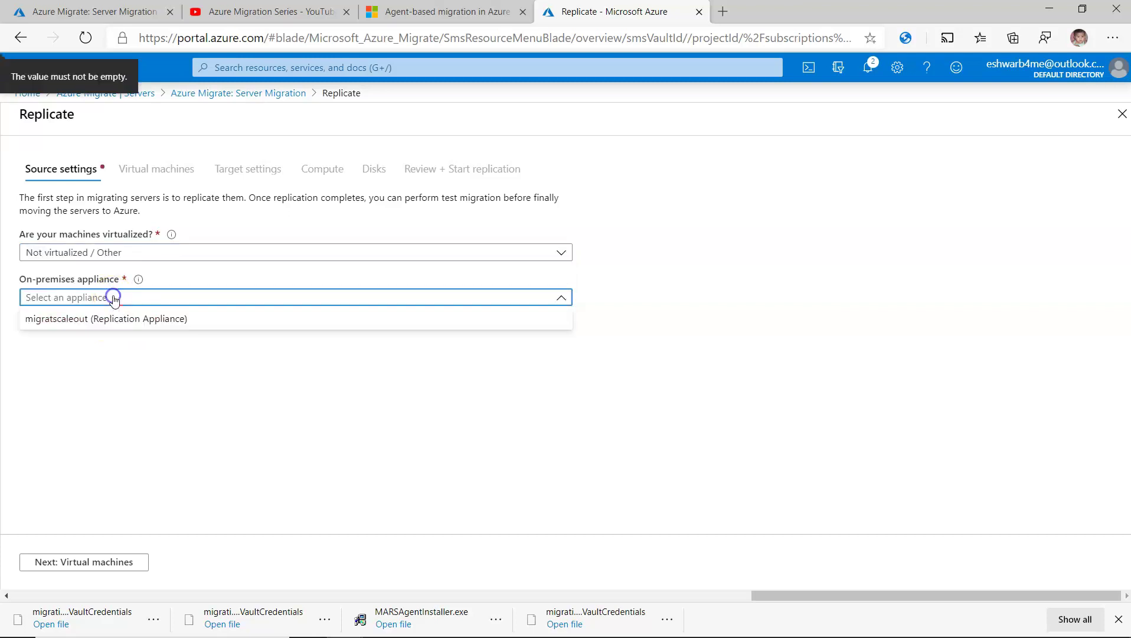
left_click(110, 319)
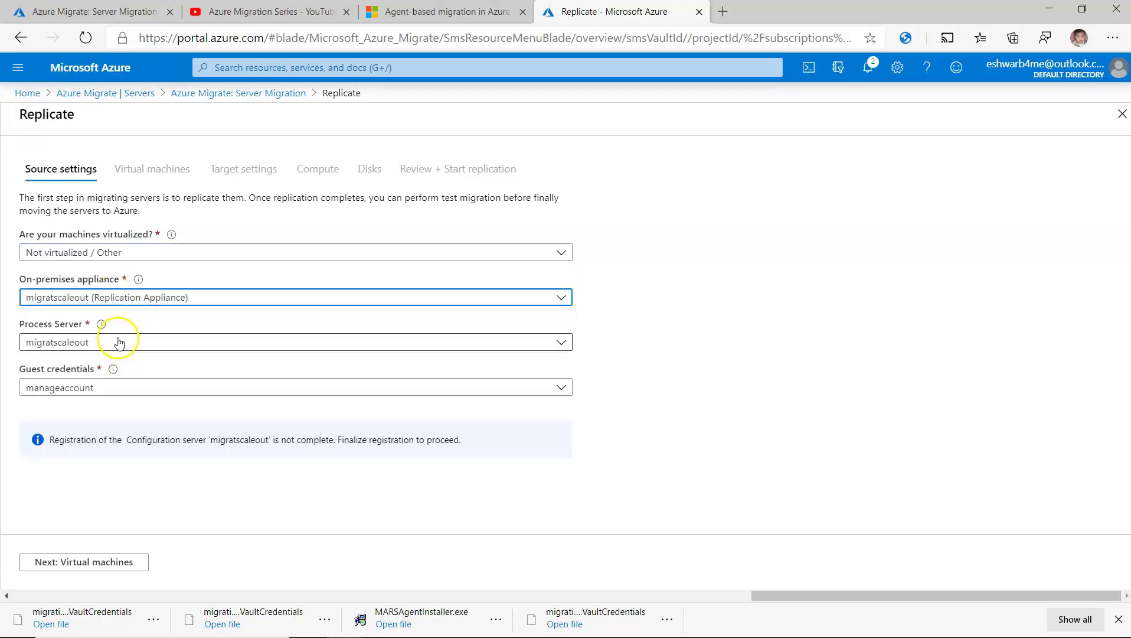
left_click(118, 342)
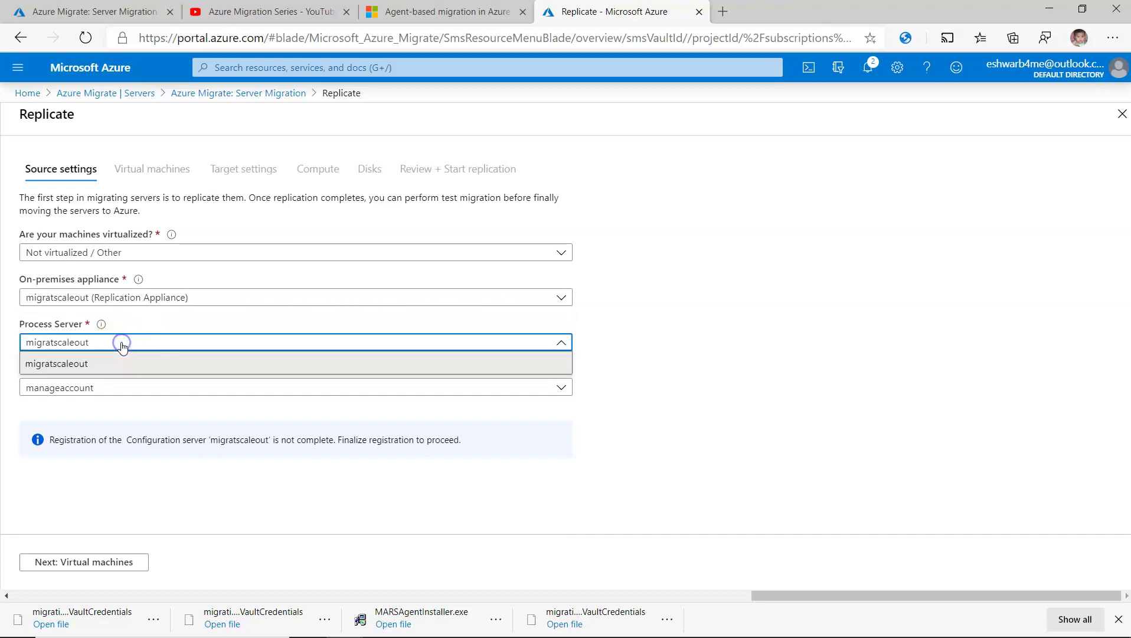
left_click(147, 358)
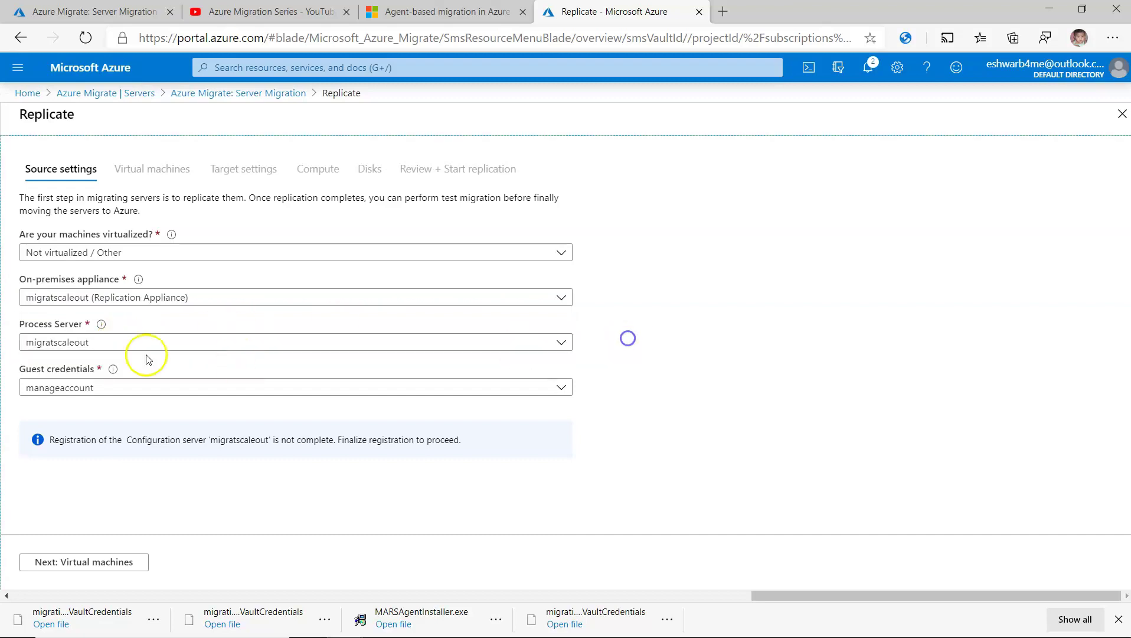
Step: Finalize the registration of the migratscaleout configuration server, check the notifications and return to the replication source settings
left_click(70, 447)
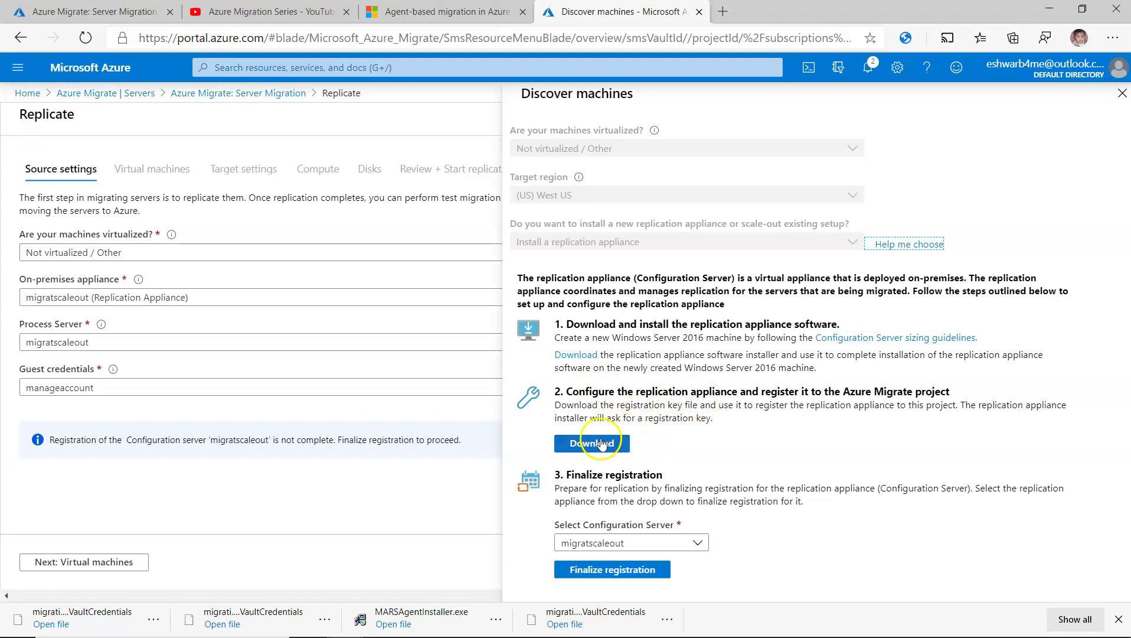
left_click(637, 542)
left_click(649, 530)
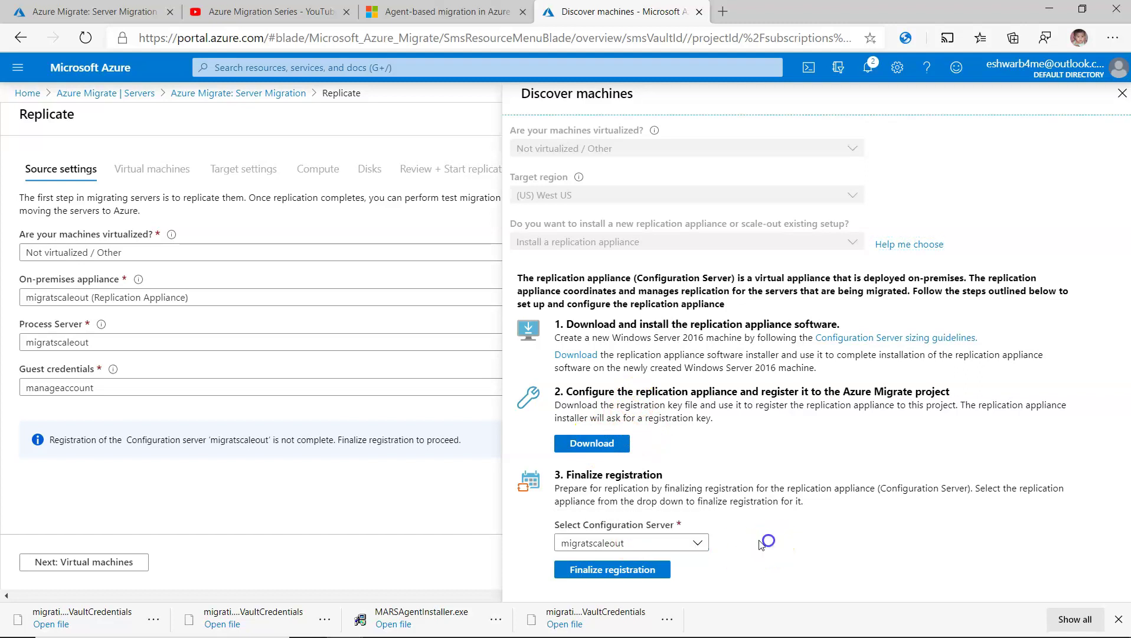
left_click(636, 570)
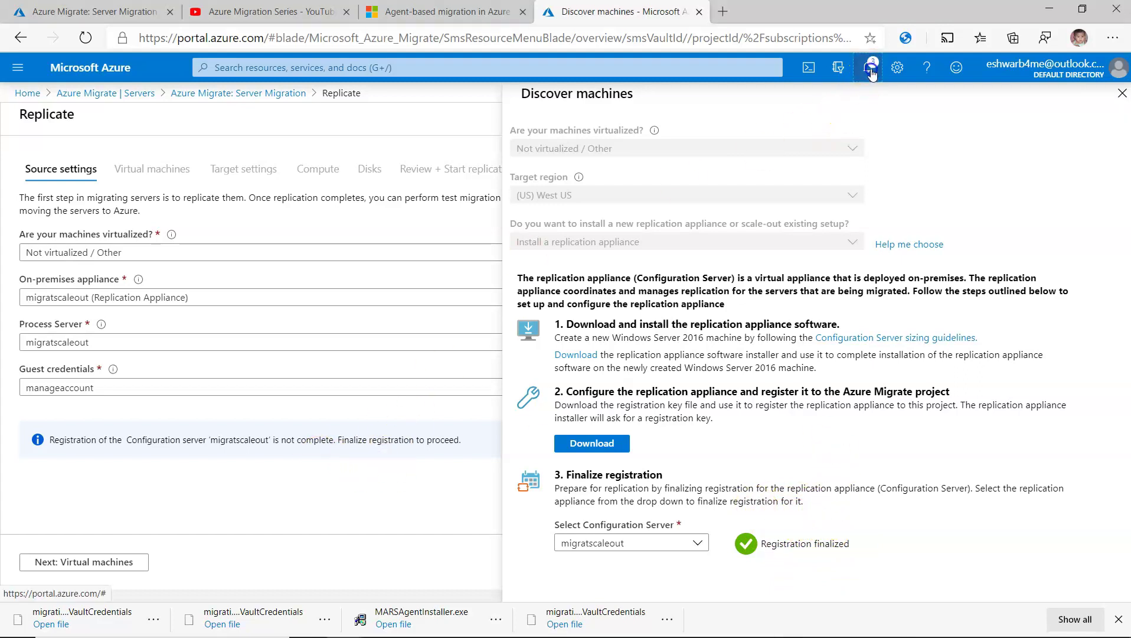
left_click(868, 68)
left_click(1121, 93)
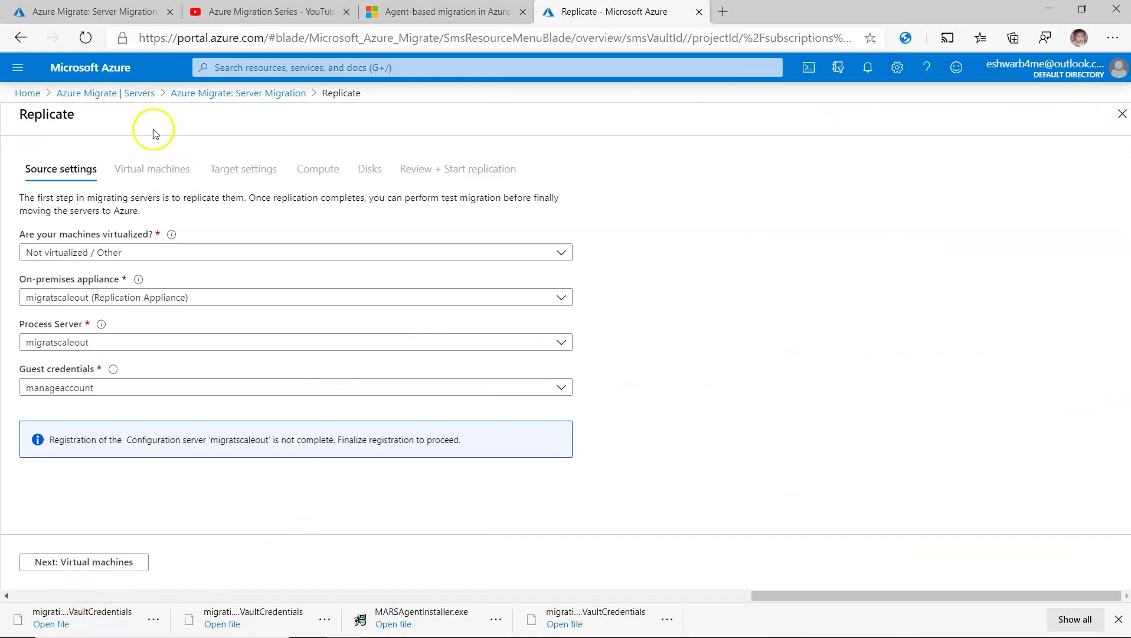
Step: Restart the replication setup from Server Migration and set the source to Not virtualized / Other with the migratscaleout appliance
left_click(257, 93)
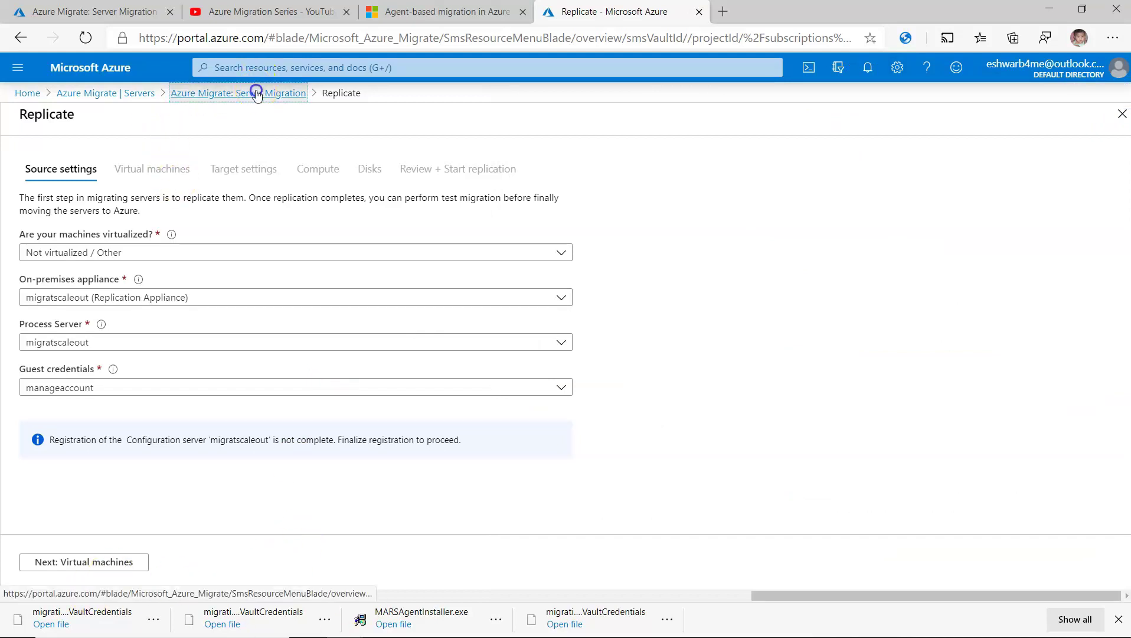
left_click(323, 404)
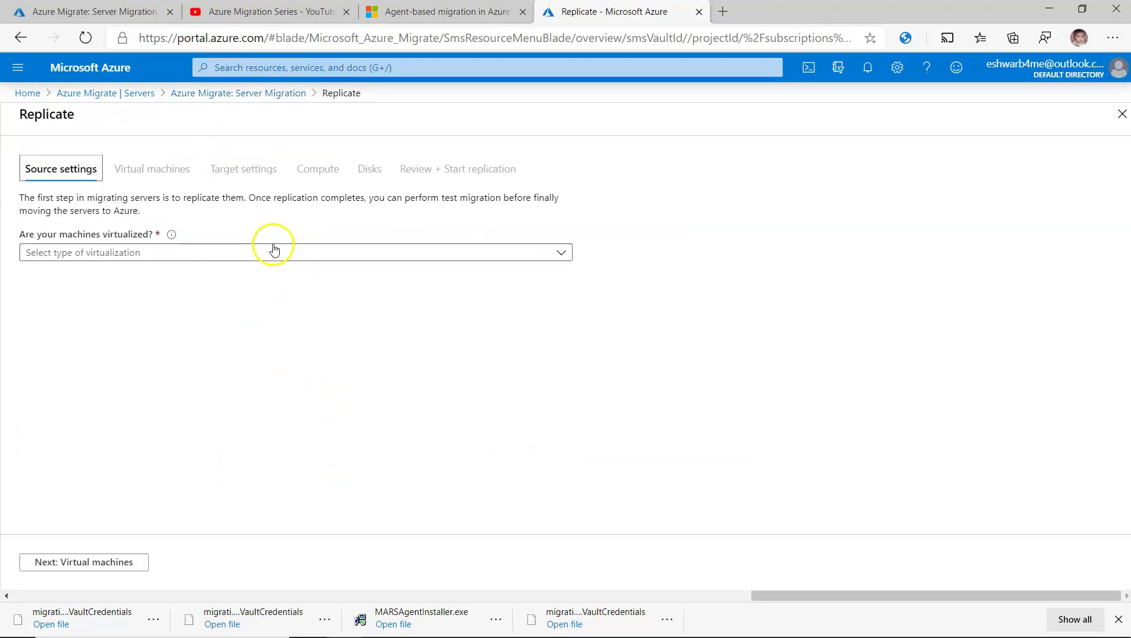
left_click(271, 251)
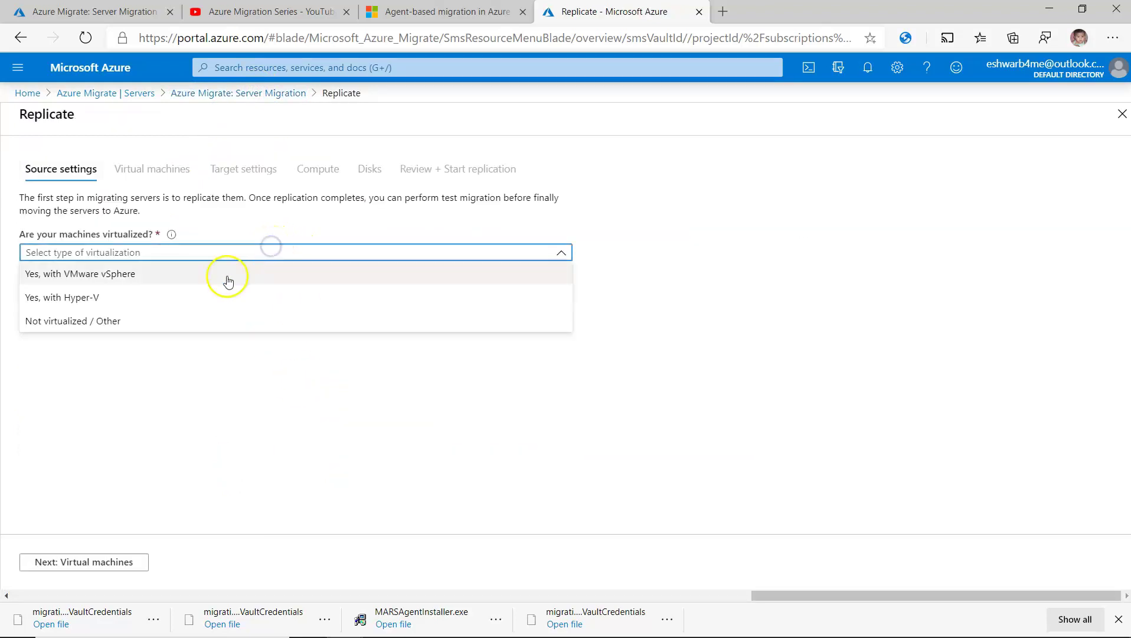
left_click(203, 328)
left_click(182, 298)
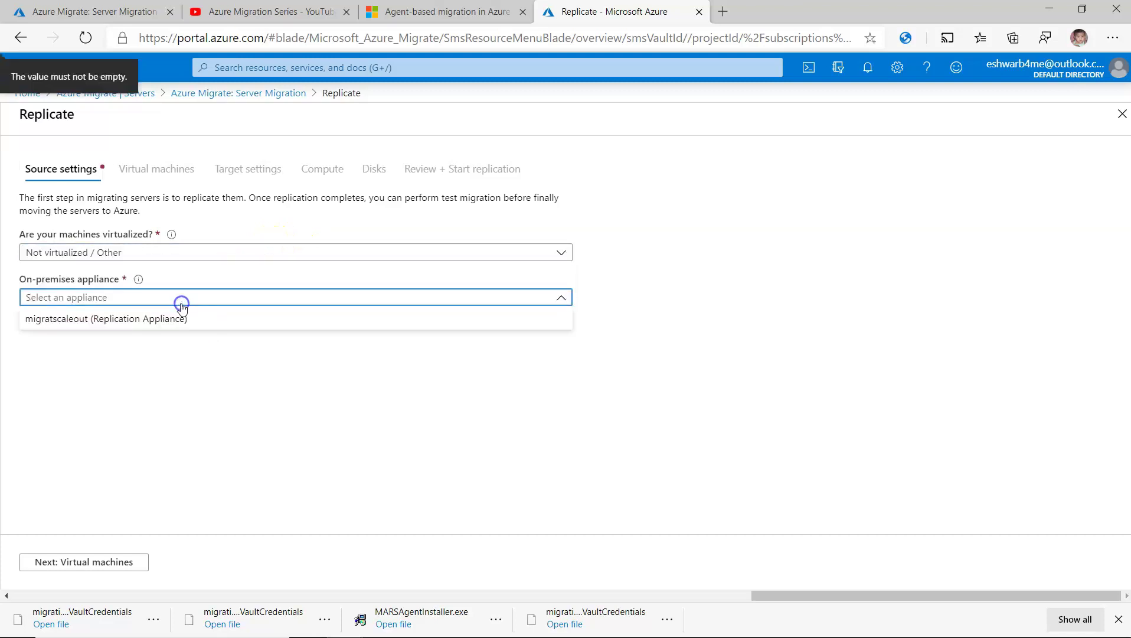
left_click(165, 318)
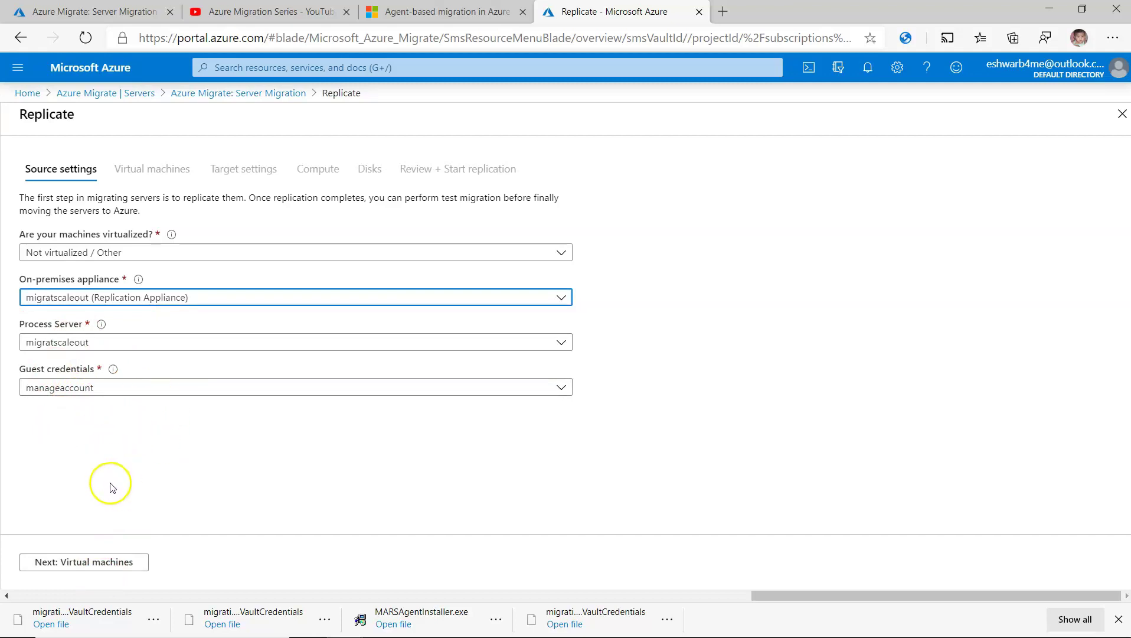
Step: Continue to the virtual machines stage and choose to specify the migration settings manually instead of importing an assessment
left_click(98, 566)
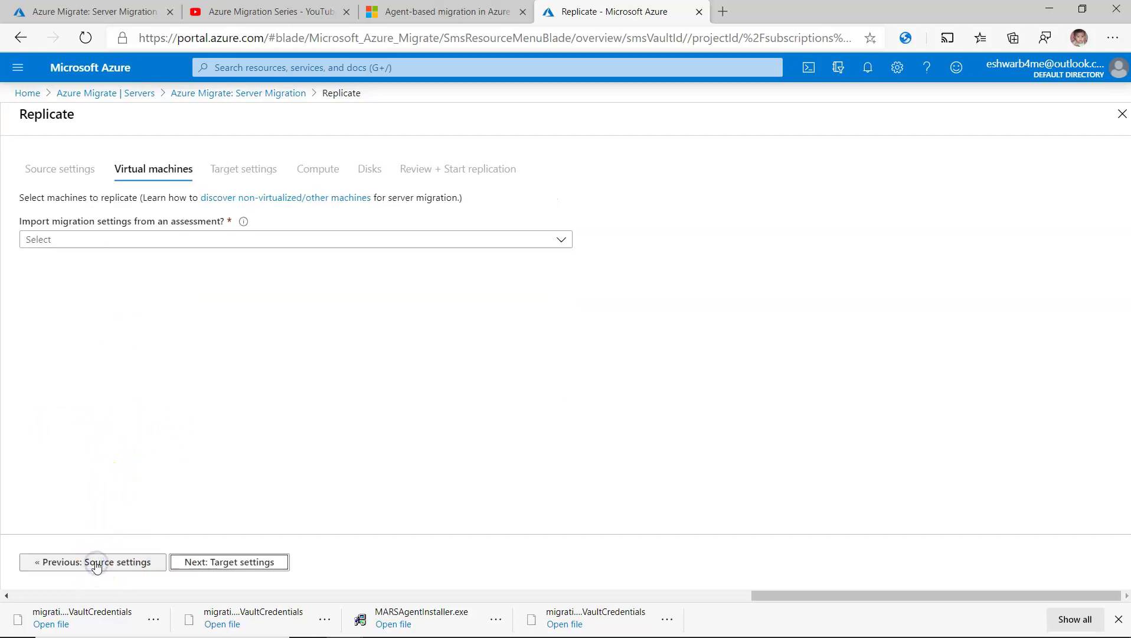
left_click(157, 240)
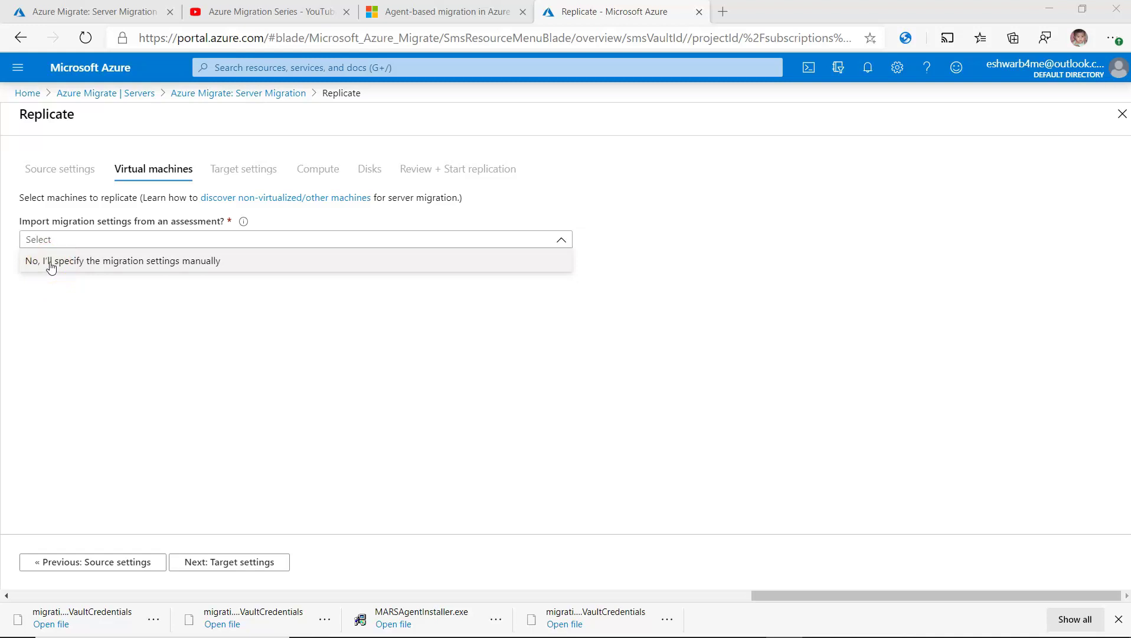
left_click(51, 263)
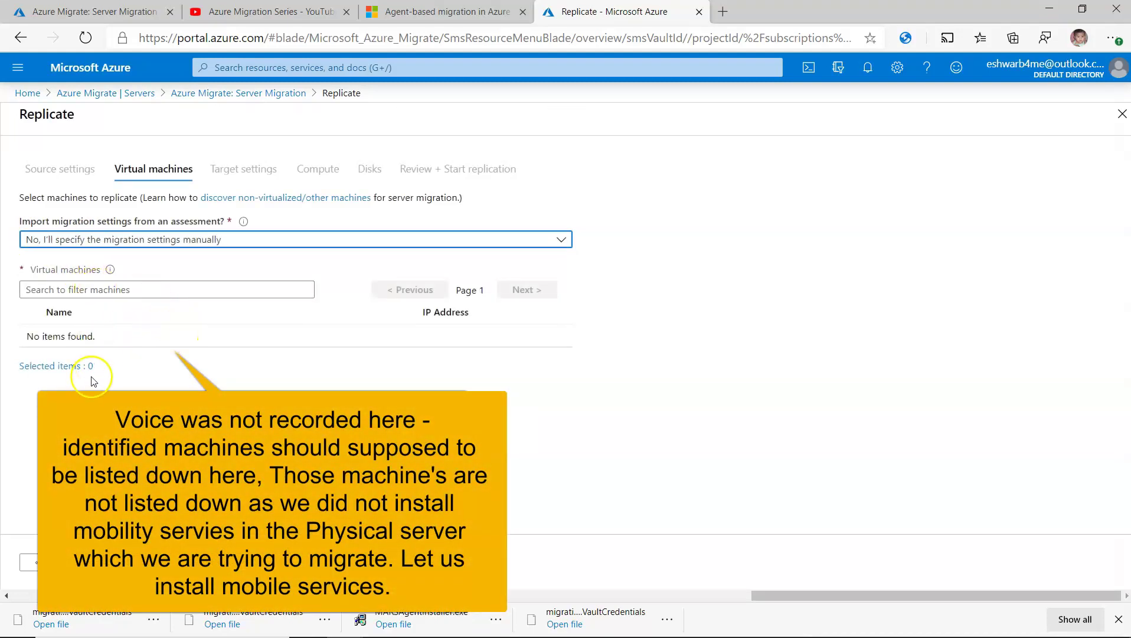
Step: Check the available choices for importing migration settings from an assessment
left_click(91, 298)
left_click(91, 242)
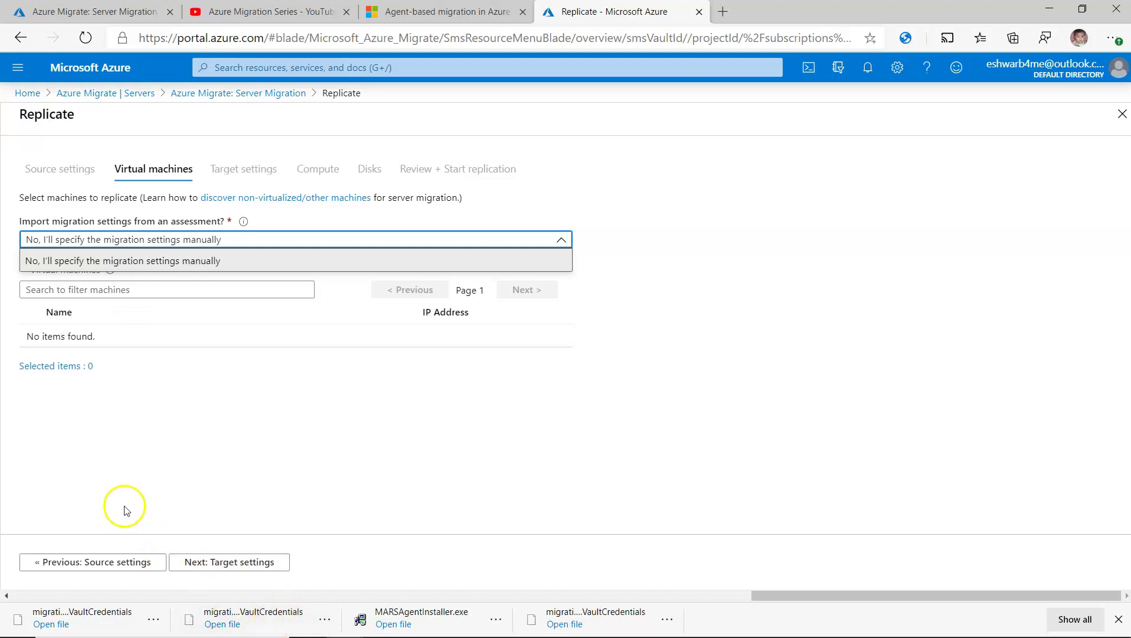
left_click(505, 431)
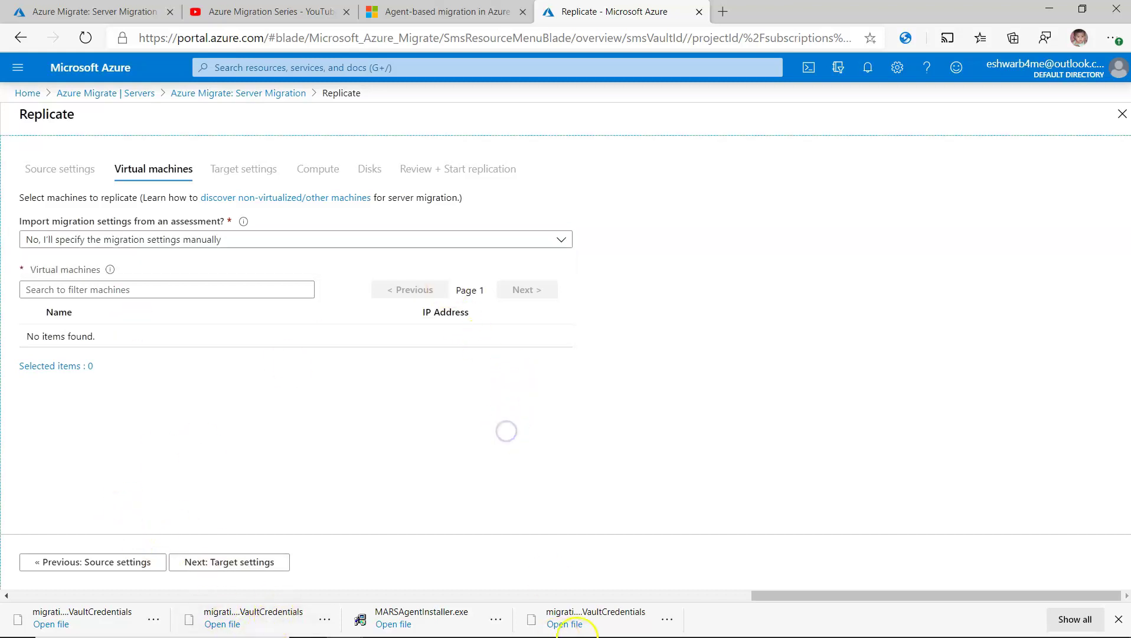
Step: Switch to the 40.118.184.30 remote desktop session, enlarge the repository folder window and show the full path of the mobility service installers
mouse_move(555, 635)
mouse_move(747, 619)
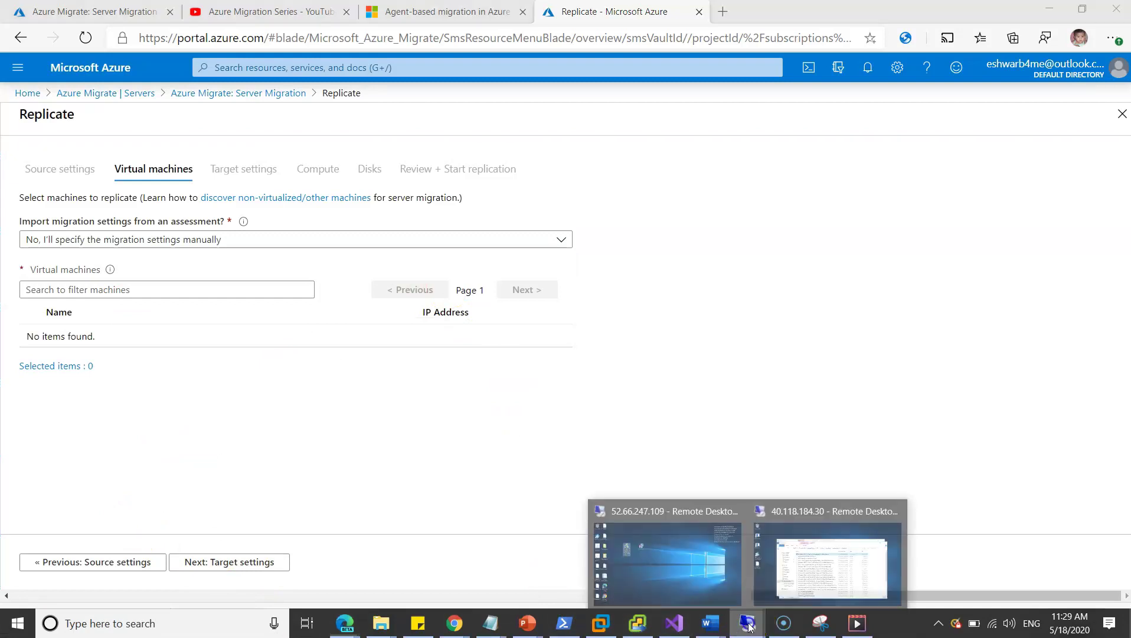
left_click(796, 588)
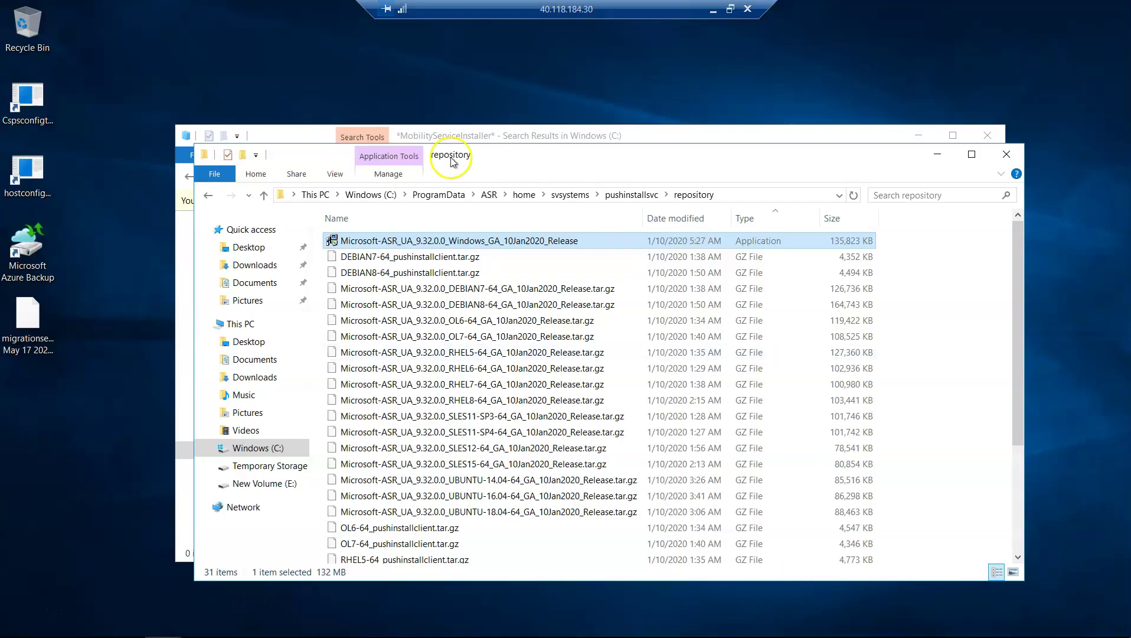
double_click(497, 151)
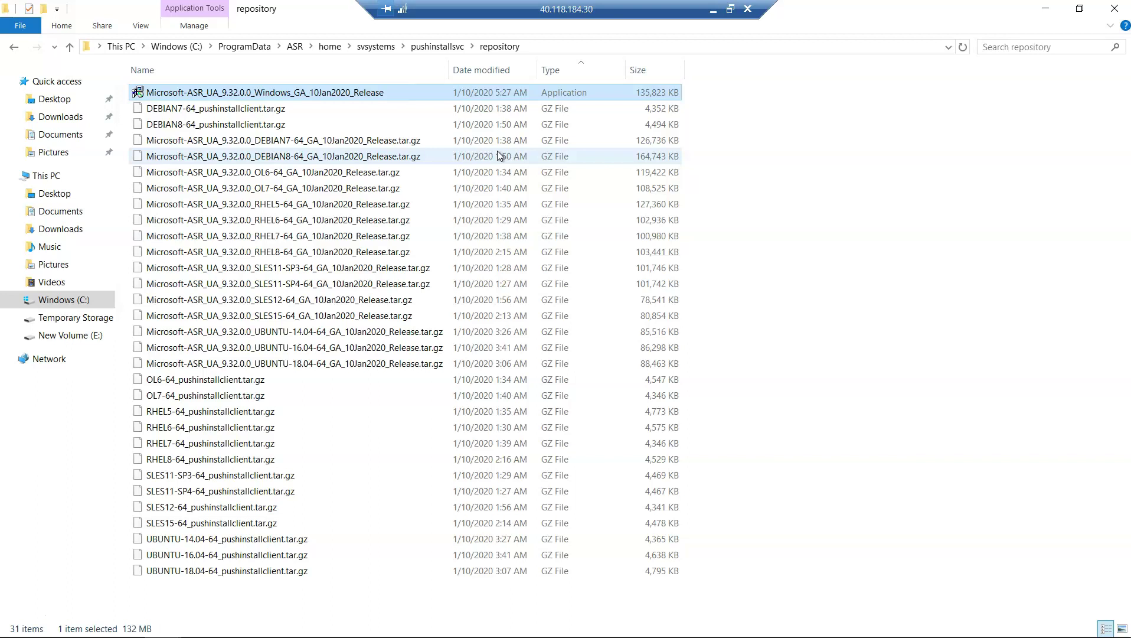
left_click(566, 48)
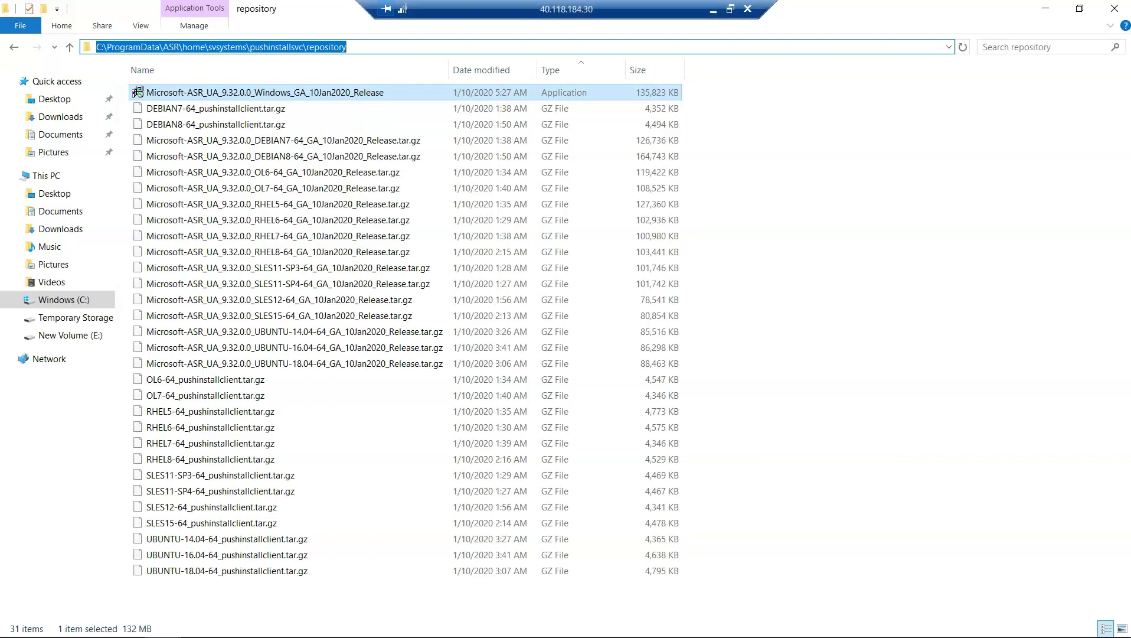
Step: Switch to the 52.66.247.109 remote desktop session and launch the Microsoft-ASR_UA_9.32.0.0 Windows installer from its desktop
left_click(710, 13)
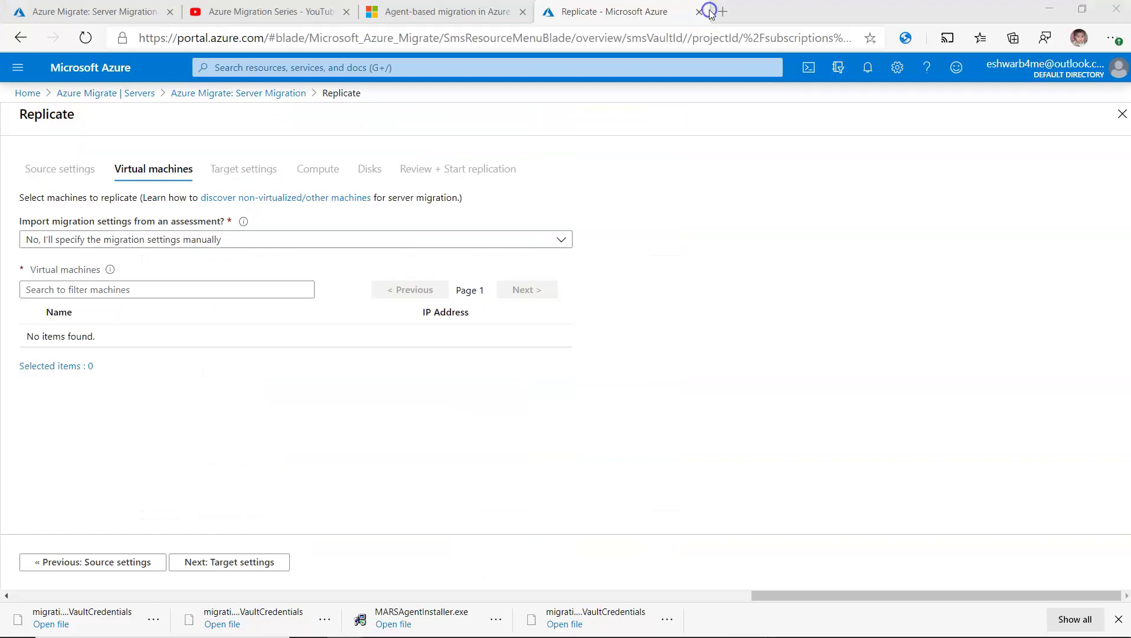
mouse_move(747, 621)
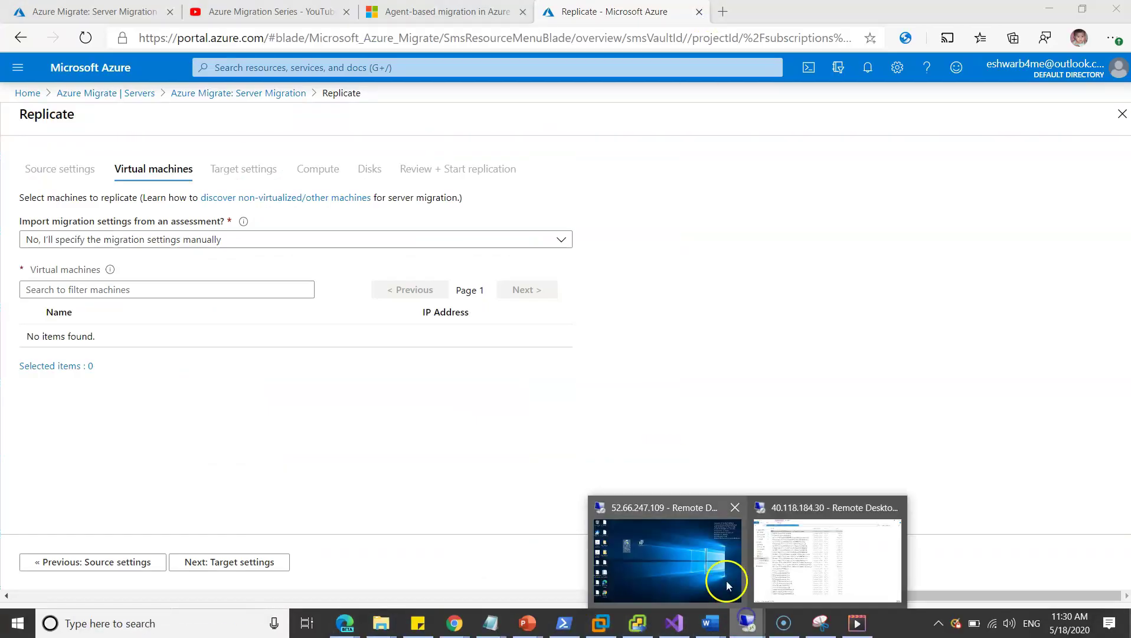
left_click(680, 552)
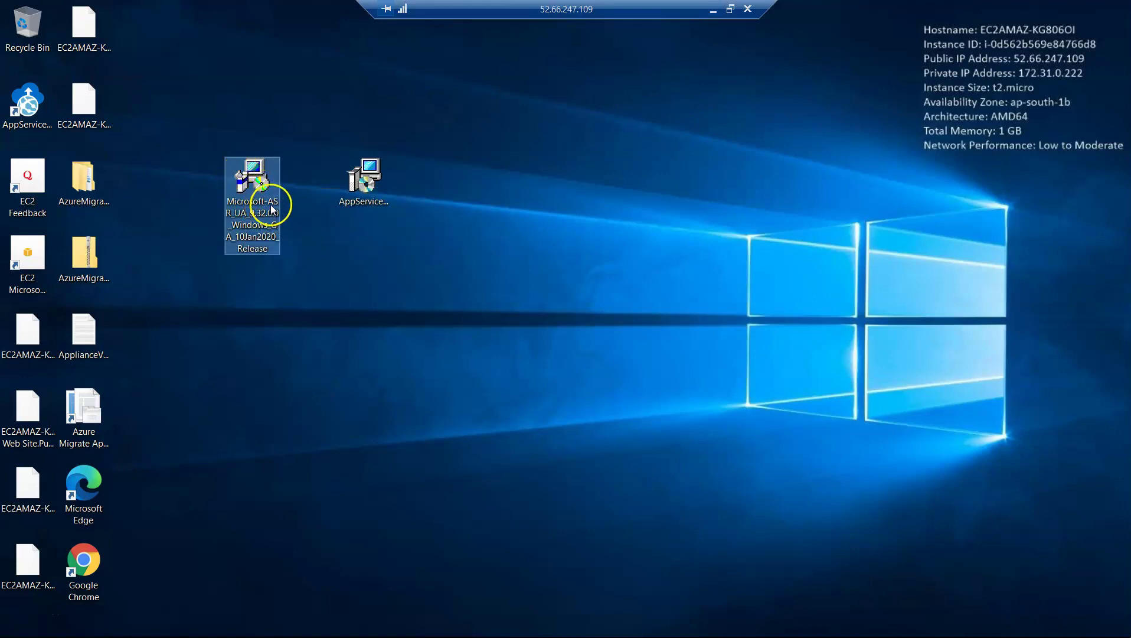
double_click(259, 175)
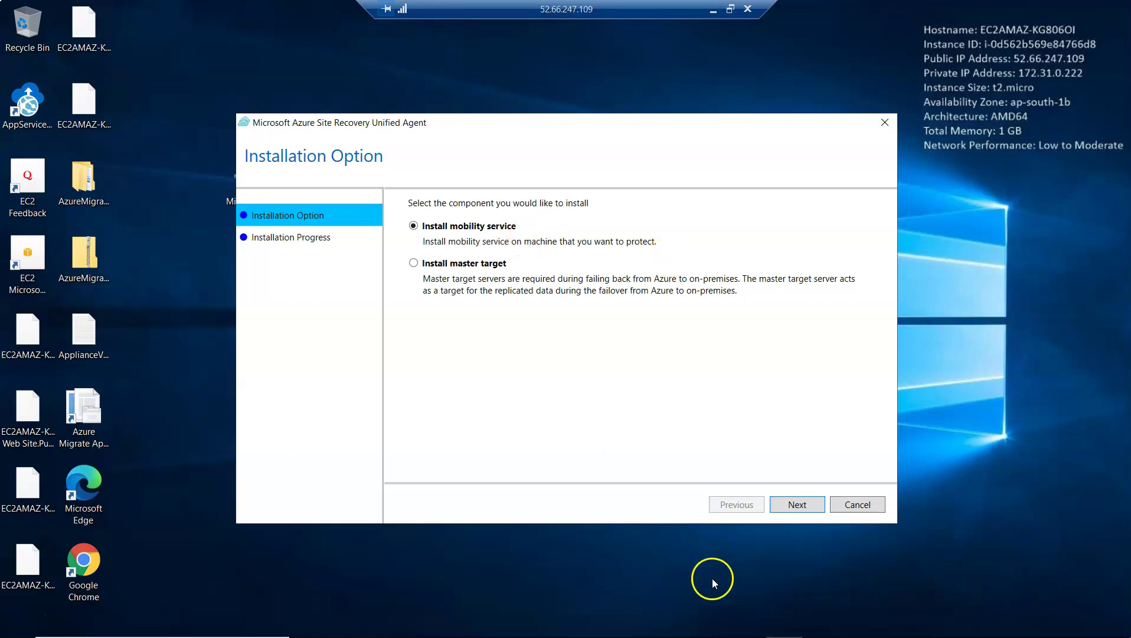
Step: Install the mobility service in the default install location and proceed to the agent configuration
left_click(797, 505)
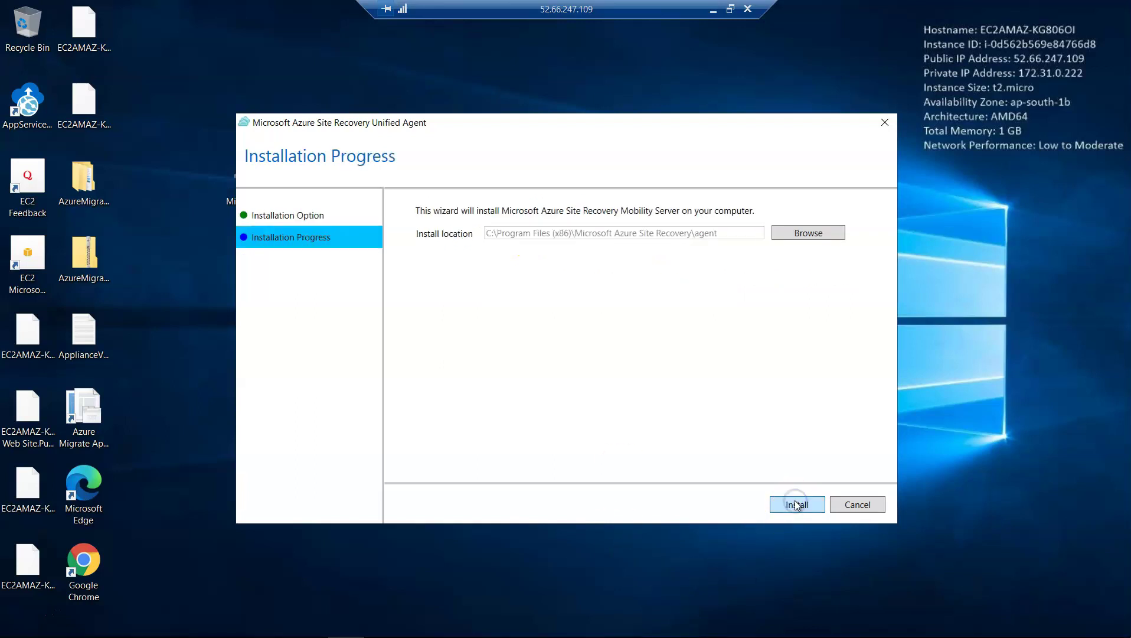
left_click(789, 506)
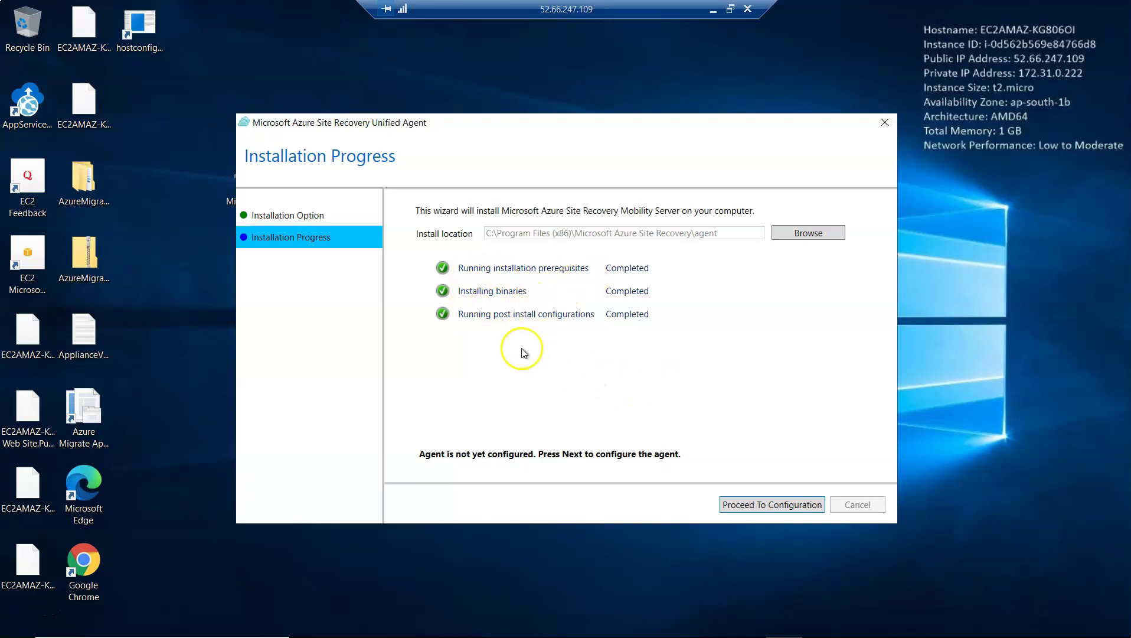
left_click(758, 506)
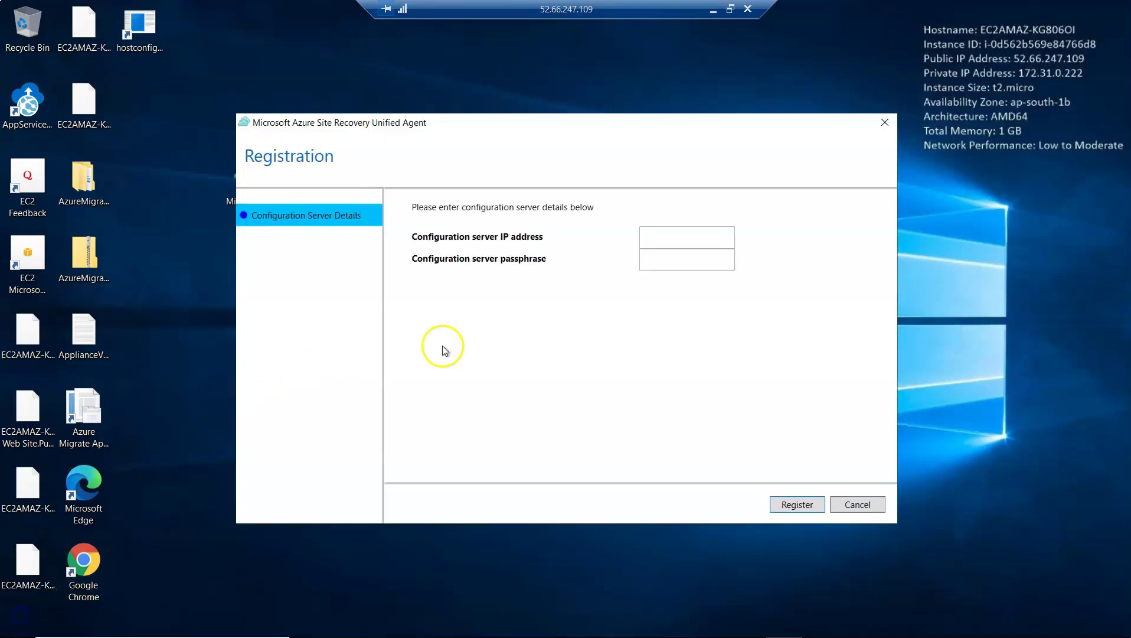
Step: Place the cursor in the configuration server IP address field and review the details requested for registration
left_click(659, 236)
left_click(578, 230)
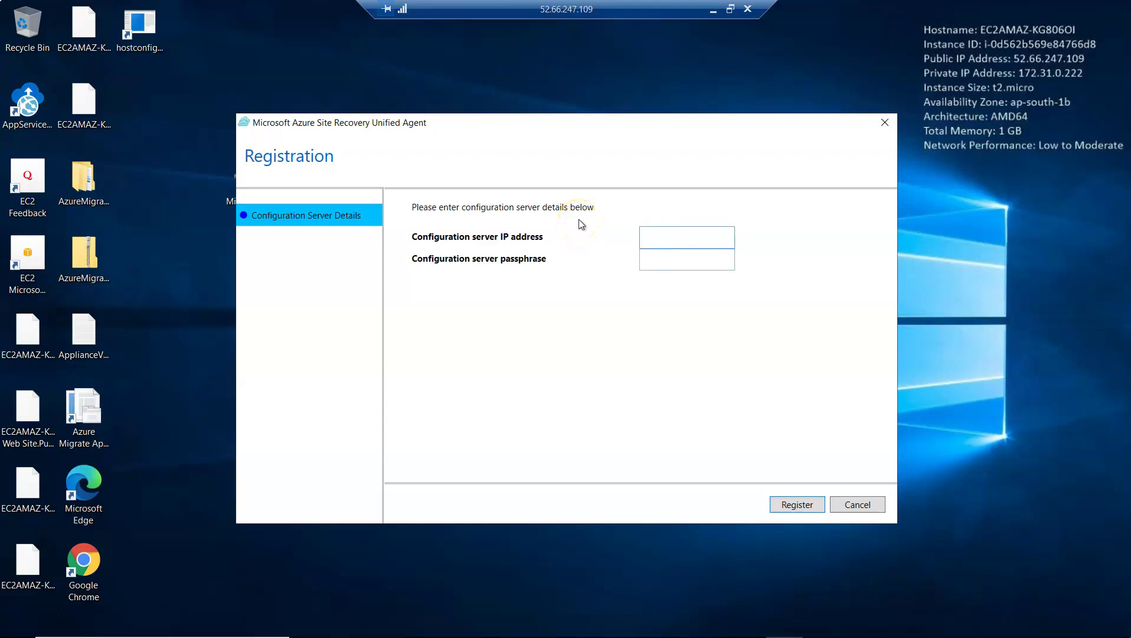
left_click(578, 218)
left_click(515, 265)
left_click(514, 236)
left_click(653, 72)
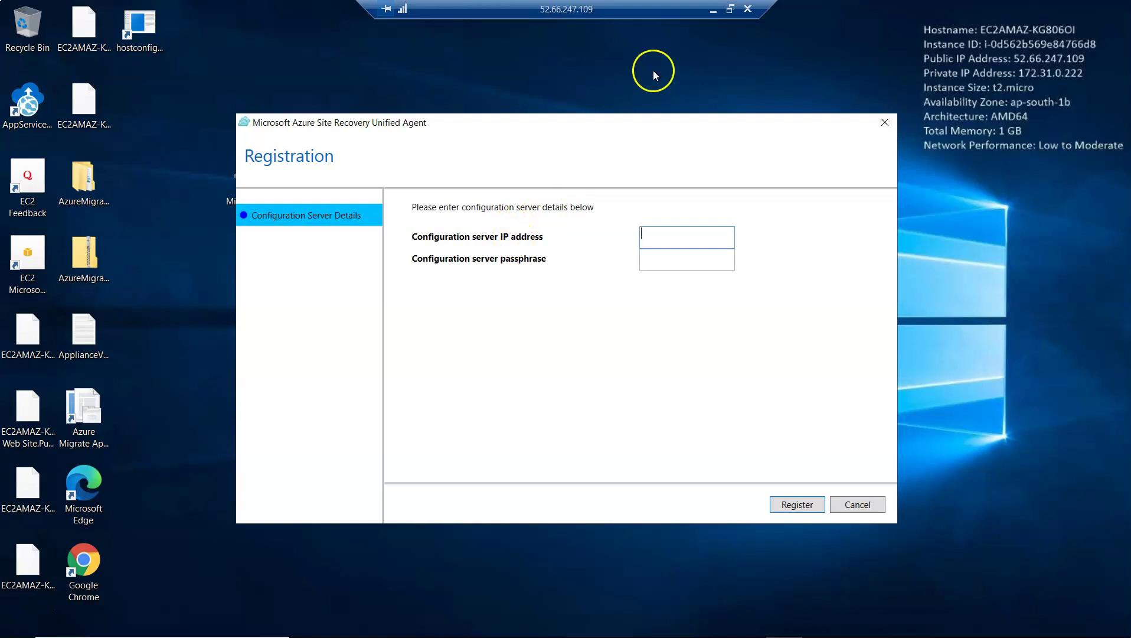
Step: Switch to the 40.118.184.30 session, write 40.118.184.30 in a new Notepad document and copy it
left_click(713, 11)
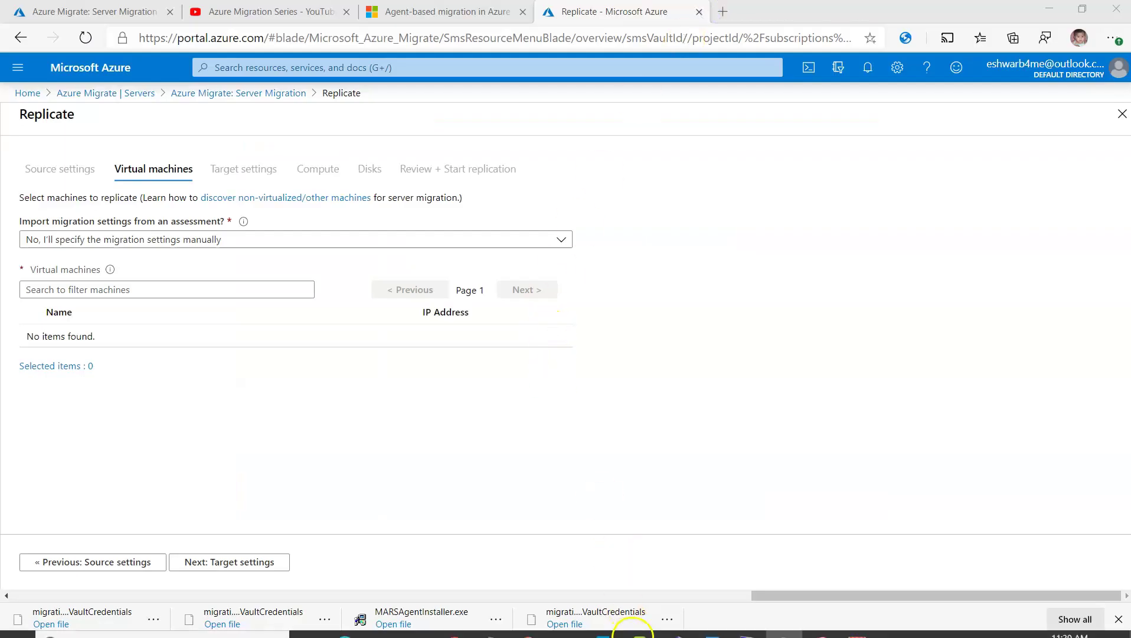
mouse_move(748, 621)
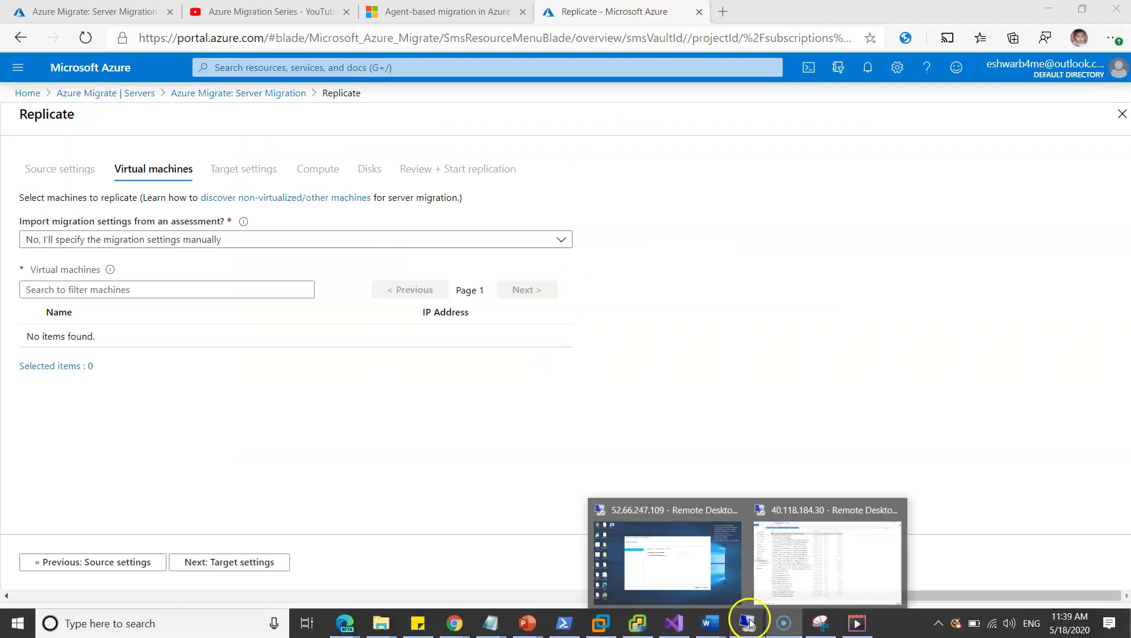
left_click(789, 573)
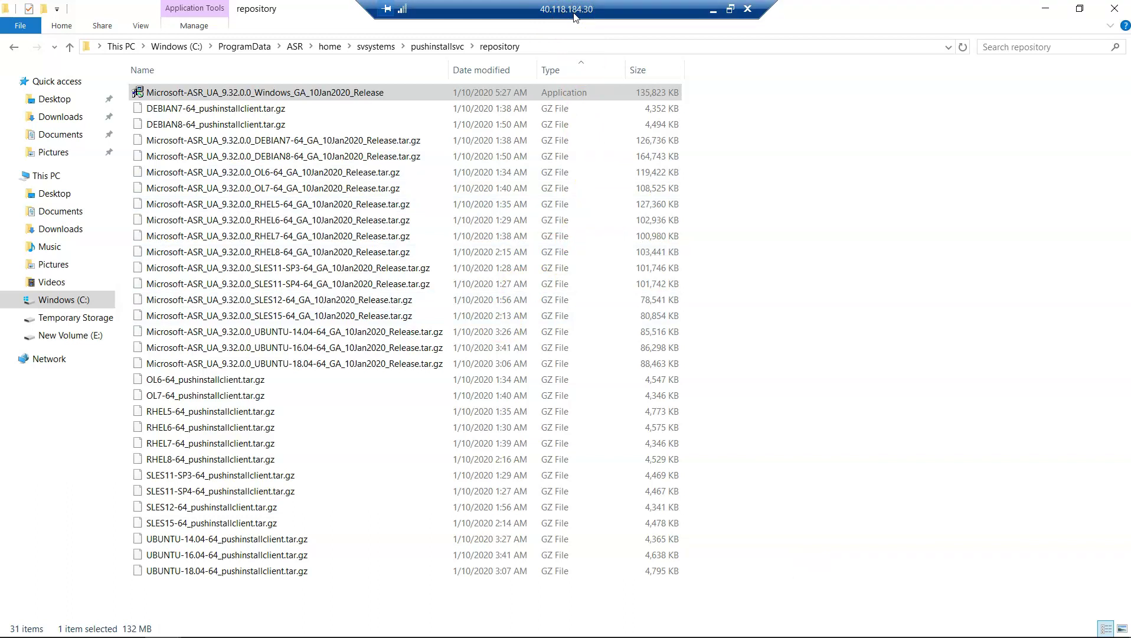
key("super")
type("note")
key("Return")
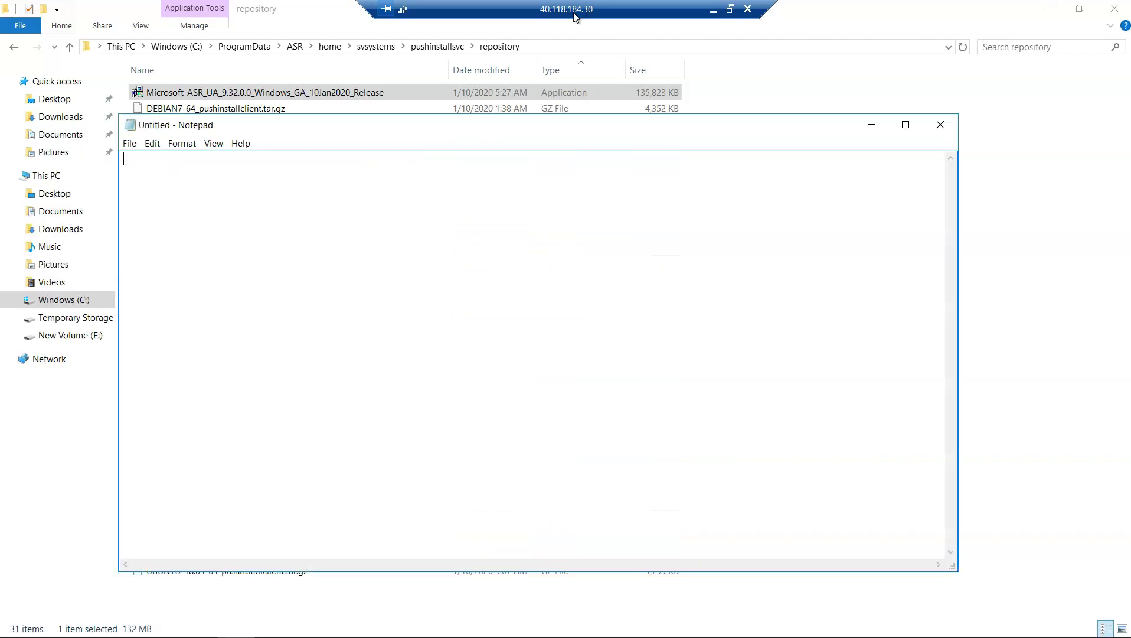
type("40.118.184.30")
key("ctrl+a")
key("ctrl+c")
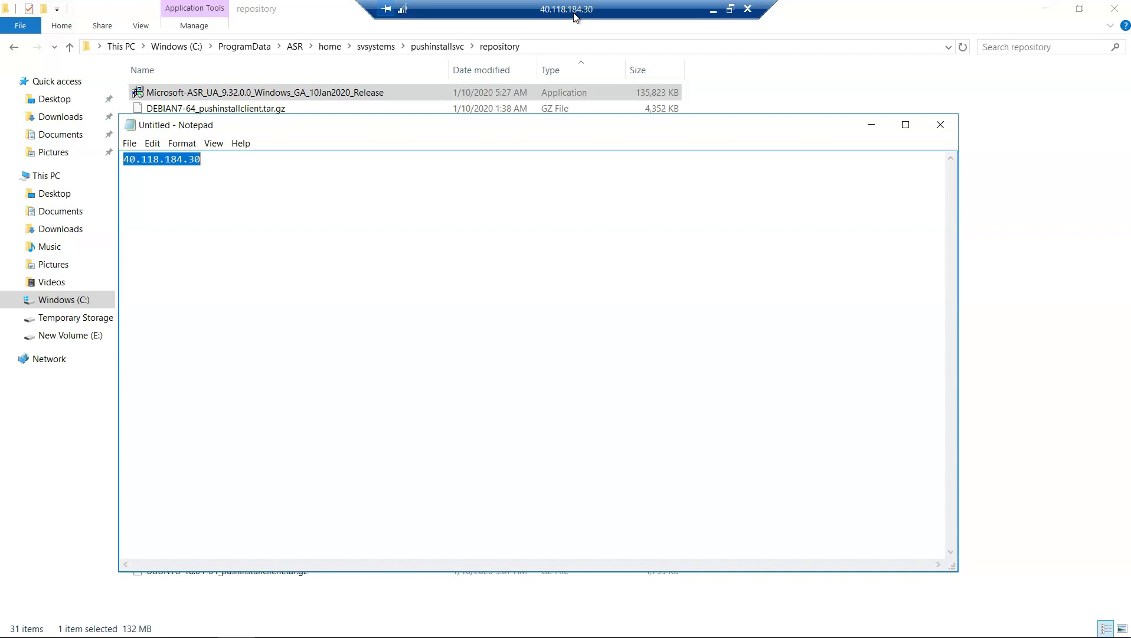
Step: Return to the 52.66.247.109 session and enter the copied 40.118.184.30 as the configuration server IP address
left_click(865, 127)
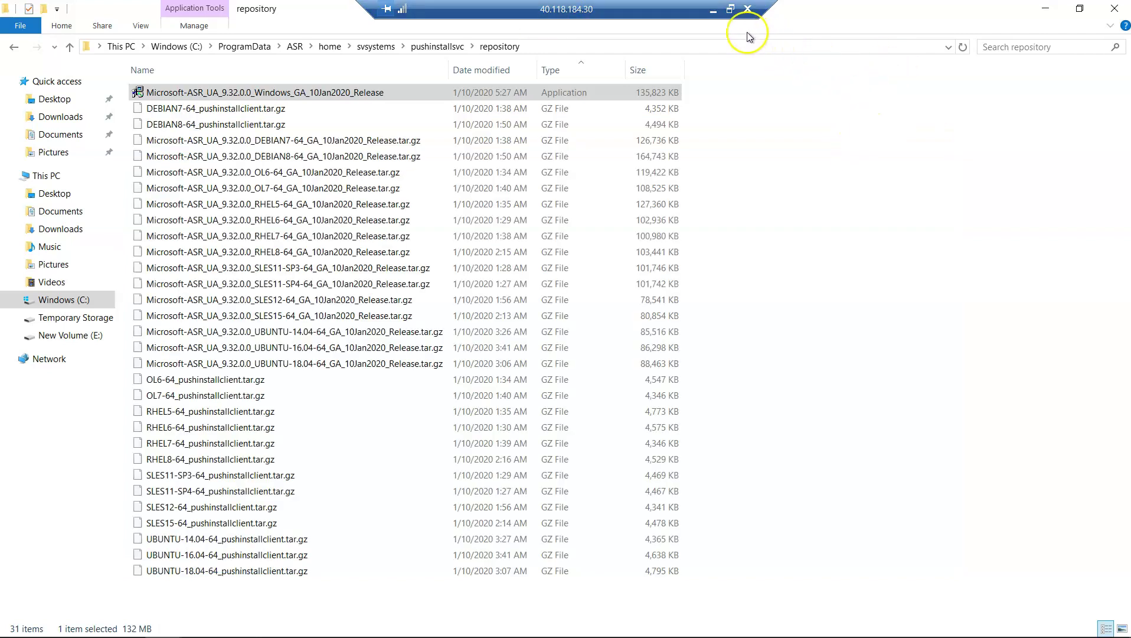
key("alt+Tab")
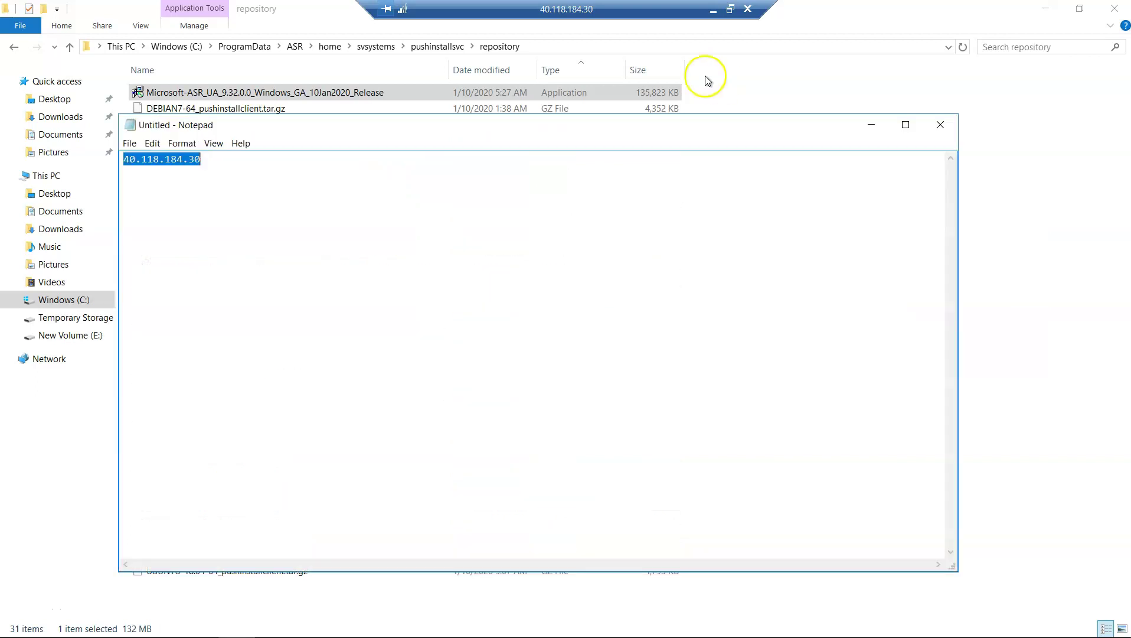
left_click(713, 11)
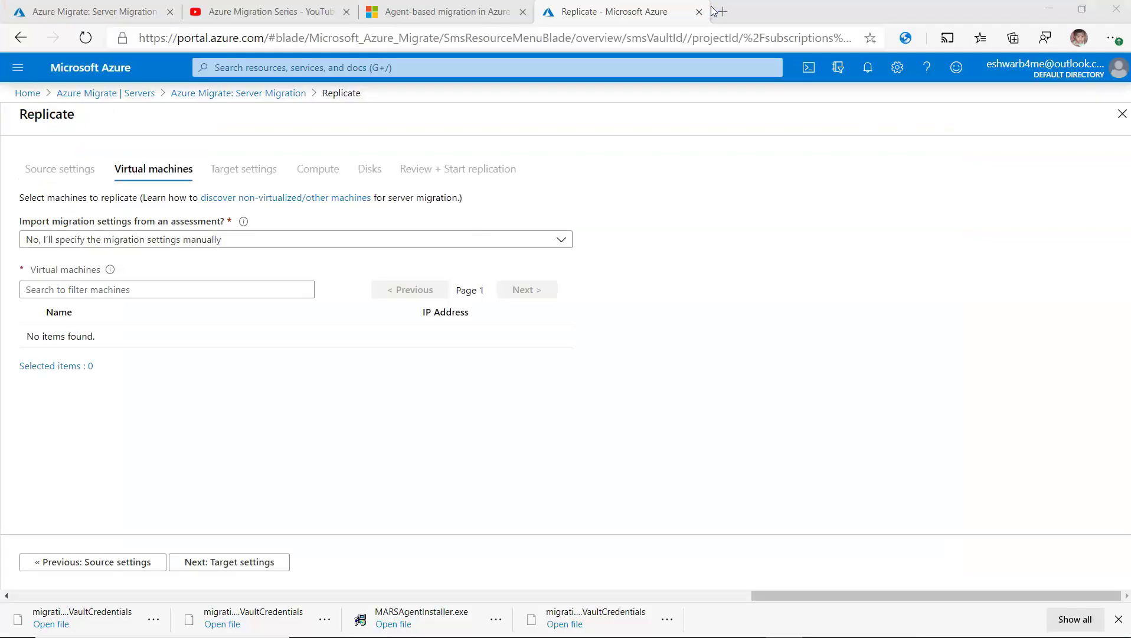
key("alt+Tab")
key("alt+Tab")
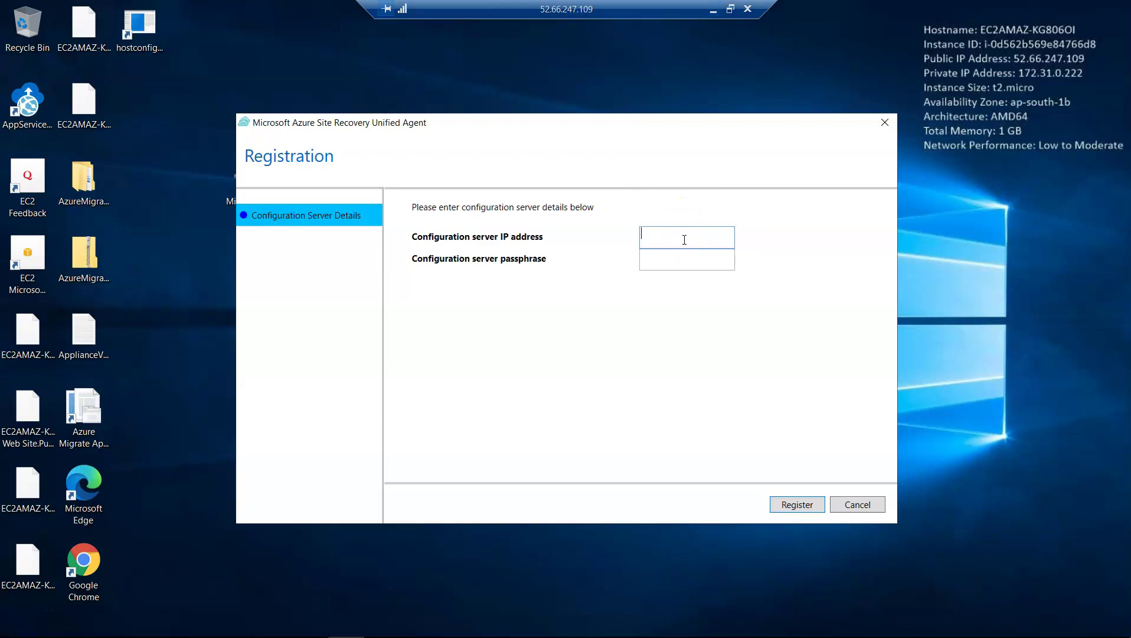
key("ctrl+v")
key("ctrl+v")
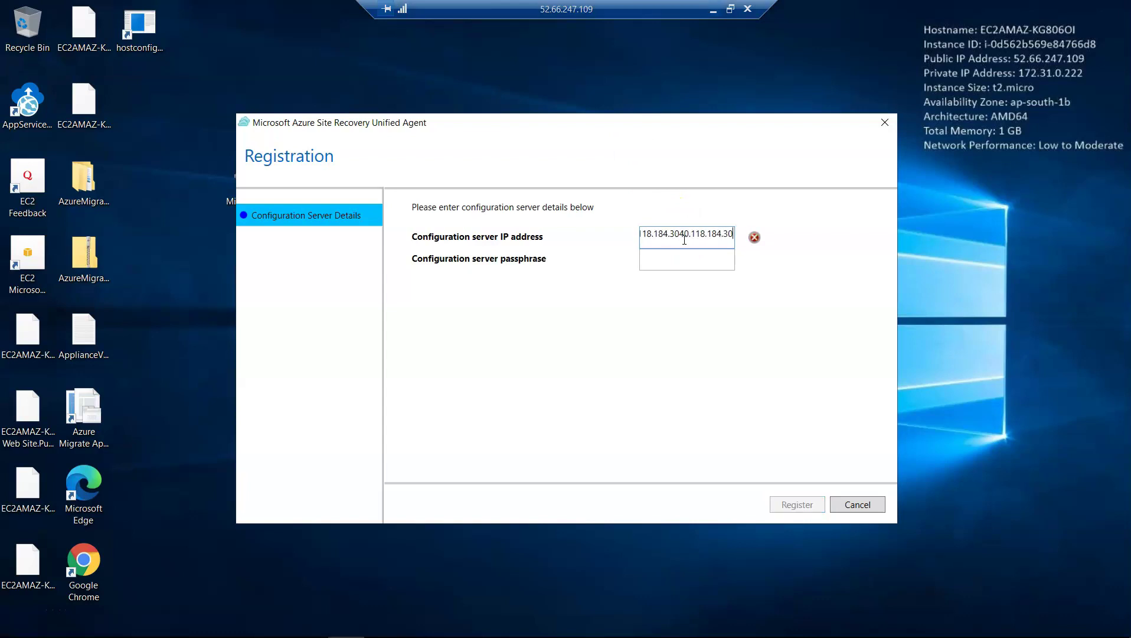
key("ctrl+a")
key("ctrl+v")
left_click(667, 259)
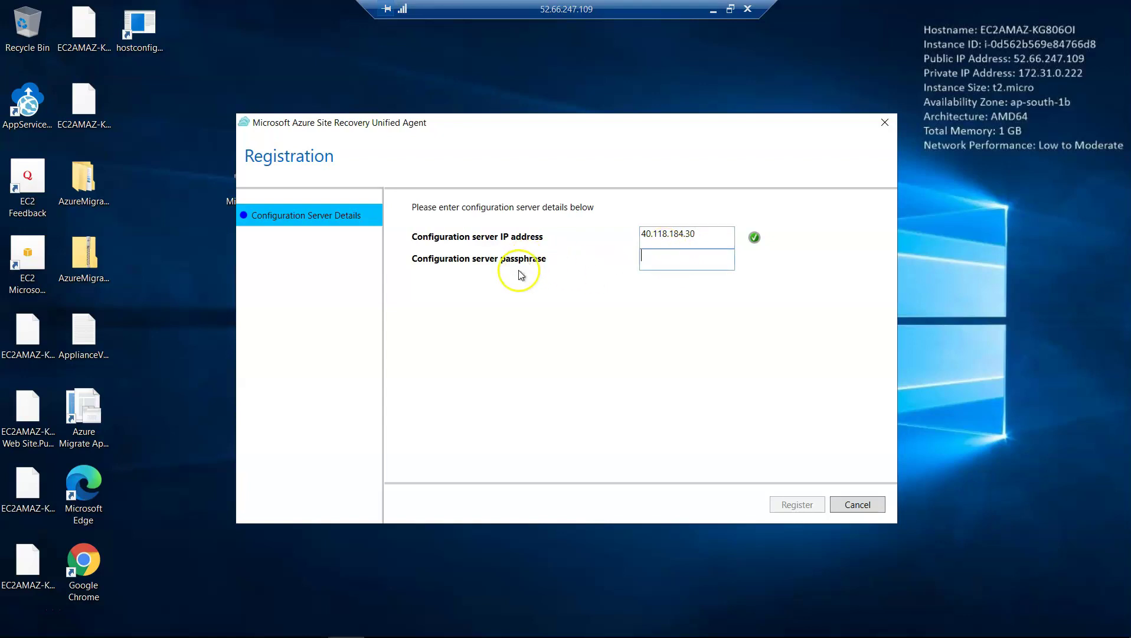
Step: Switch back to the 40.118.184.30 session and open the bin folder inside ASR\home\svsystems
left_click(713, 10)
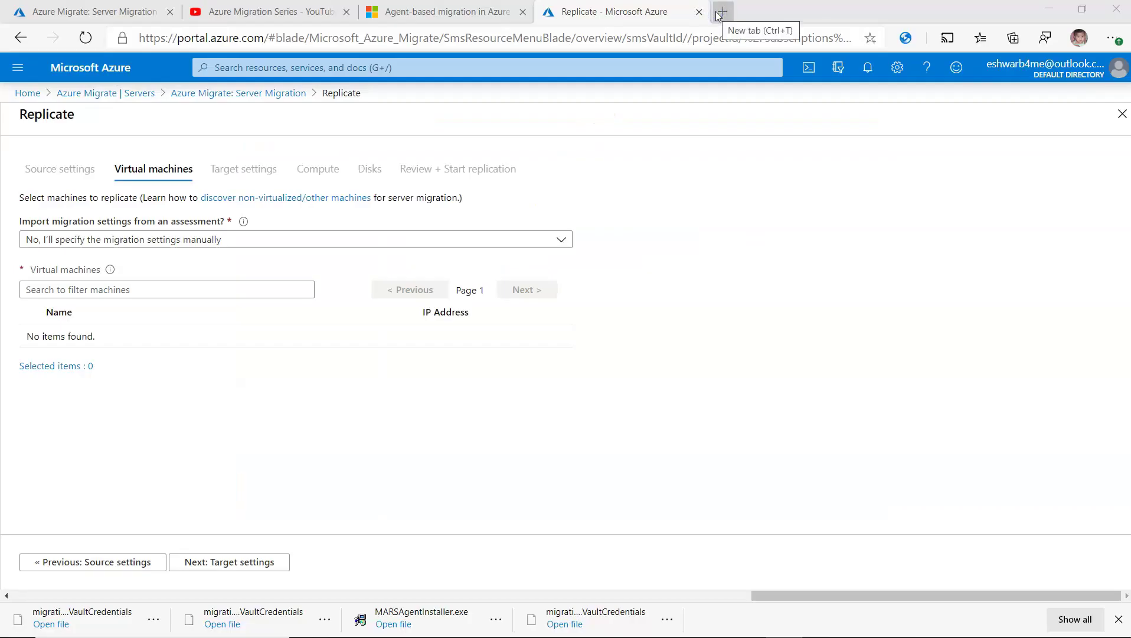
key("alt+Tab")
key("Tab")
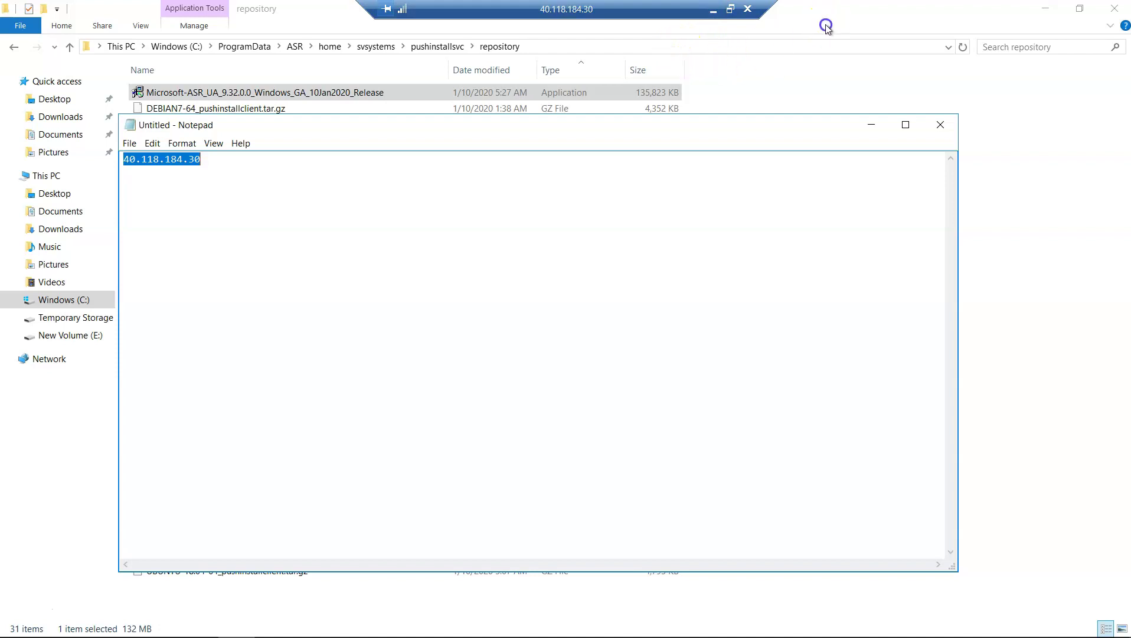
left_click(826, 26)
left_click(376, 47)
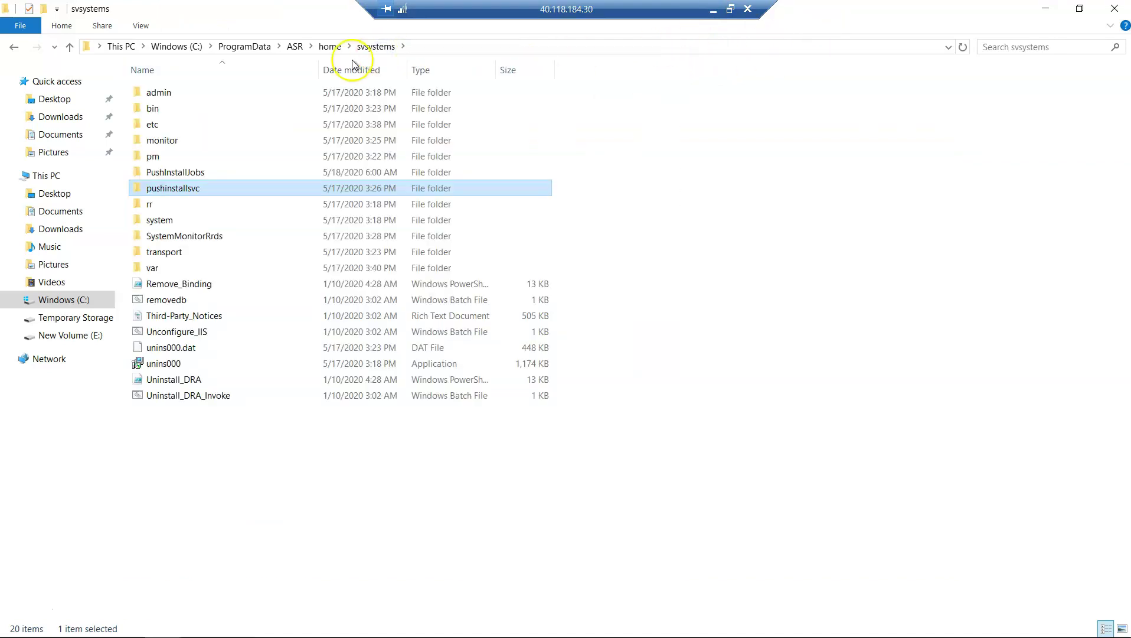
double_click(204, 104)
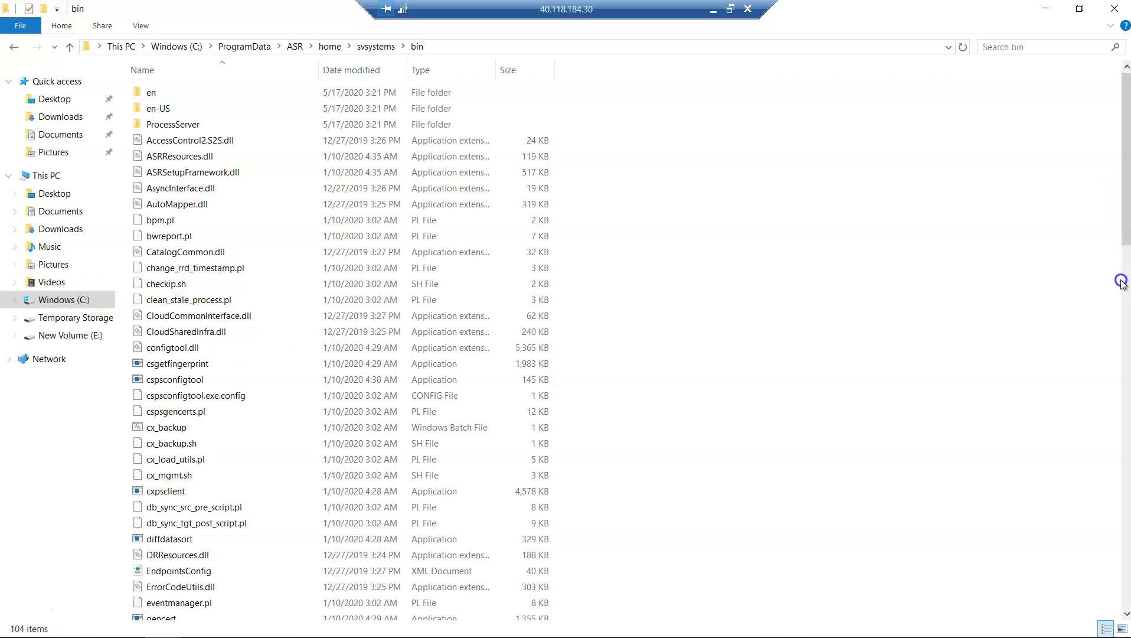
Step: Find and select the genpassphrase application in the bin folder
scroll(990, 269, "down", 6)
scroll(989, 269, "down", 7)
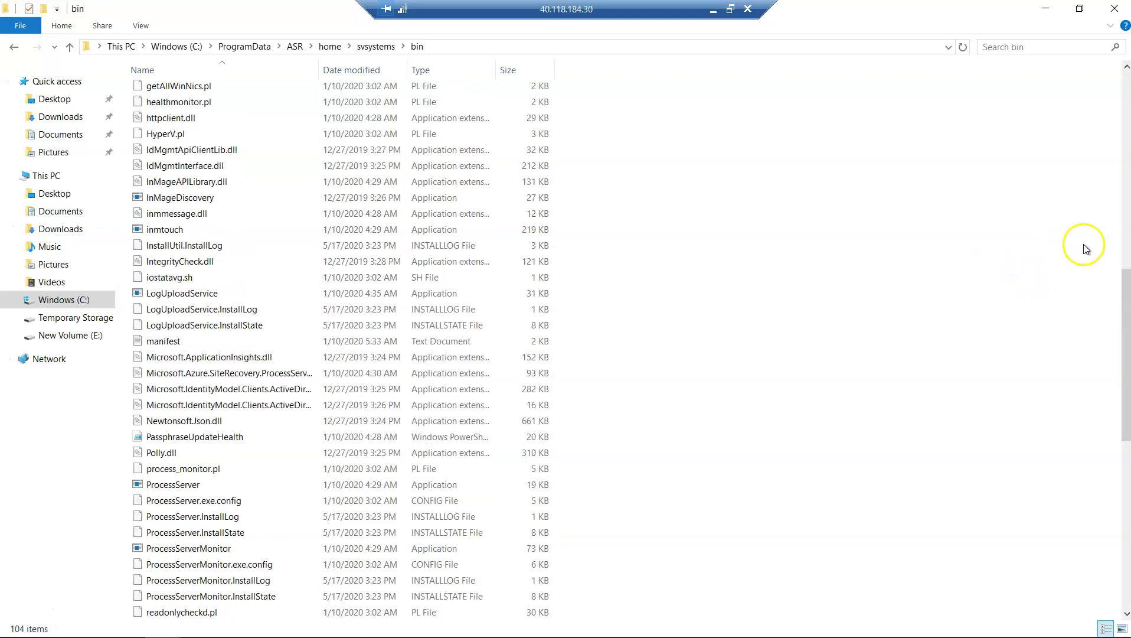
scroll(199, 364, "up", 3)
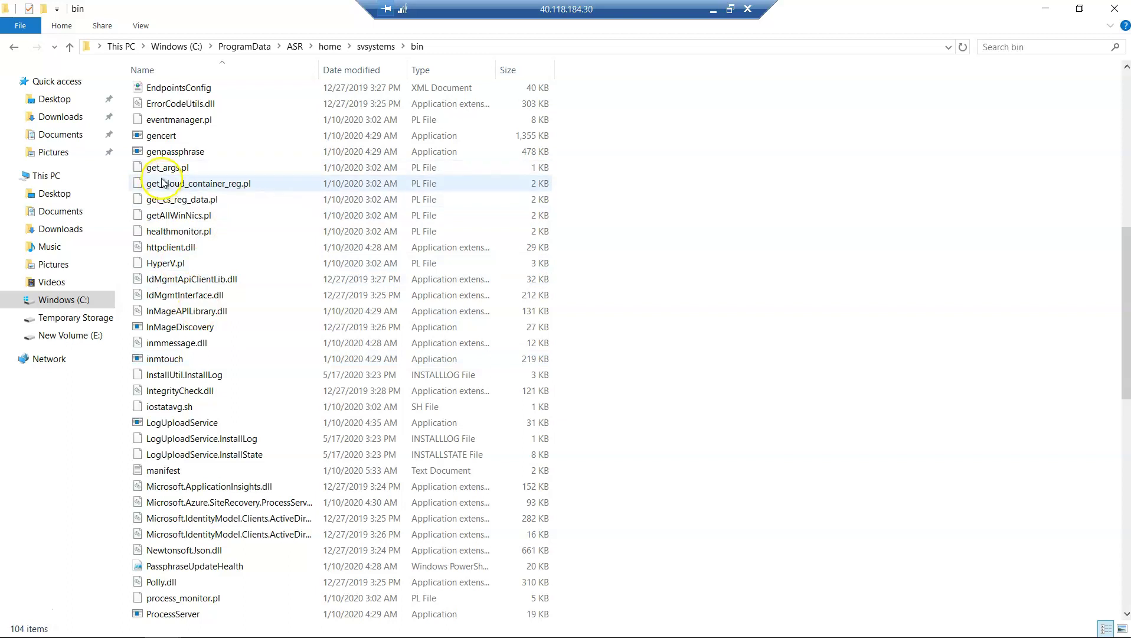
left_click(153, 153)
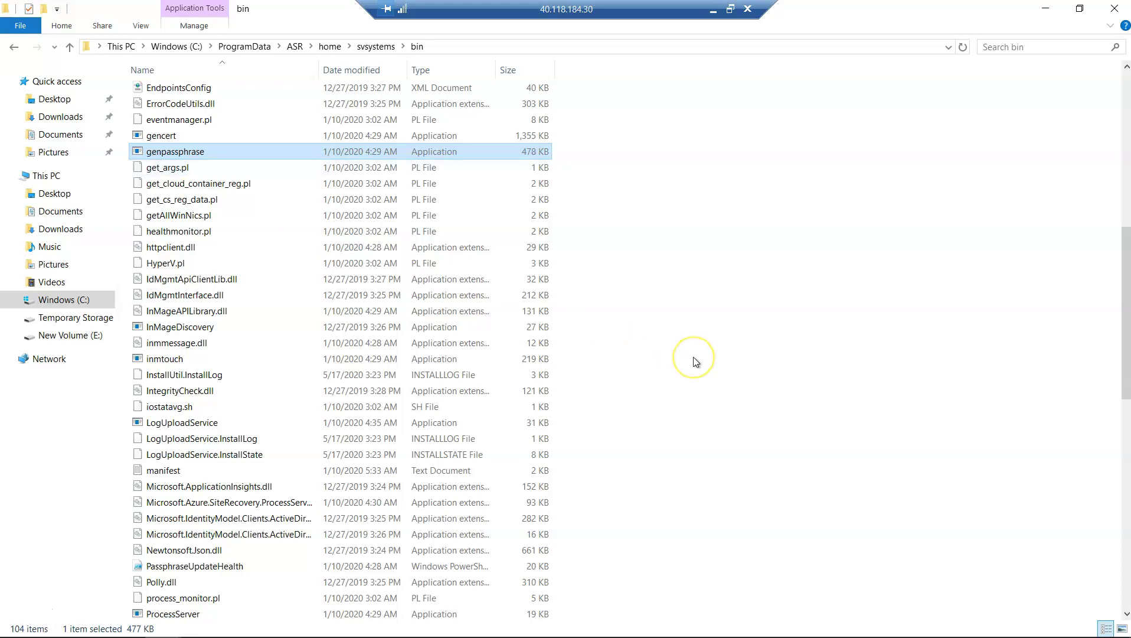
Step: Open a Command Prompt window in the 40.118.184.30 session
key("super+r")
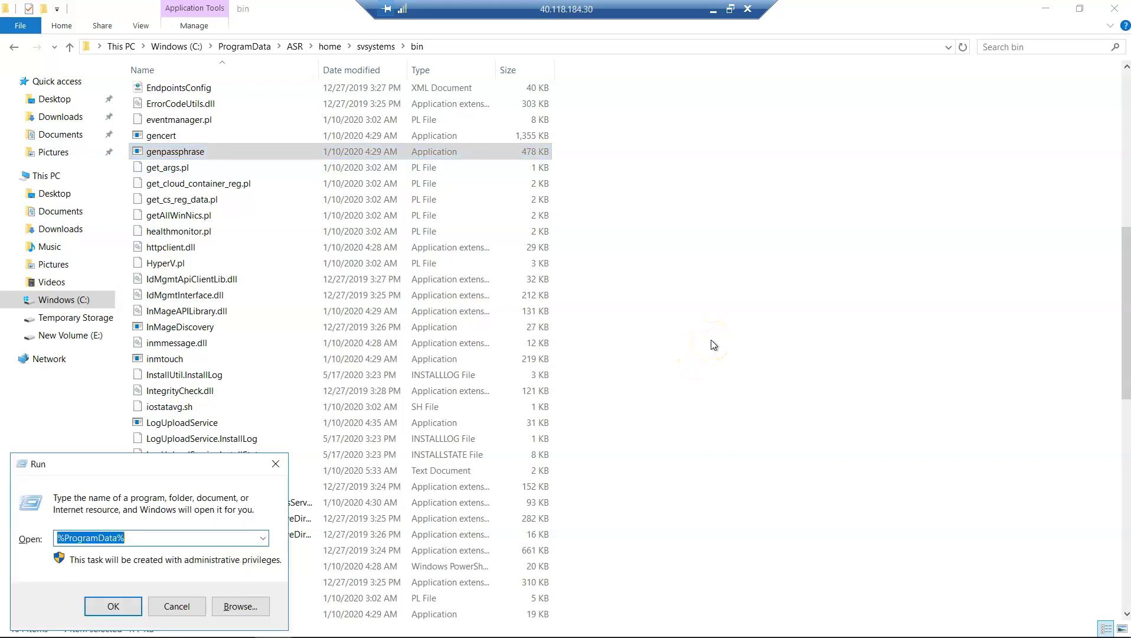
type("cmd")
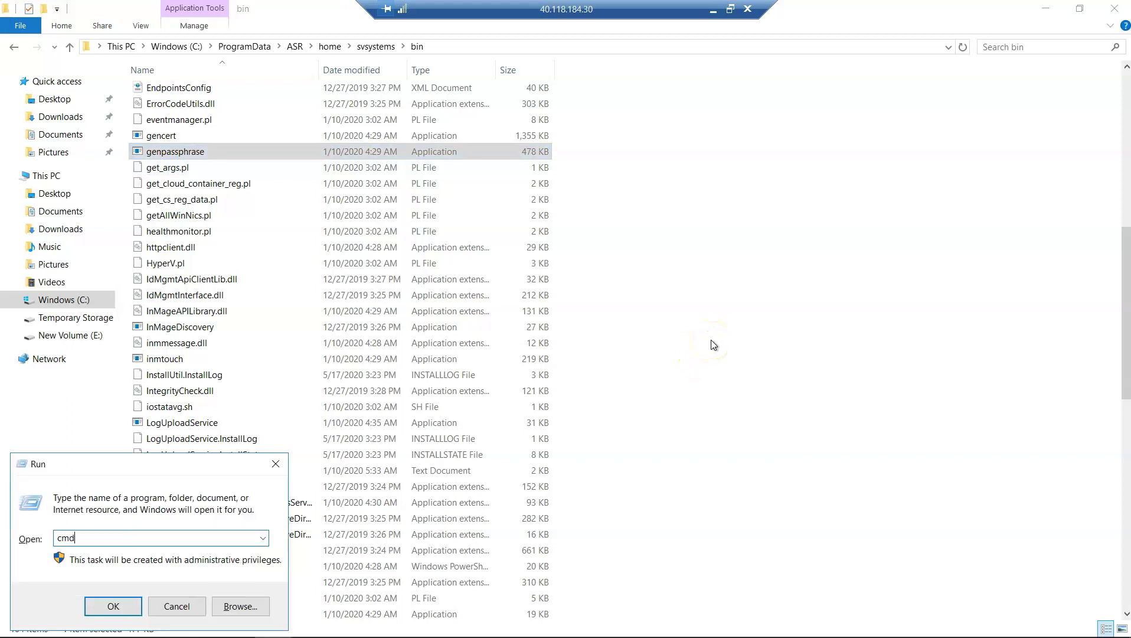
key("Return")
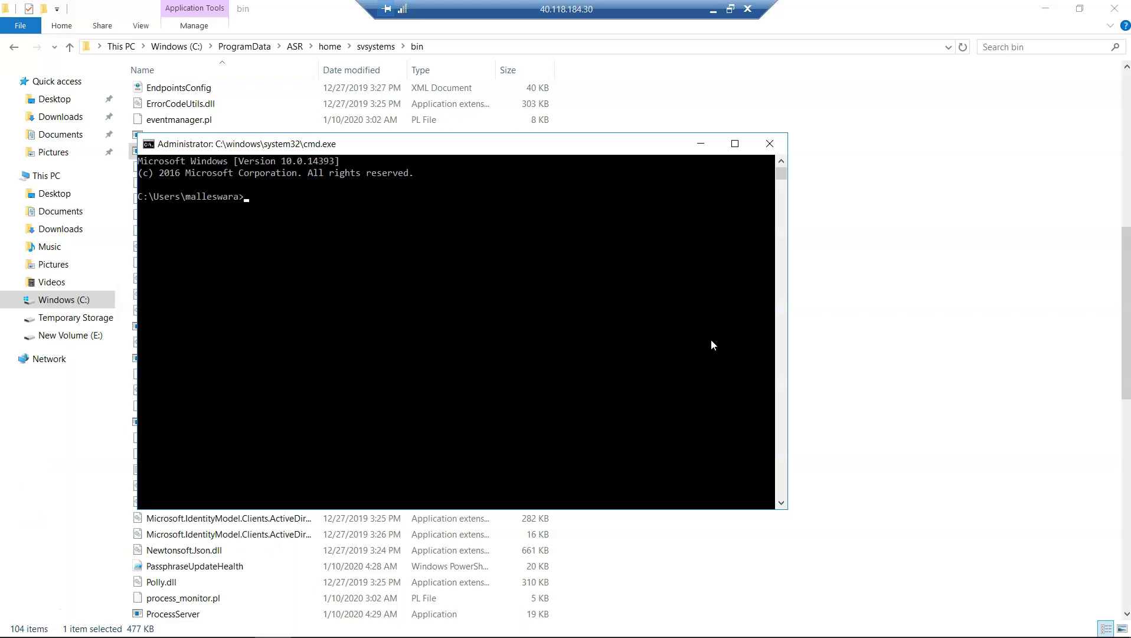
Step: Copy the bin folder's path and change the Command Prompt directory to C:\ProgramData\ASR\home\svsystems\bin
left_click(610, 50)
key("super+c")
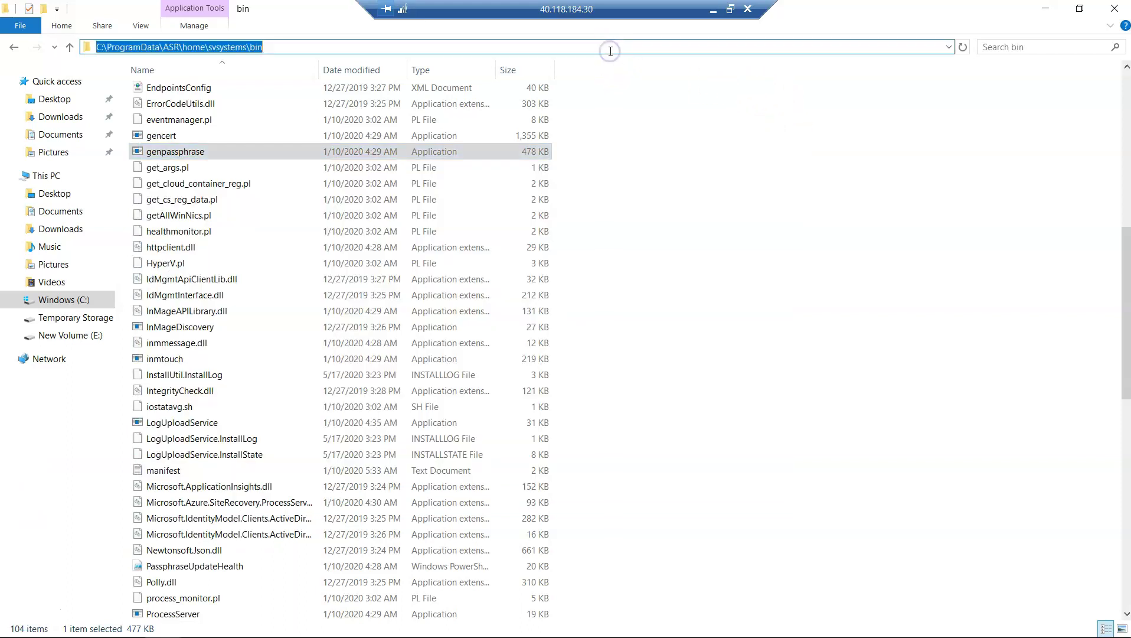
key("alt+Tab")
left_click(633, 173)
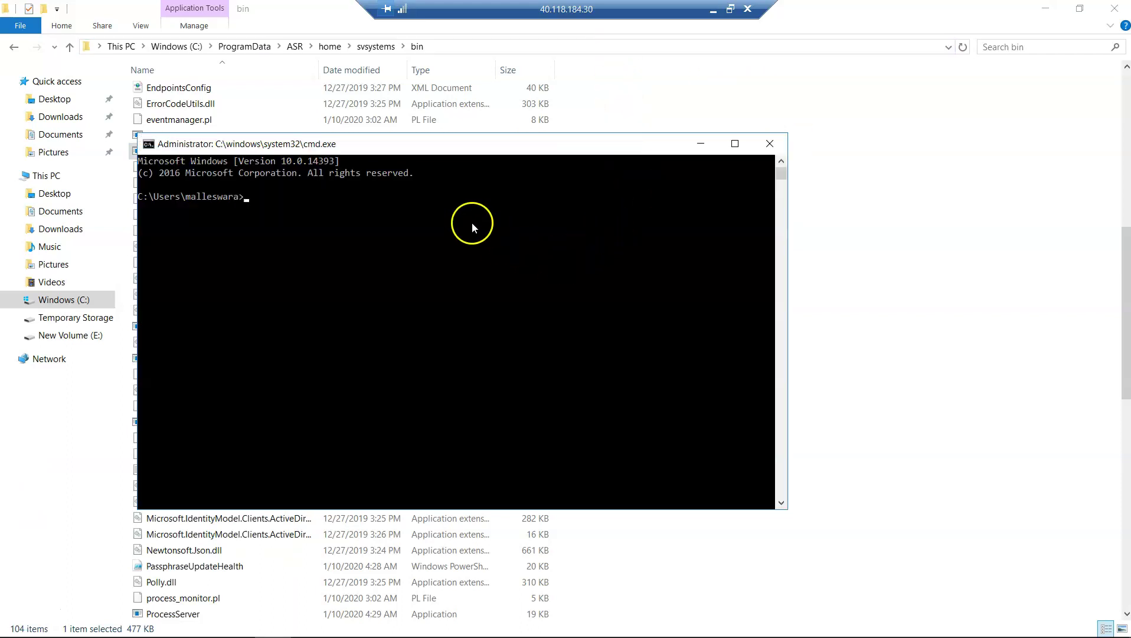
type("cd\\")
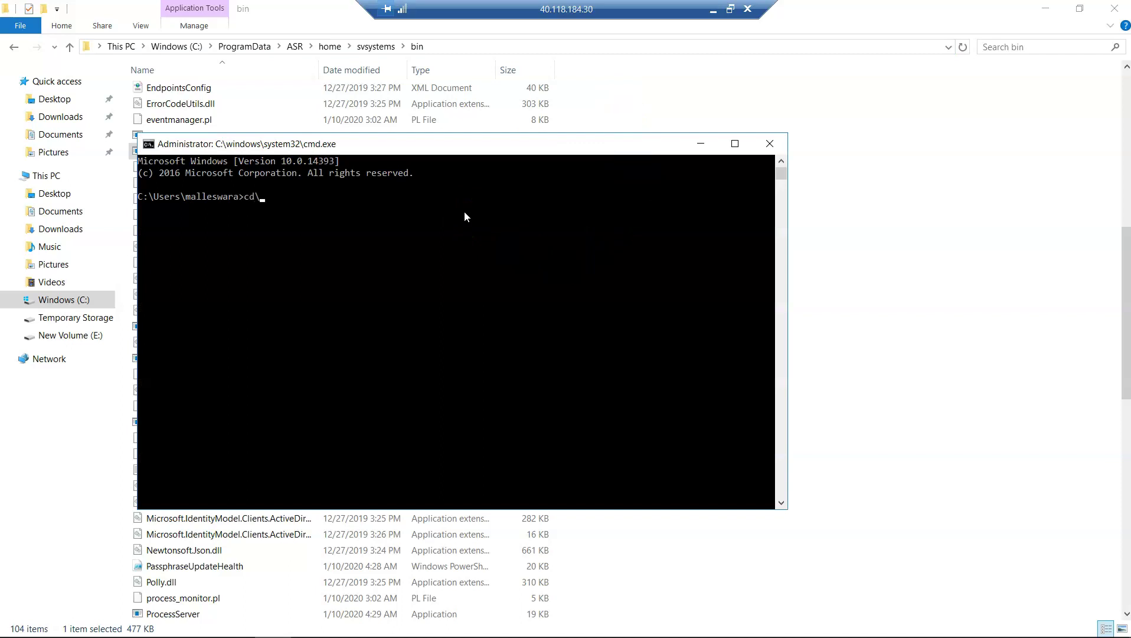
key("Return")
type("cd")
right_click(437, 234)
key("Return")
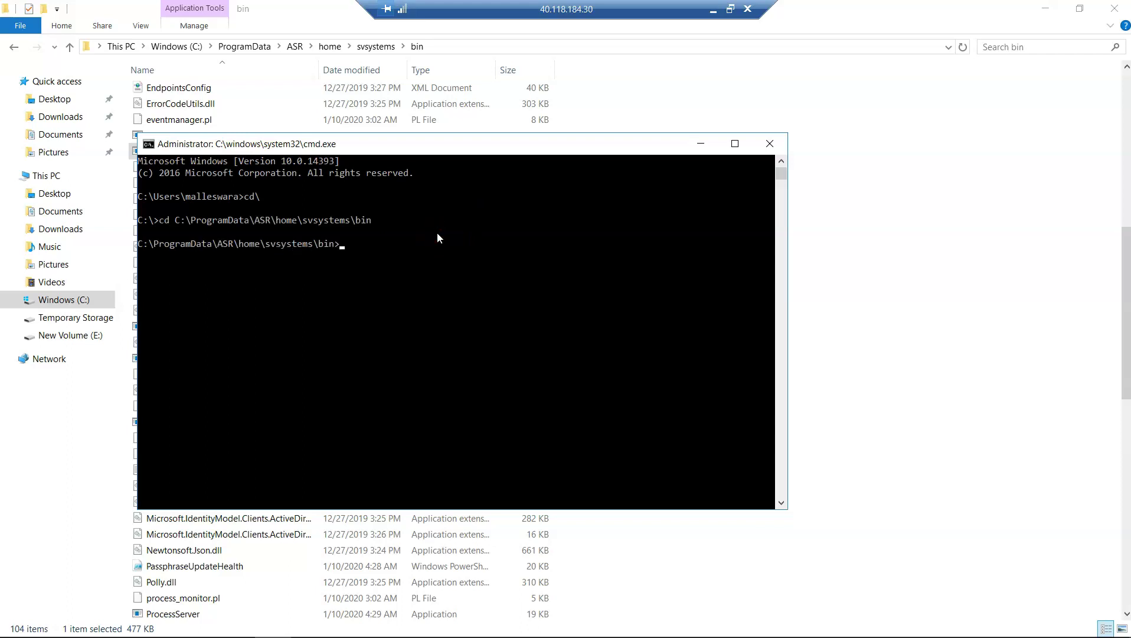
Step: Run genpassphrase -v in the Command Prompt and copy the generated passphrase
left_click_drag(456, 142, 725, 159)
type("genp")
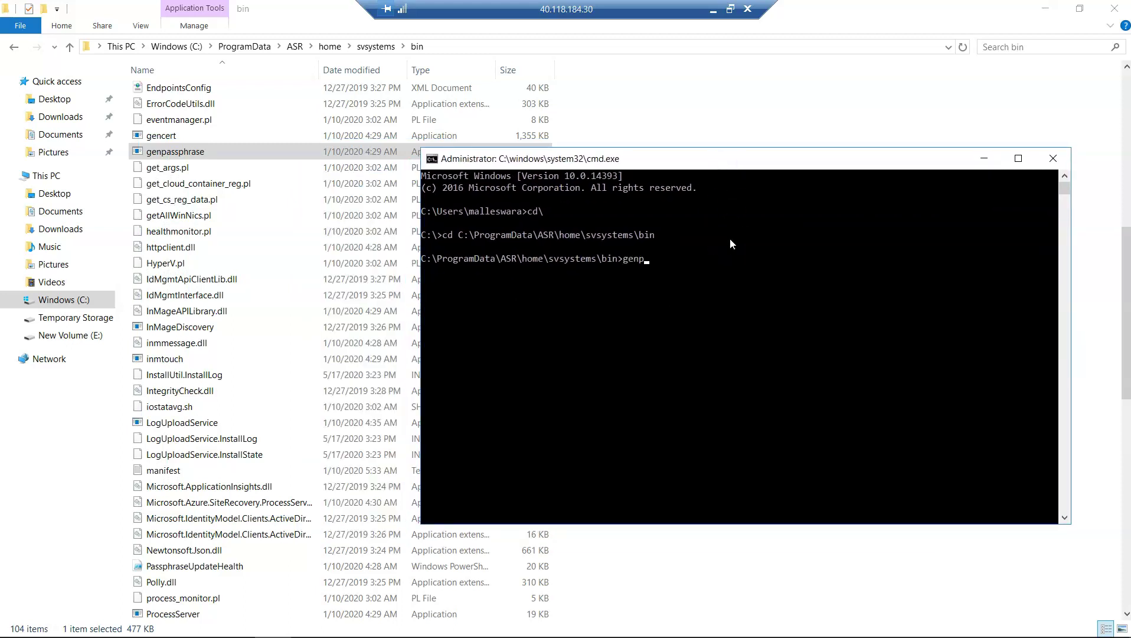
type("assphrase -v")
key("Return")
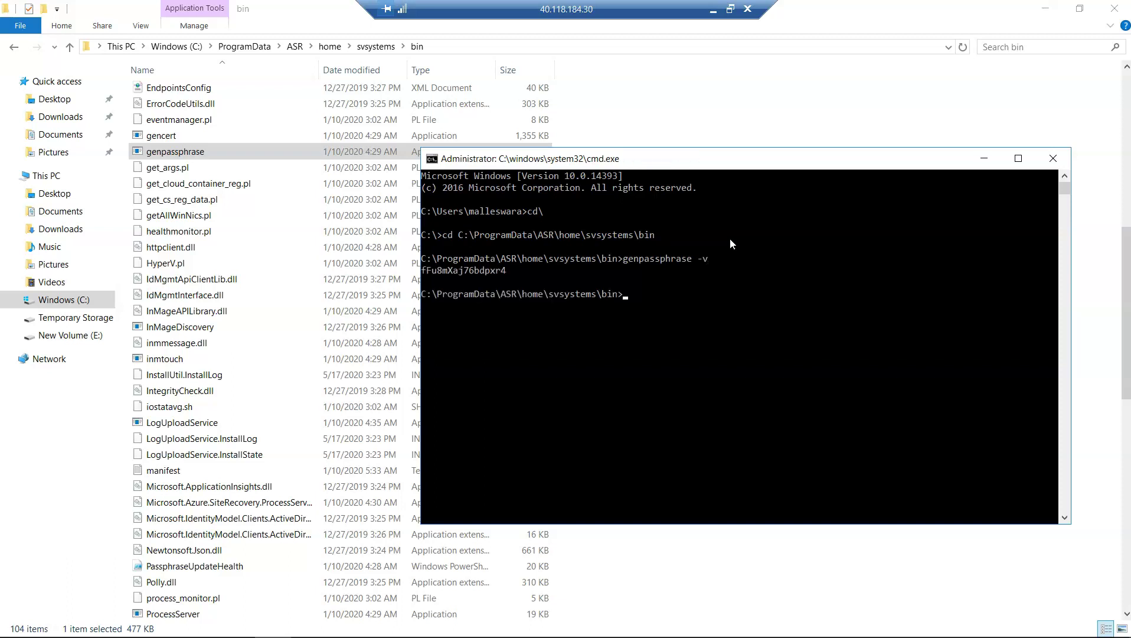
double_click(486, 270)
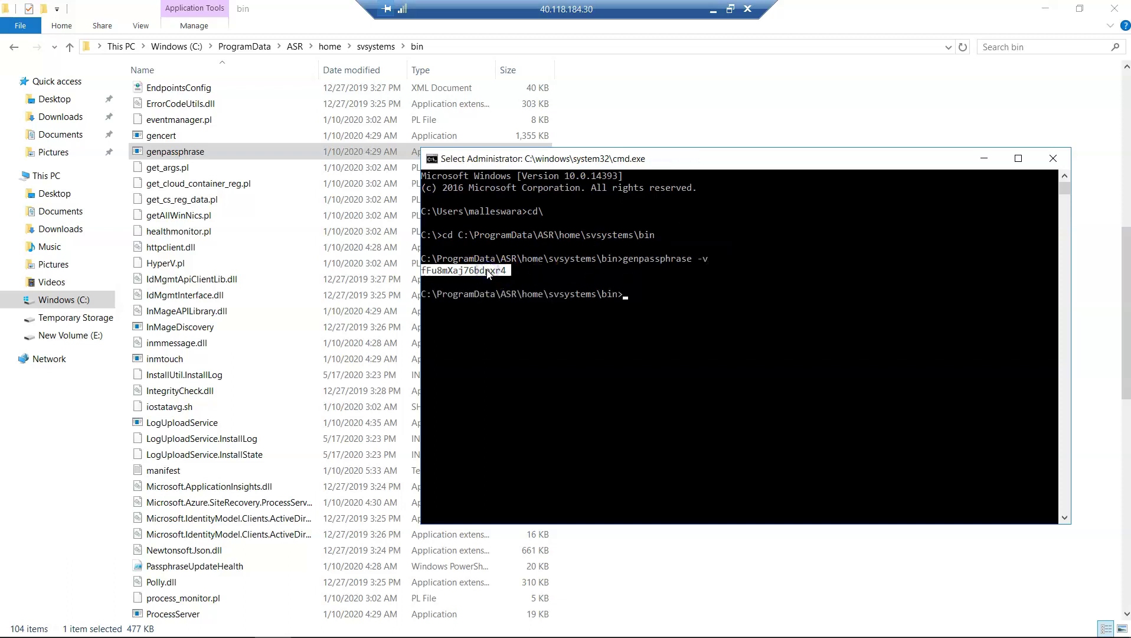
key("ctrl+c")
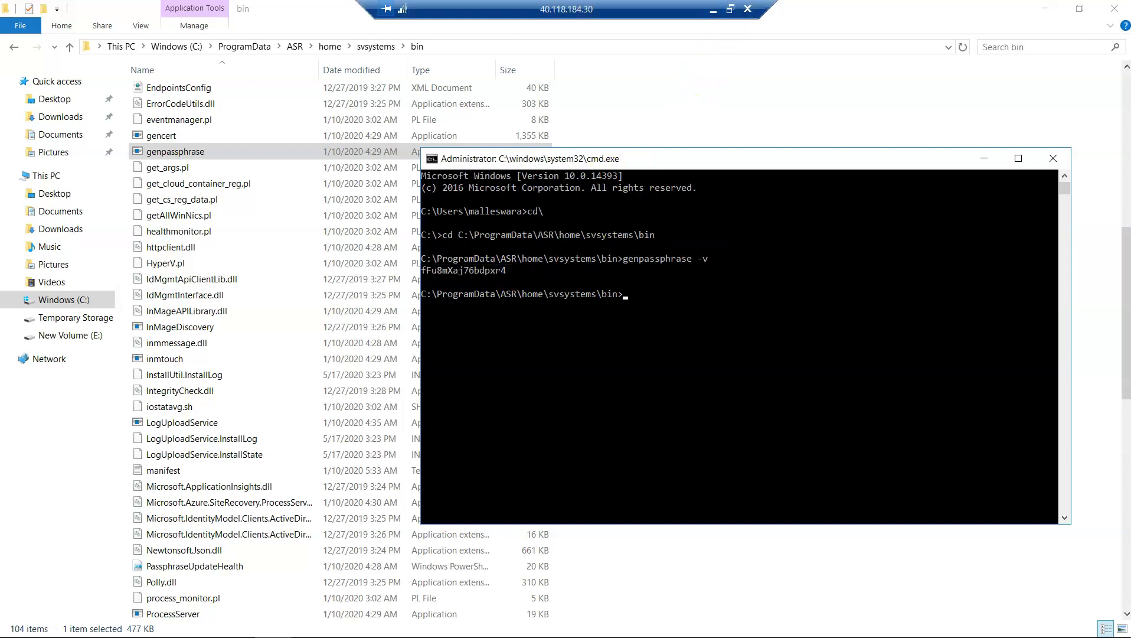
Step: Switch to the 52.66.247.109 session, paste the passphrase into a new Notepad document and select it
left_click(713, 9)
key("alt+Tab")
key("alt+Tab")
key("alt+Tab")
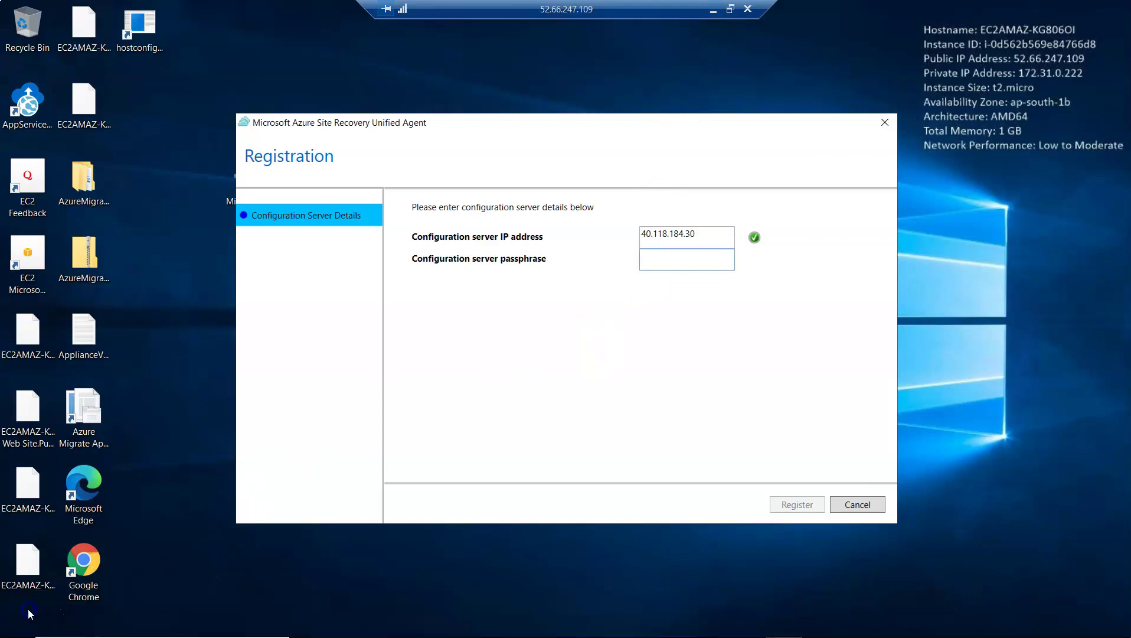
key("super")
type("note")
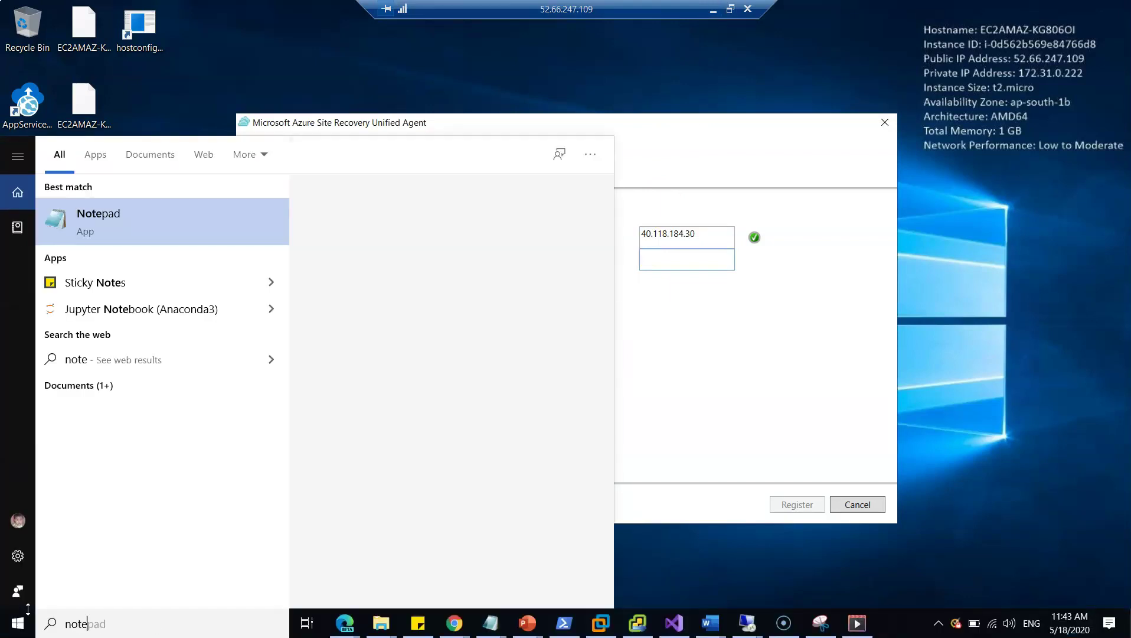
key("Return")
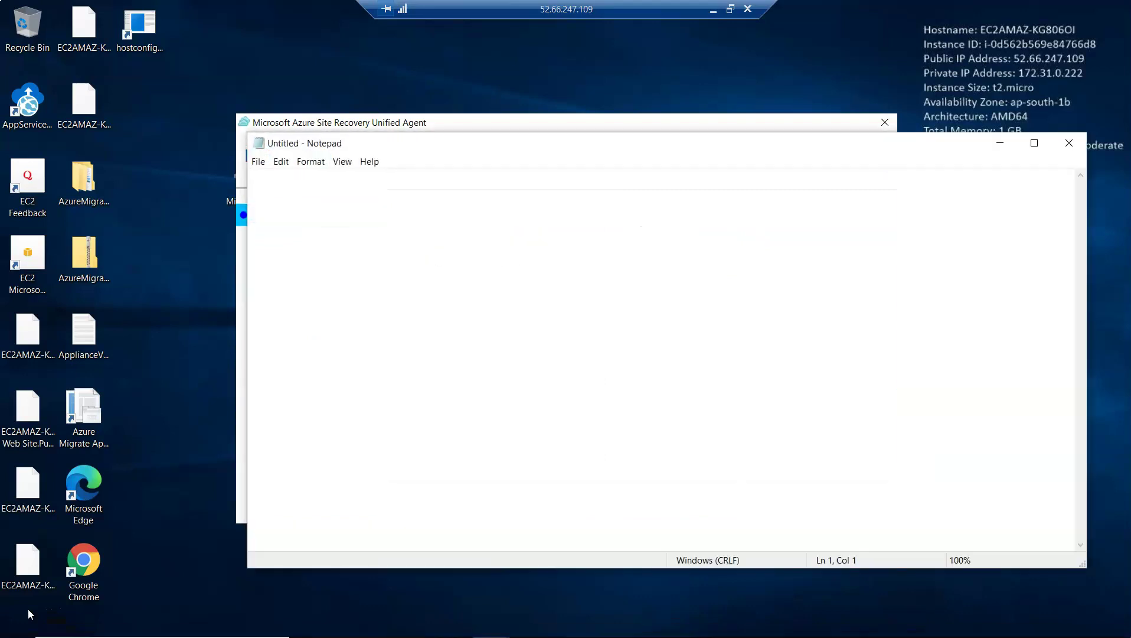
key("ctrl+v")
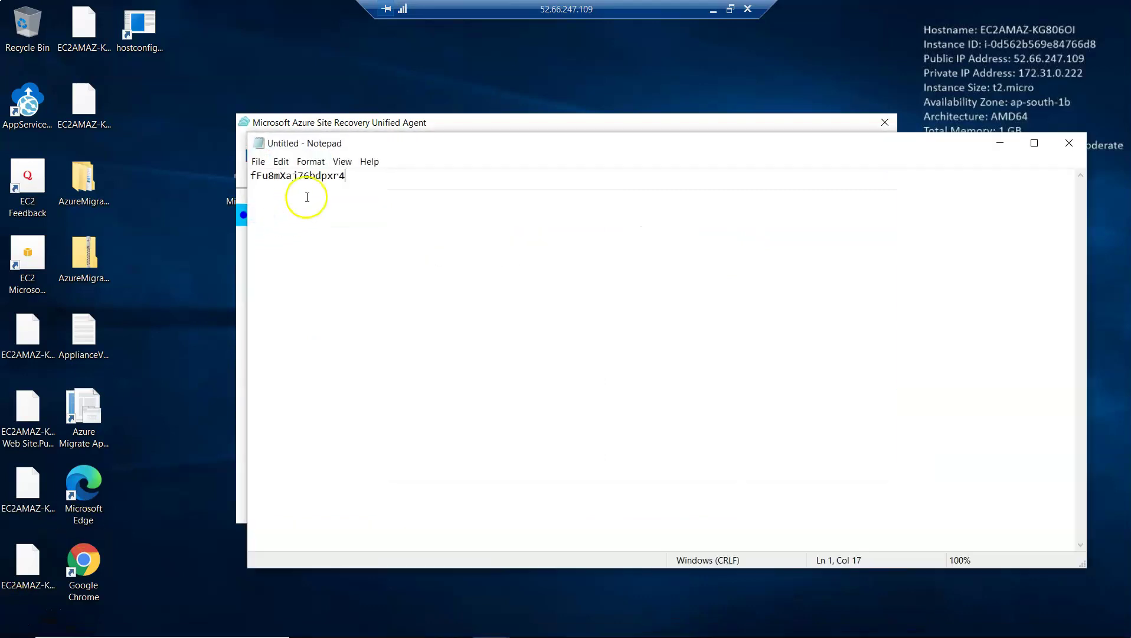
left_click_drag(355, 176, 250, 176)
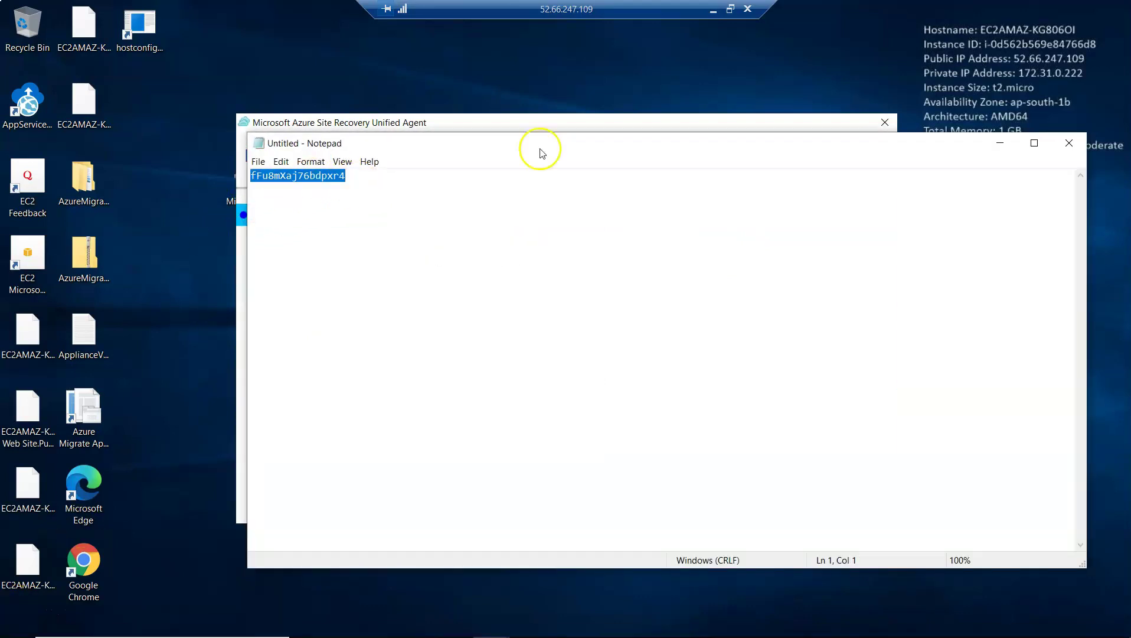
Step: Enter the copied configuration server passphrase in the Unified Agent registration and start registering
left_click(621, 122)
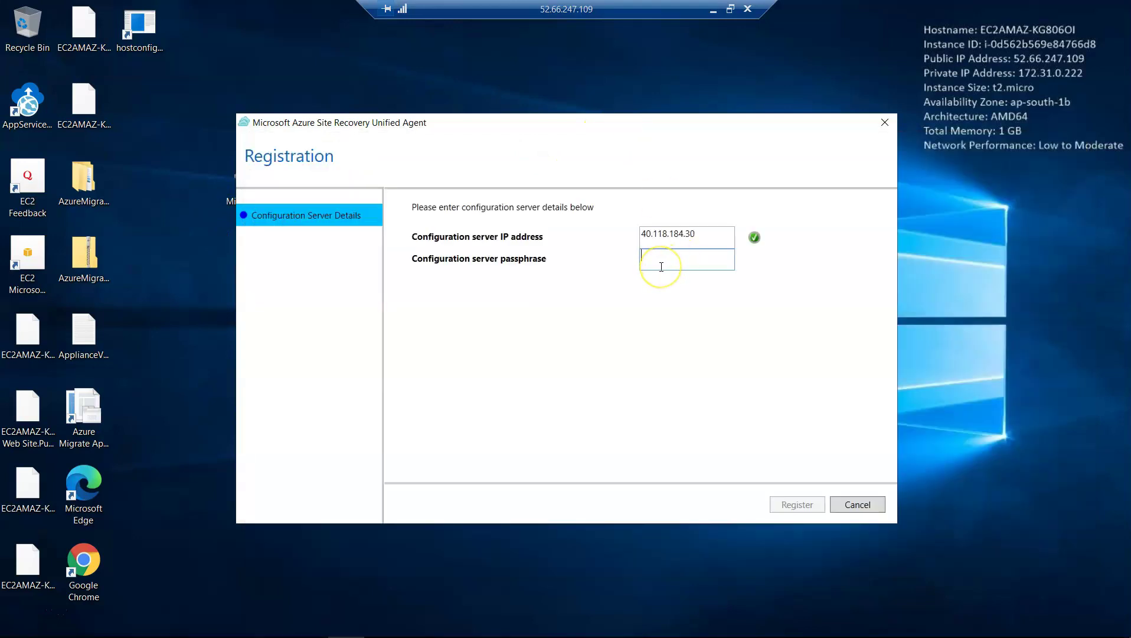
key("ctrl+v")
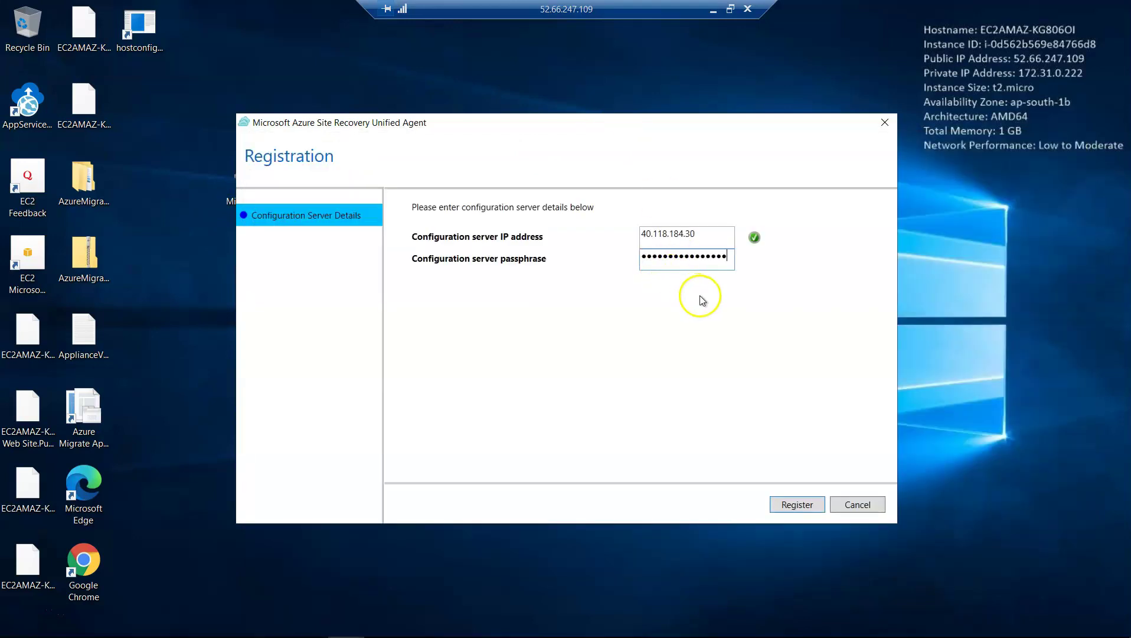
left_click(779, 510)
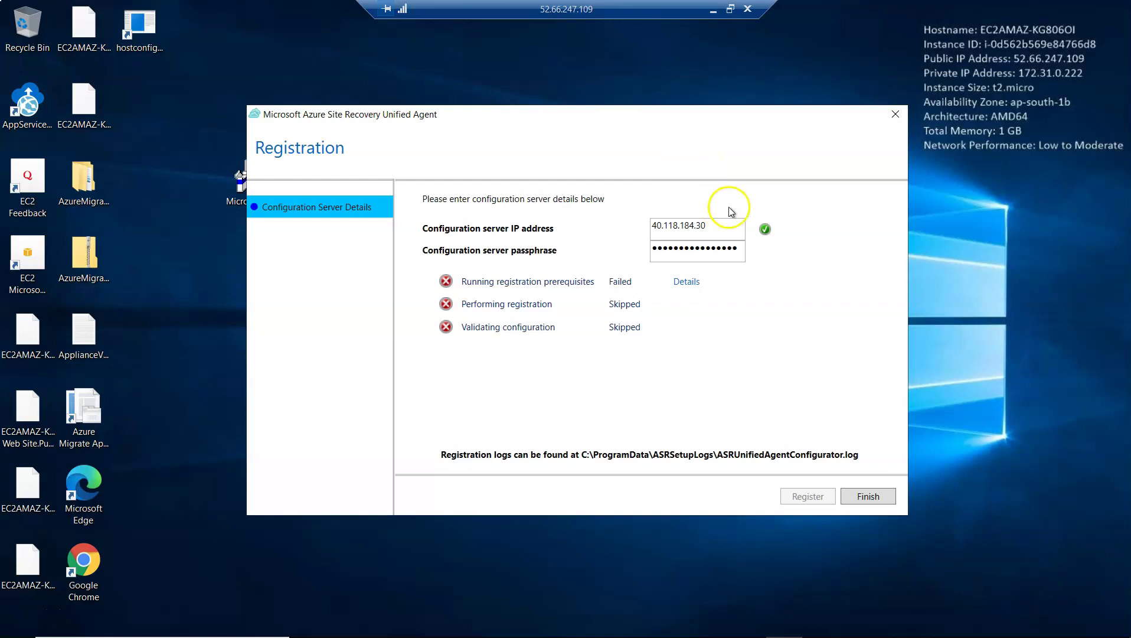
Step: Leave the remote session for the Azure portal in the browser and open the Azure Migrate | Servers page in a new tab
left_click(715, 9)
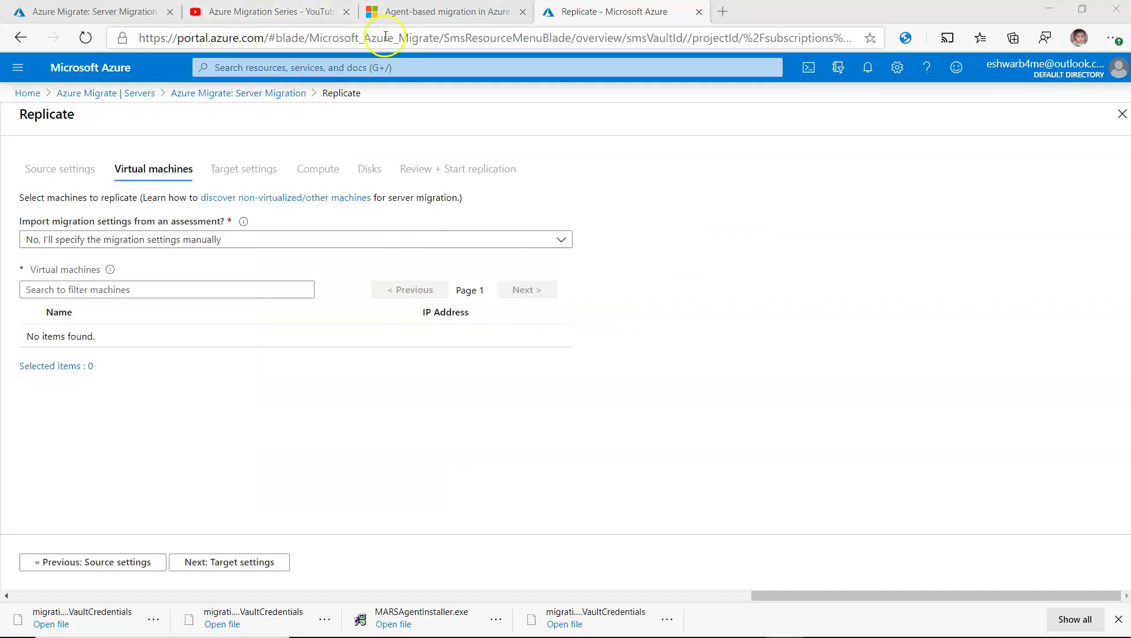
right_click(110, 93)
left_click(138, 104)
left_click(732, 11)
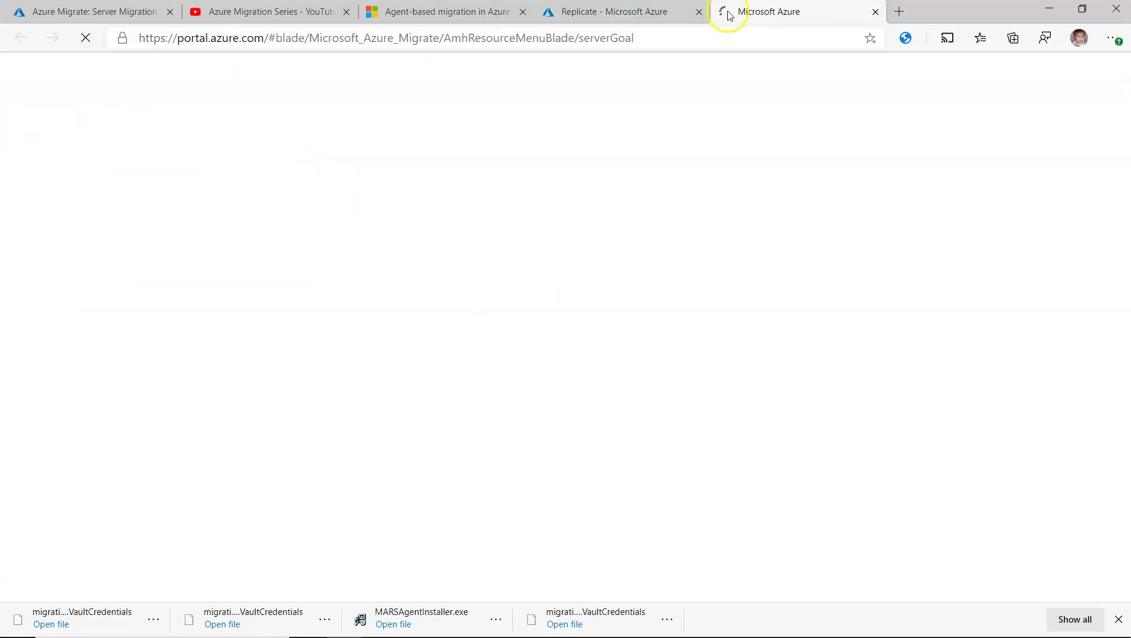
Step: Search the portal for virtual machines and open the migratscaleout virtual machine
left_click(320, 66)
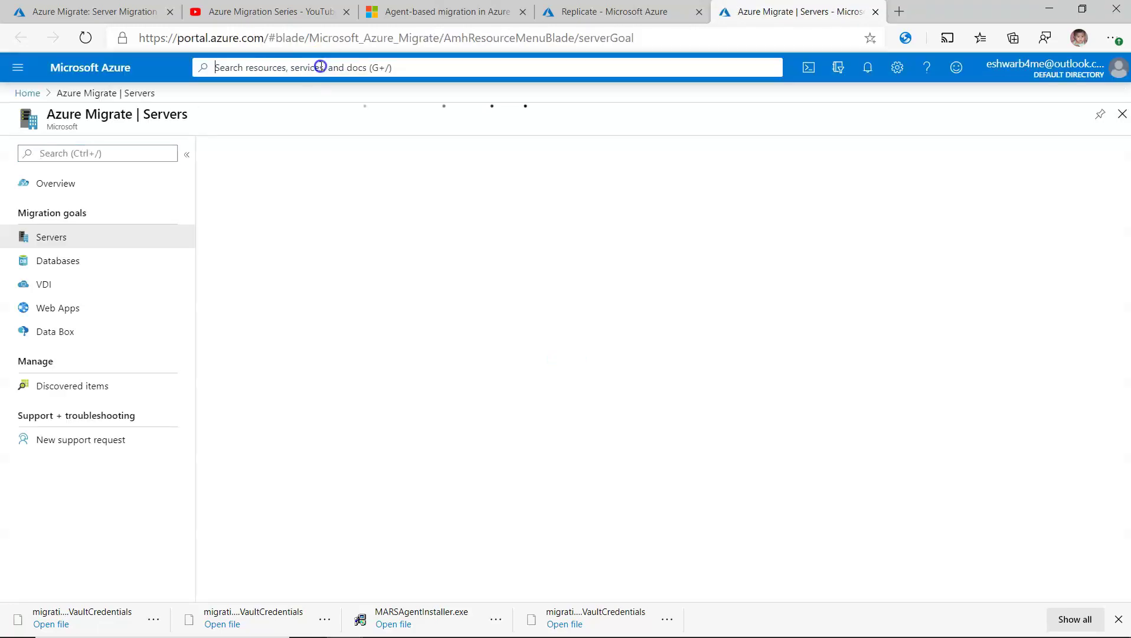
type("vir")
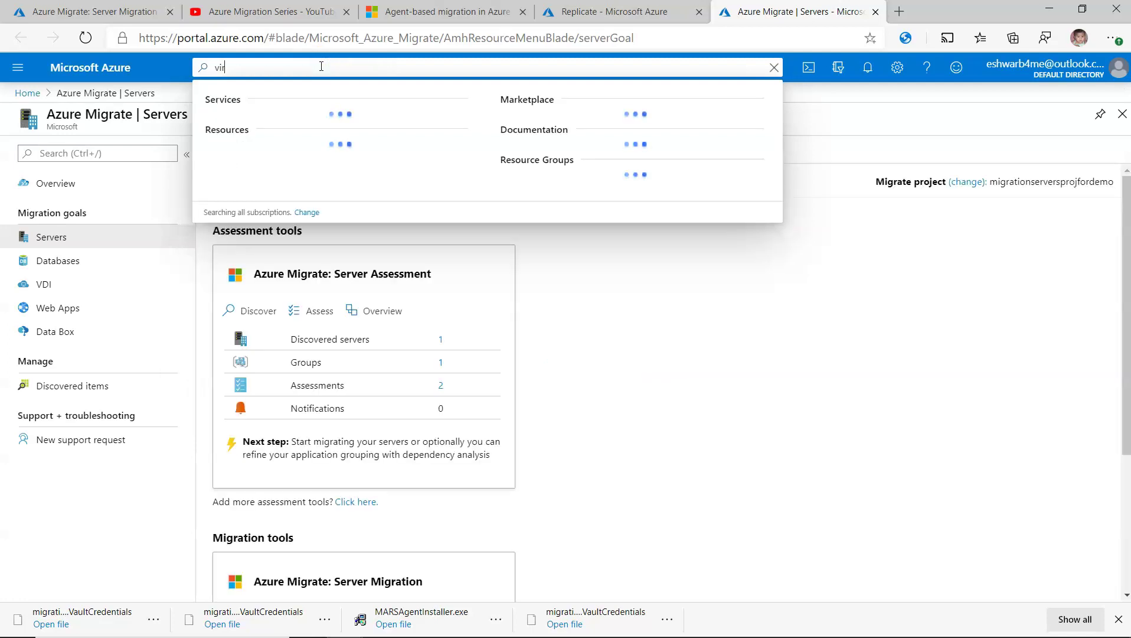
key("ctrl+slash")
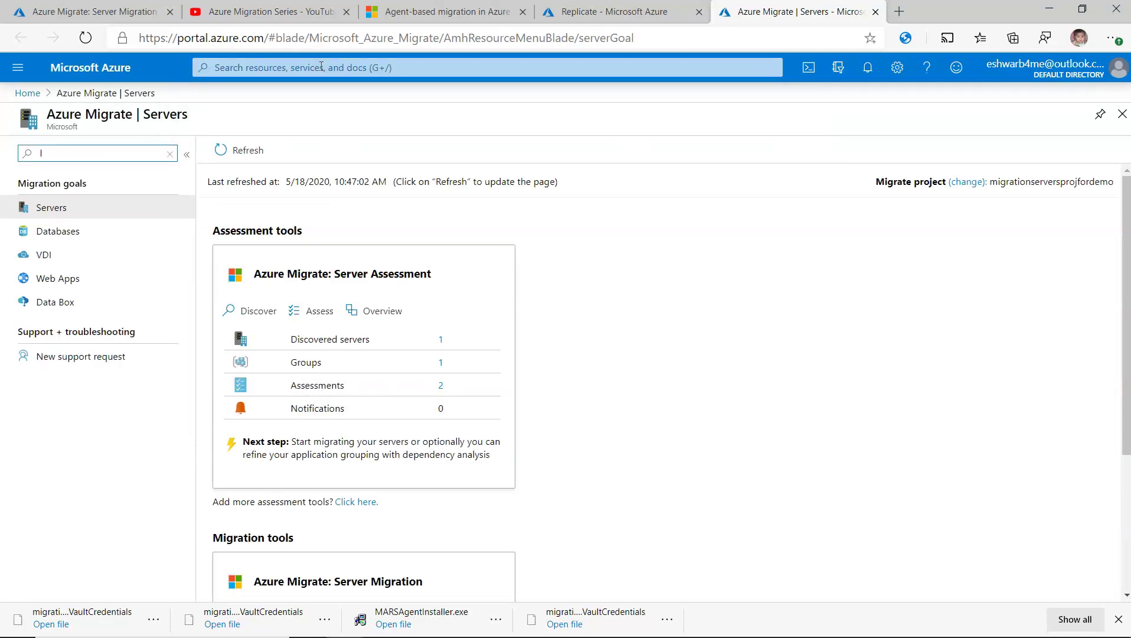
left_click(309, 64)
type("virtual")
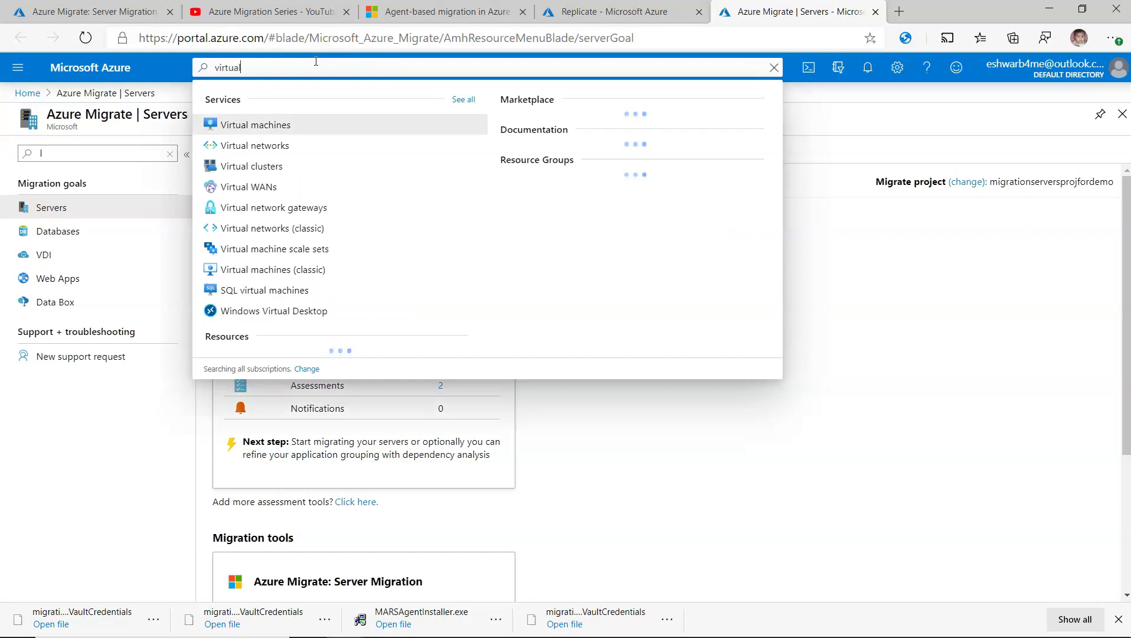
left_click(320, 122)
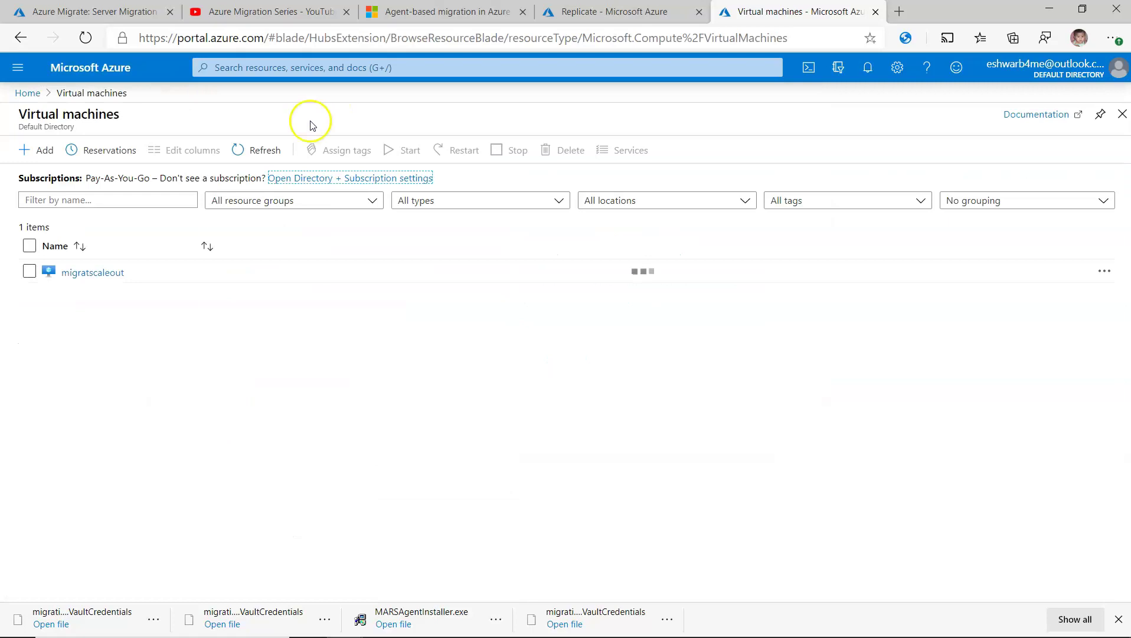
left_click(90, 277)
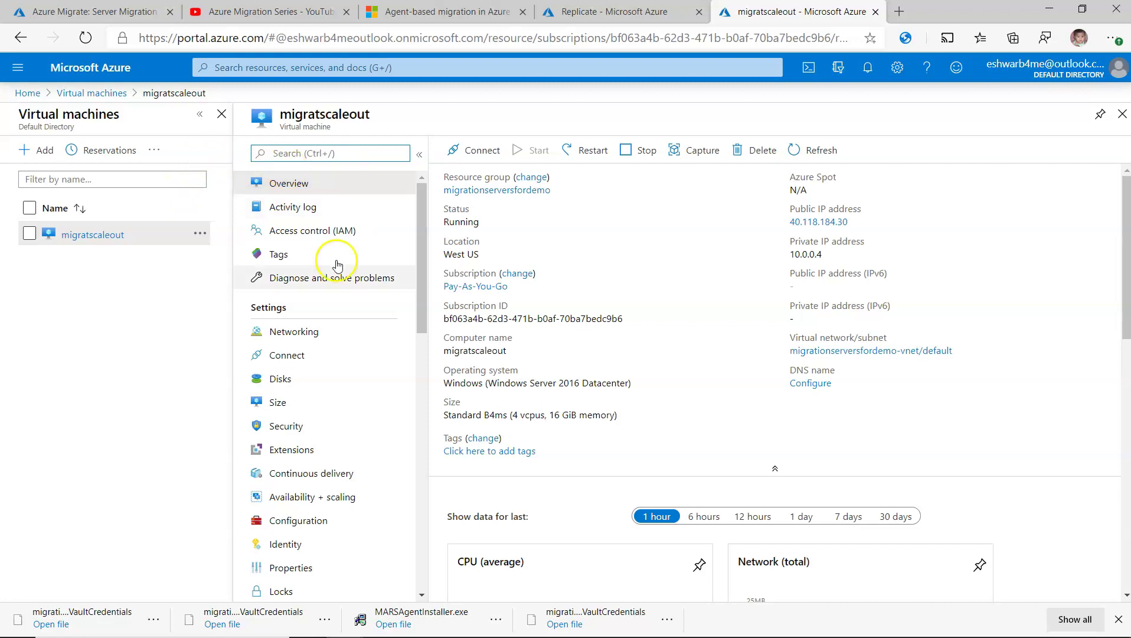
Step: Open the networking settings of migratscaleout and start adding an inbound port rule
left_click(21, 618)
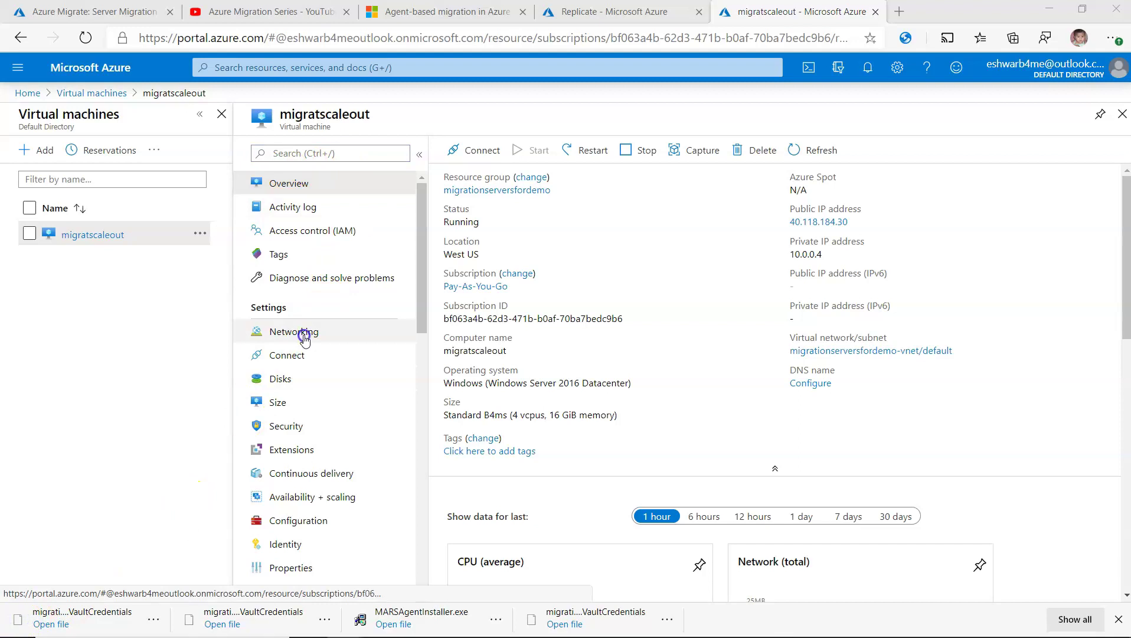
left_click(304, 336)
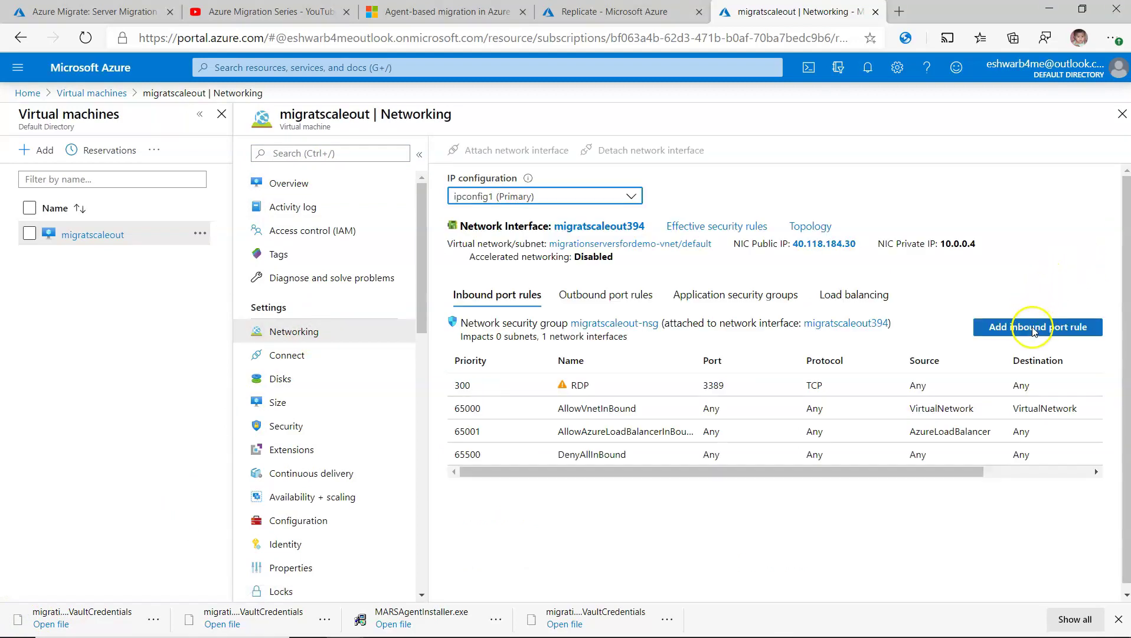
left_click(1034, 331)
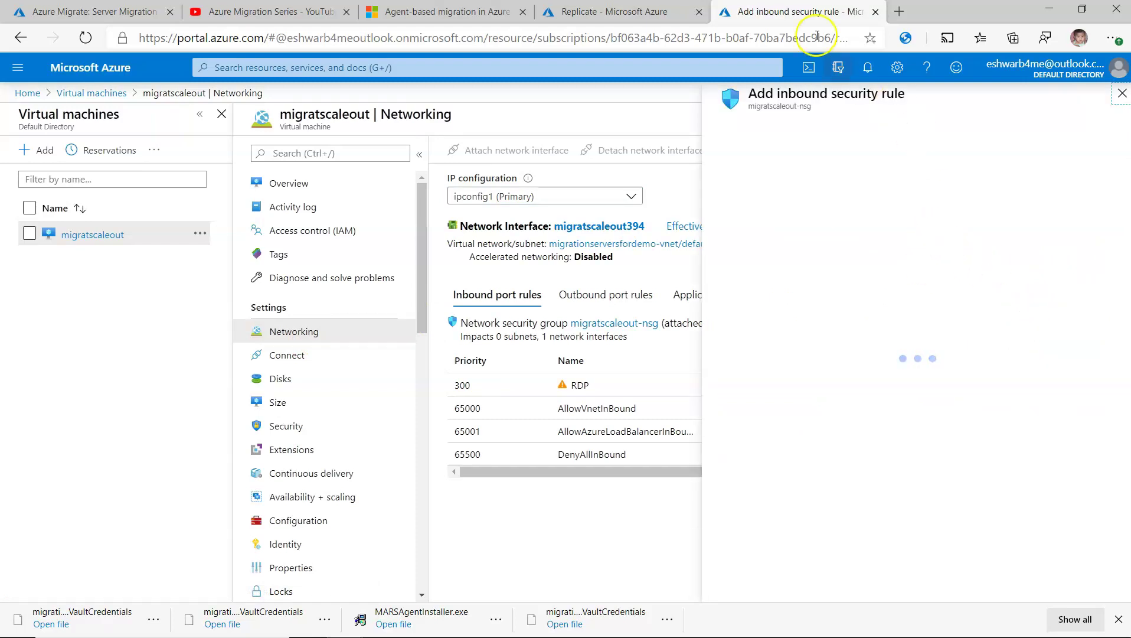
Step: Look up the required ports in the docs.microsoft.com/en-us/azure/migrate/migrate-replication-appliance article and return to the inbound security rule form
left_click(900, 13)
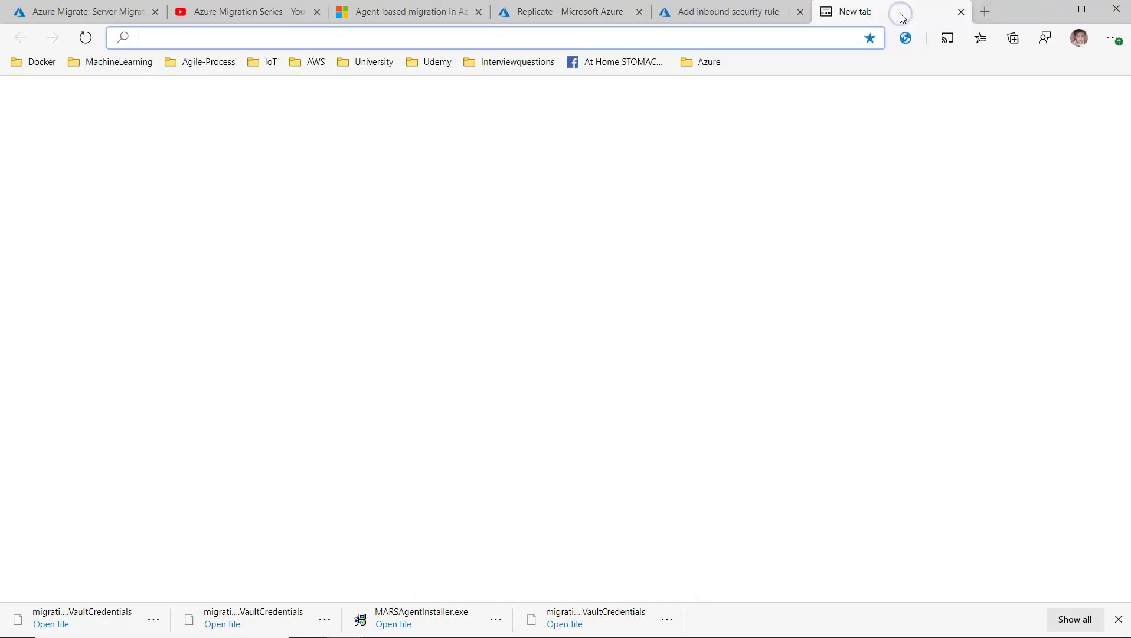
type("https://docs.microsoft.com/en-us/azure/migrate/migrate-replication-appliance")
key("Return")
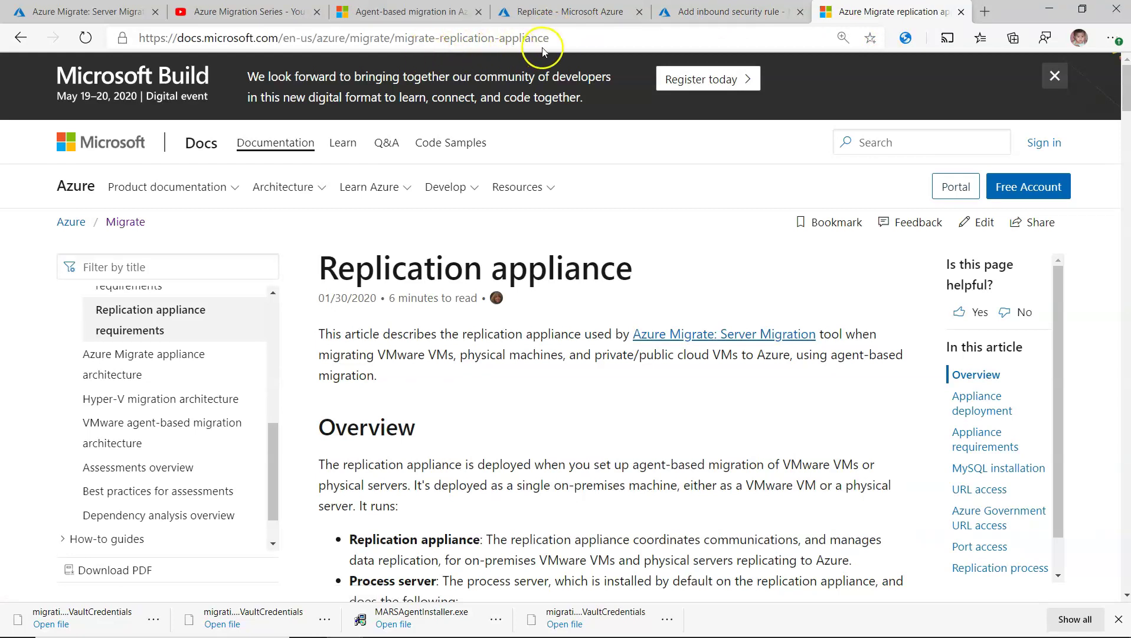
key("ctrl+f")
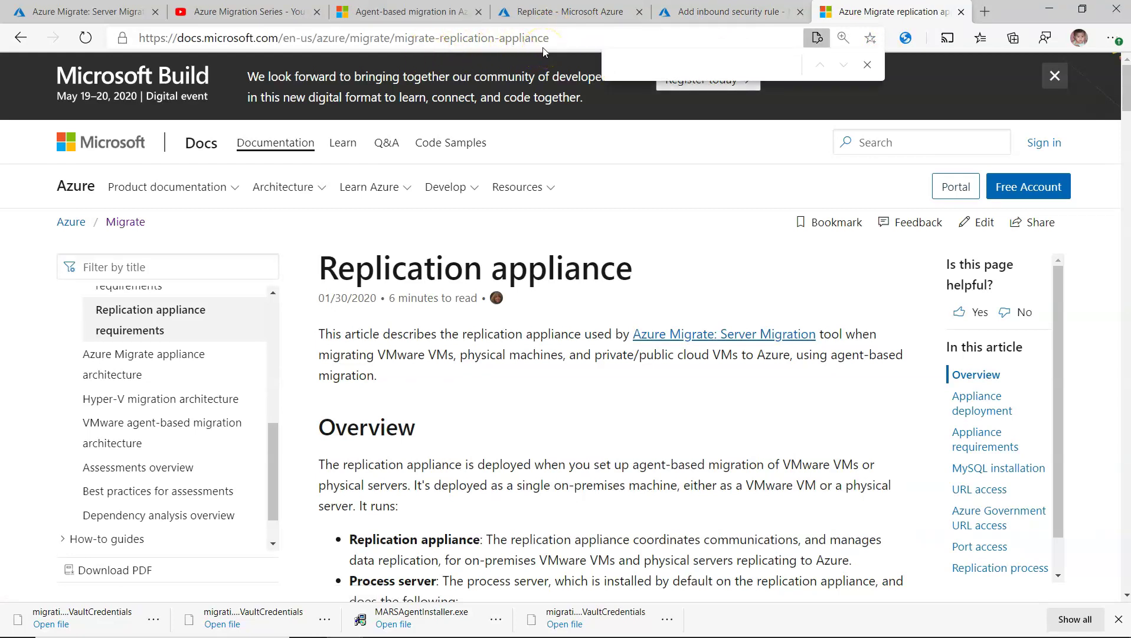
type("ports")
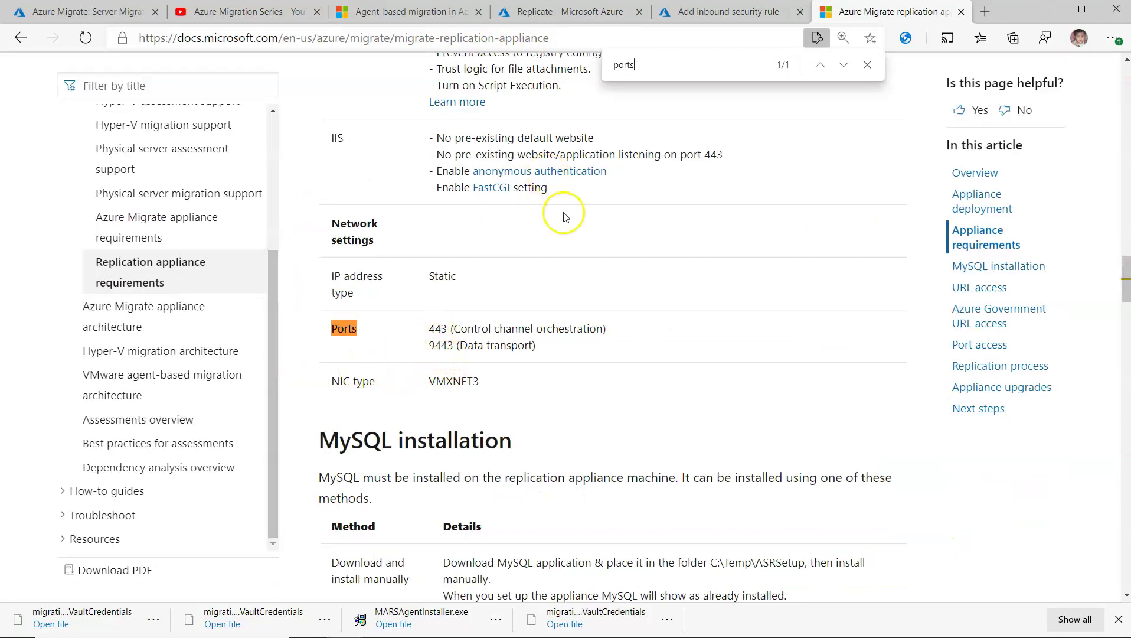
left_click(701, 7)
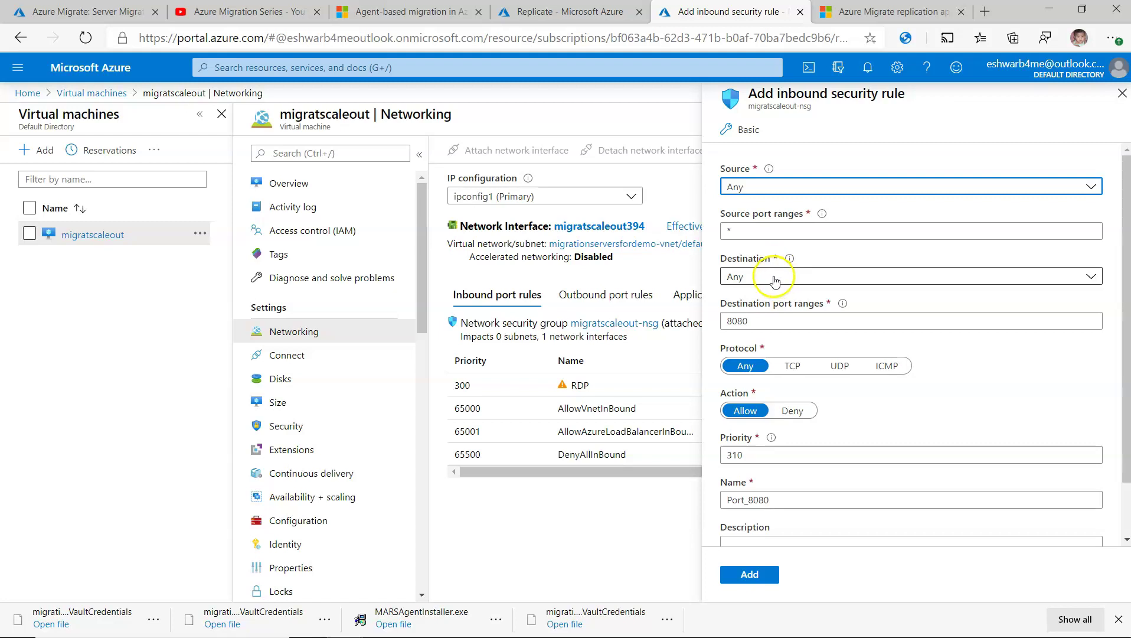
Step: Add an inbound security rule named Port_443 that allows destination port 443
left_click_drag(750, 321, 711, 324)
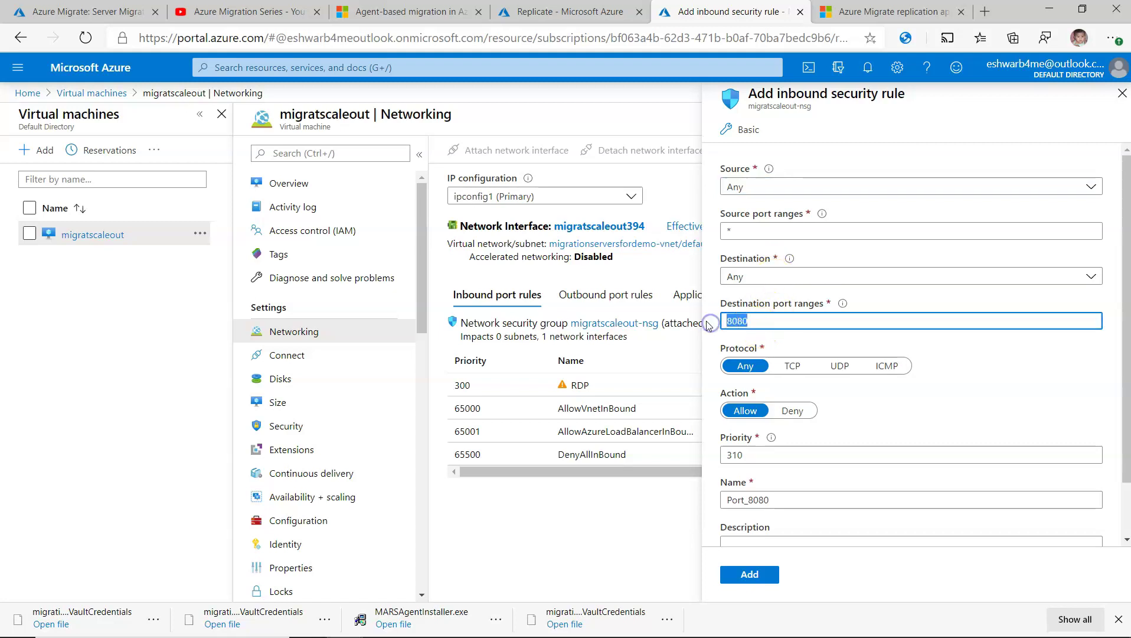
type("443")
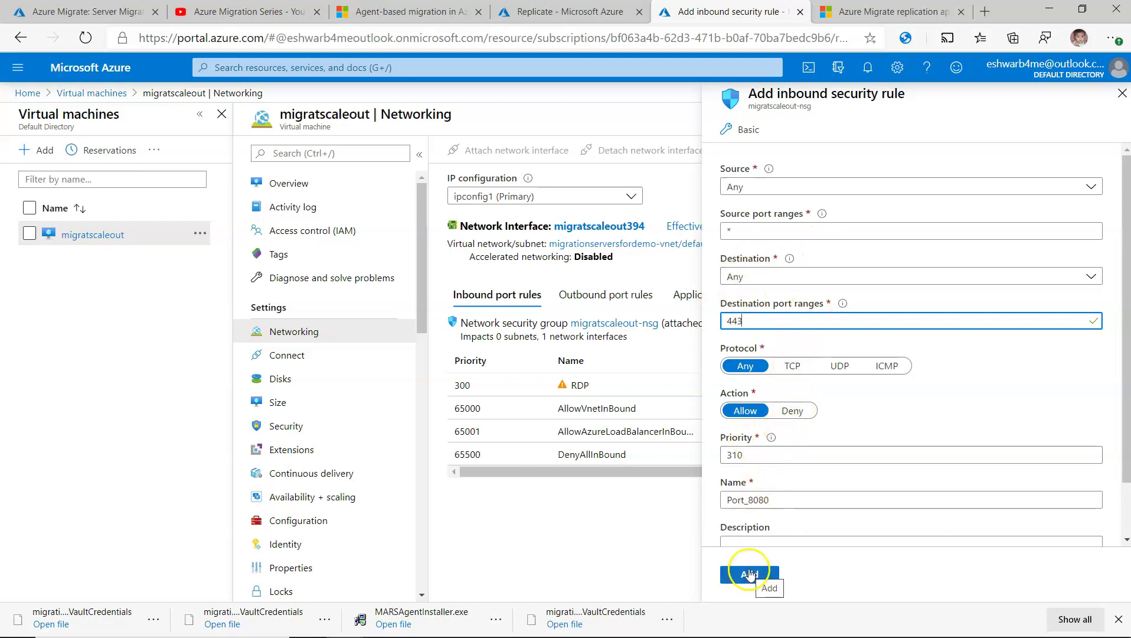
left_click(780, 500)
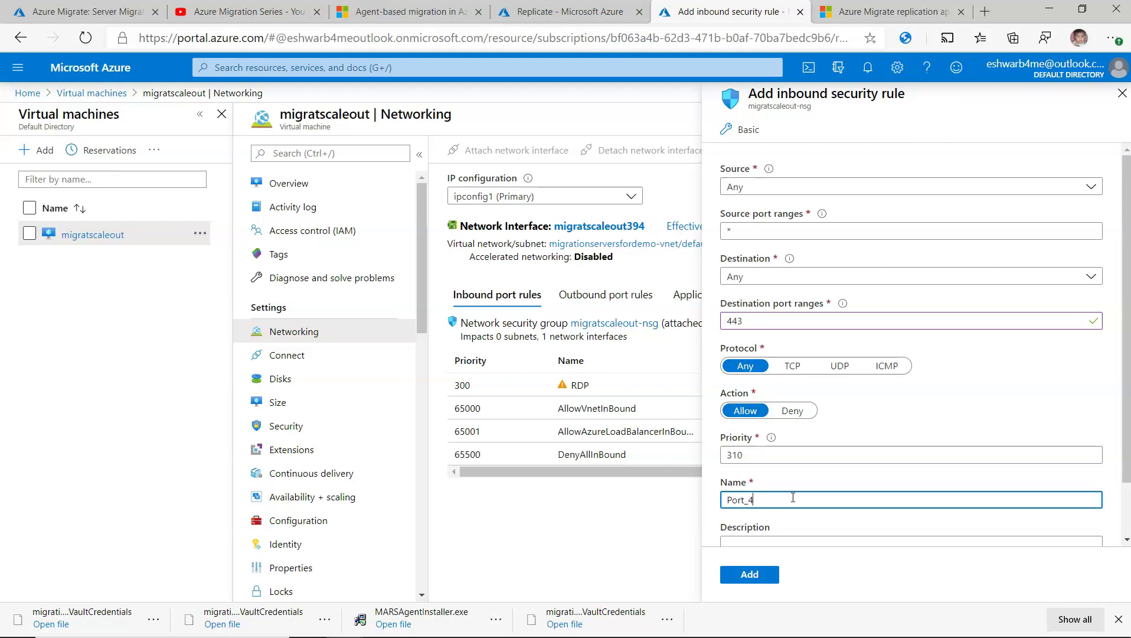
type("443")
left_click(750, 573)
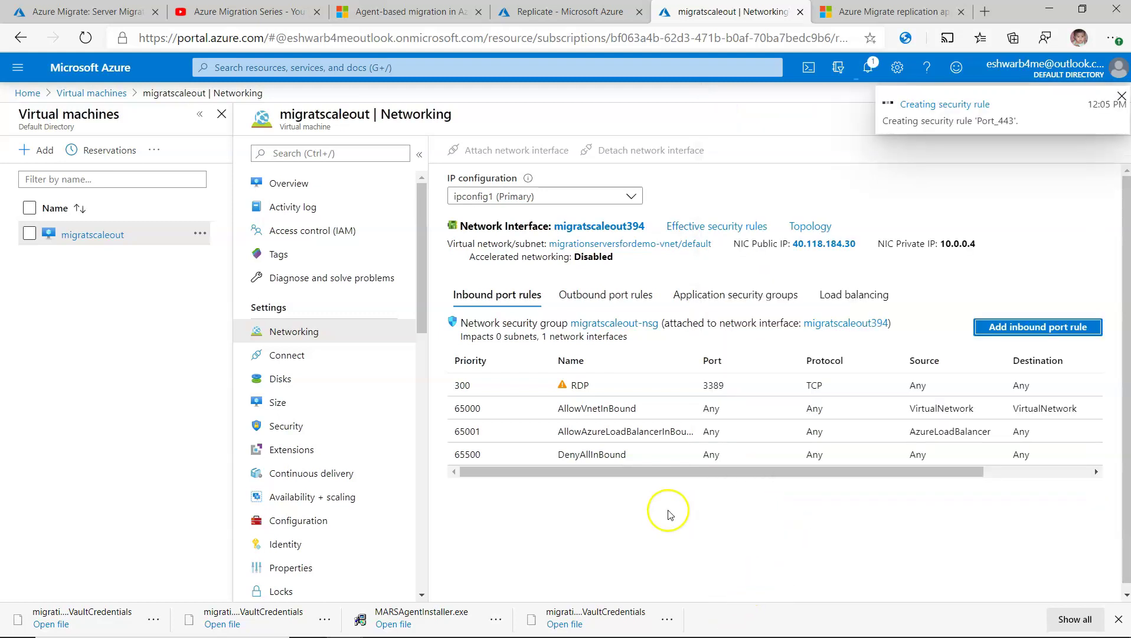
Step: Start another inbound port rule, look up the data transport port in the replication appliance article, and return to the form
left_click(1002, 326)
left_click(868, 13)
double_click(437, 346)
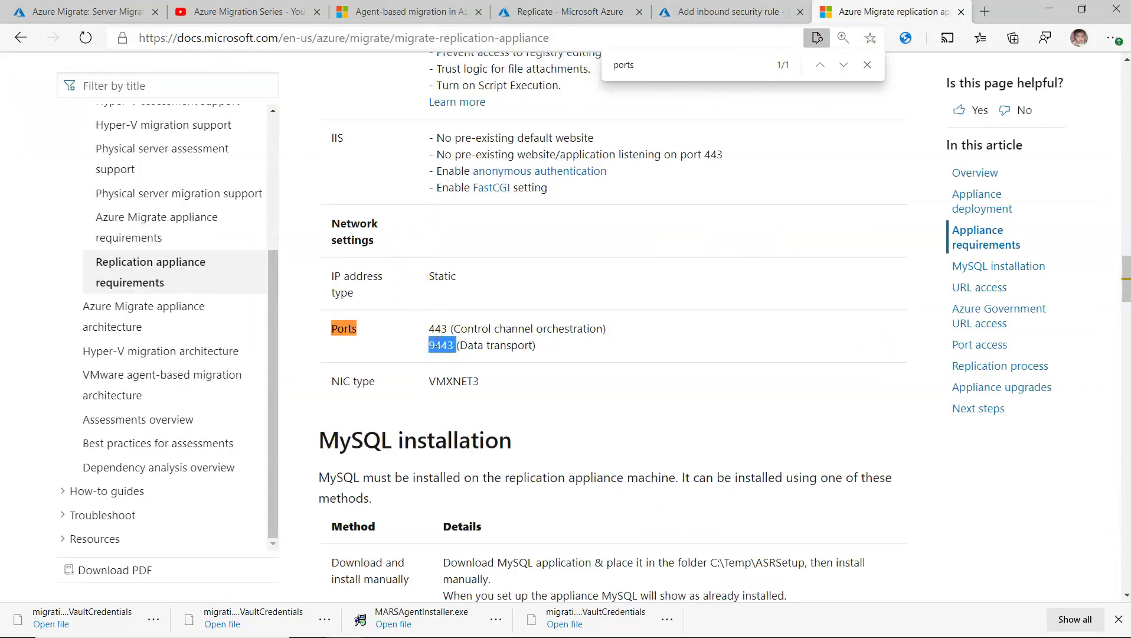
left_click(726, 12)
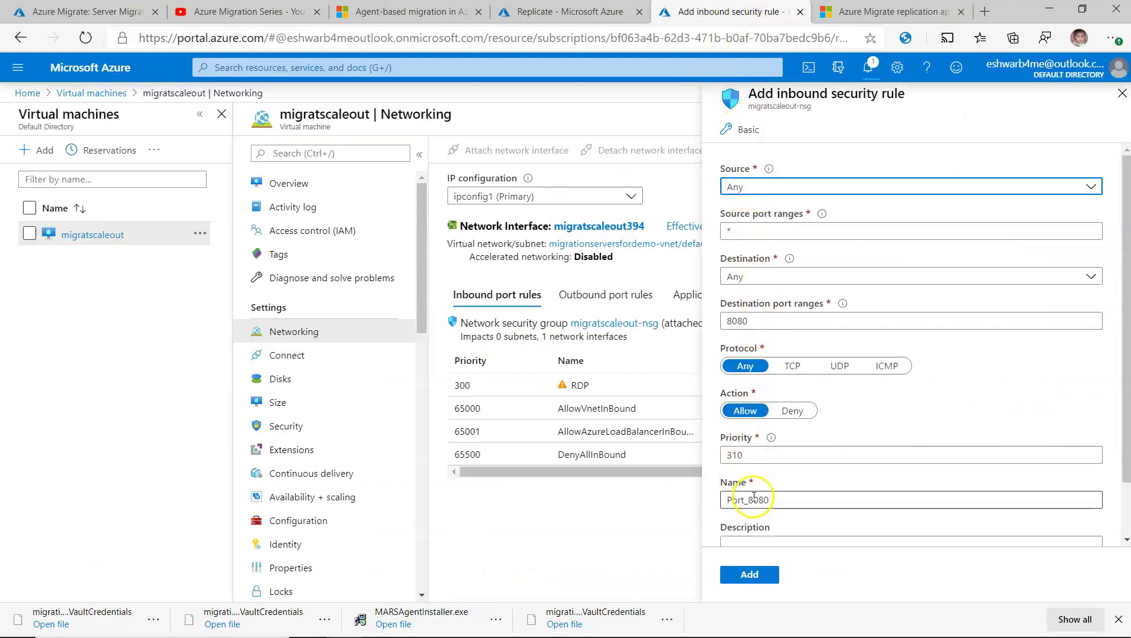
Step: Try to add an inbound rule named Port_9443 for destination port 9443 with priority 310, and check its notification
scroll(785, 416, "down", 1)
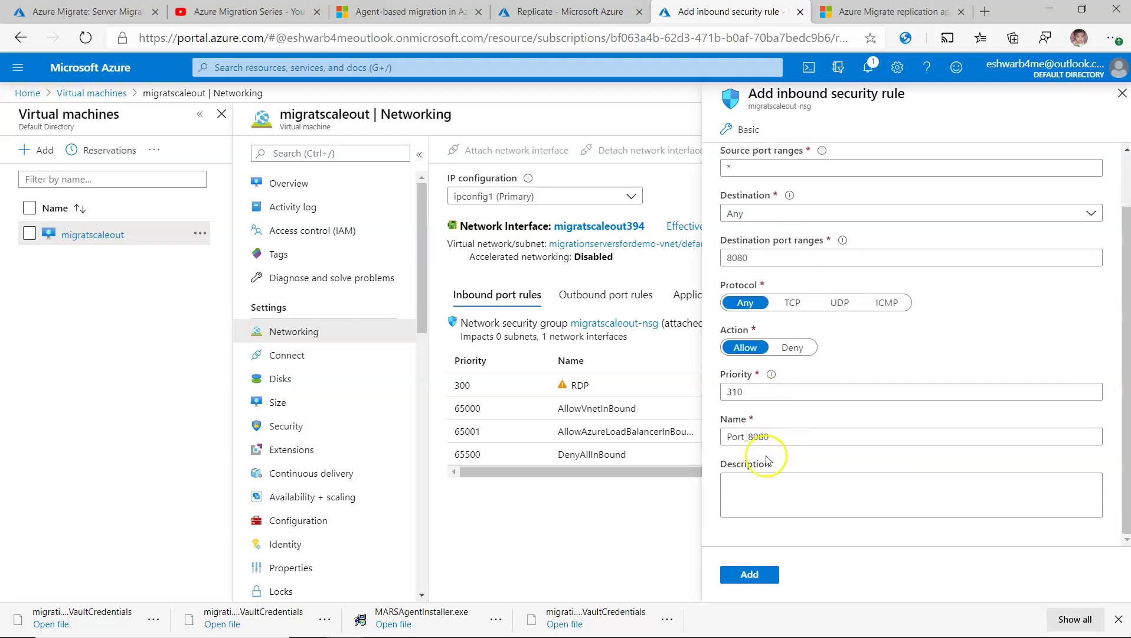
scroll(767, 338, "up", 1)
double_click(733, 317)
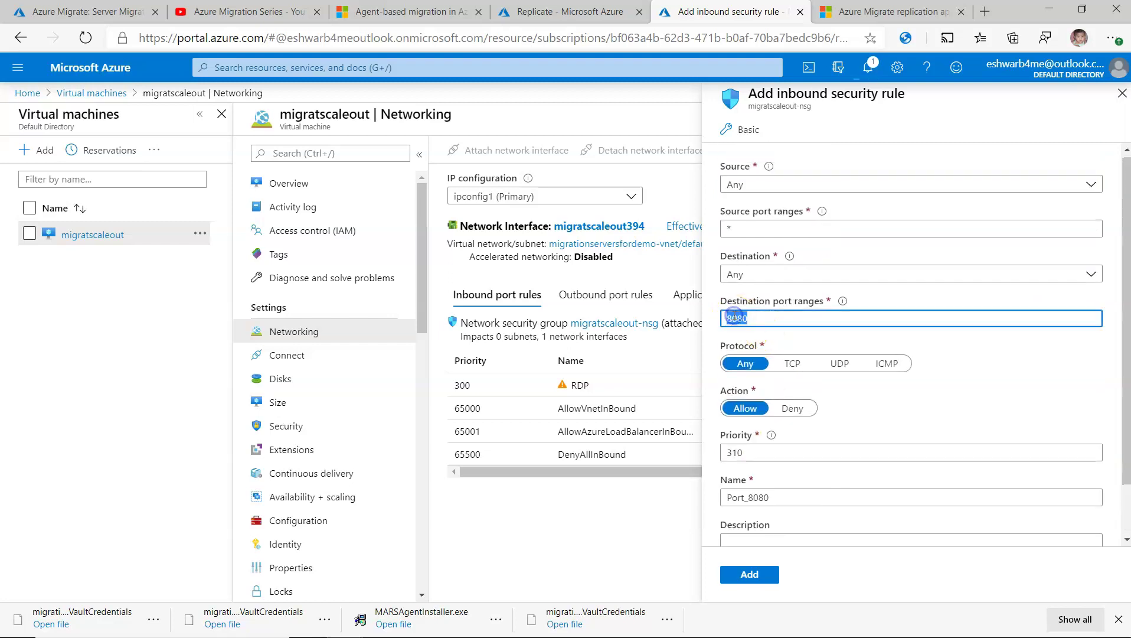
left_click(786, 497)
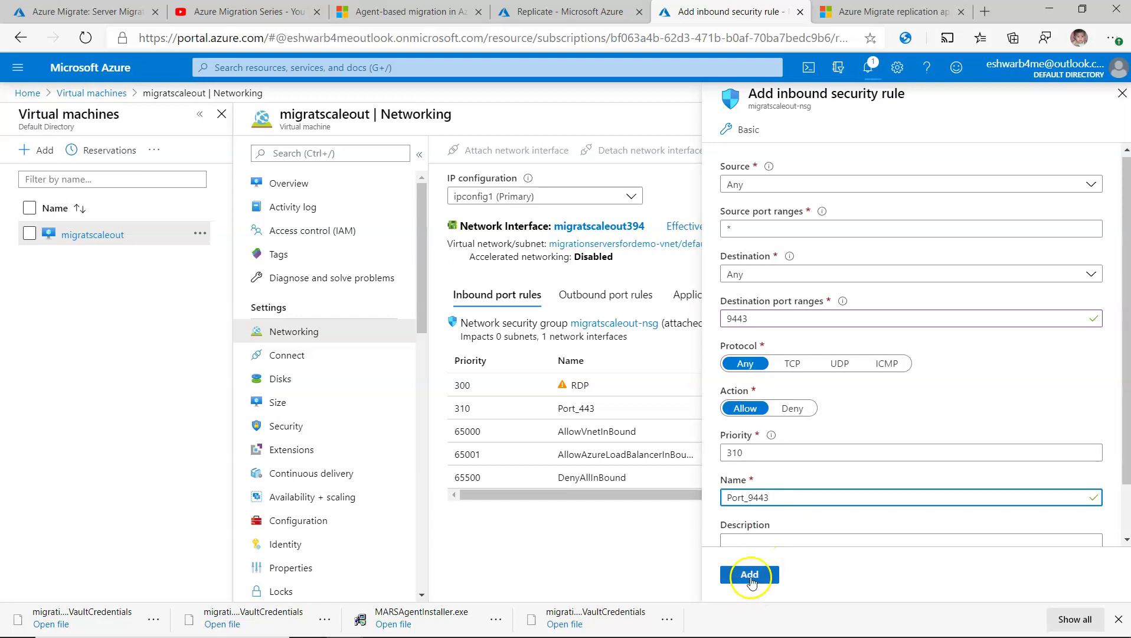
scroll(782, 521, "down", 1)
left_click(752, 574)
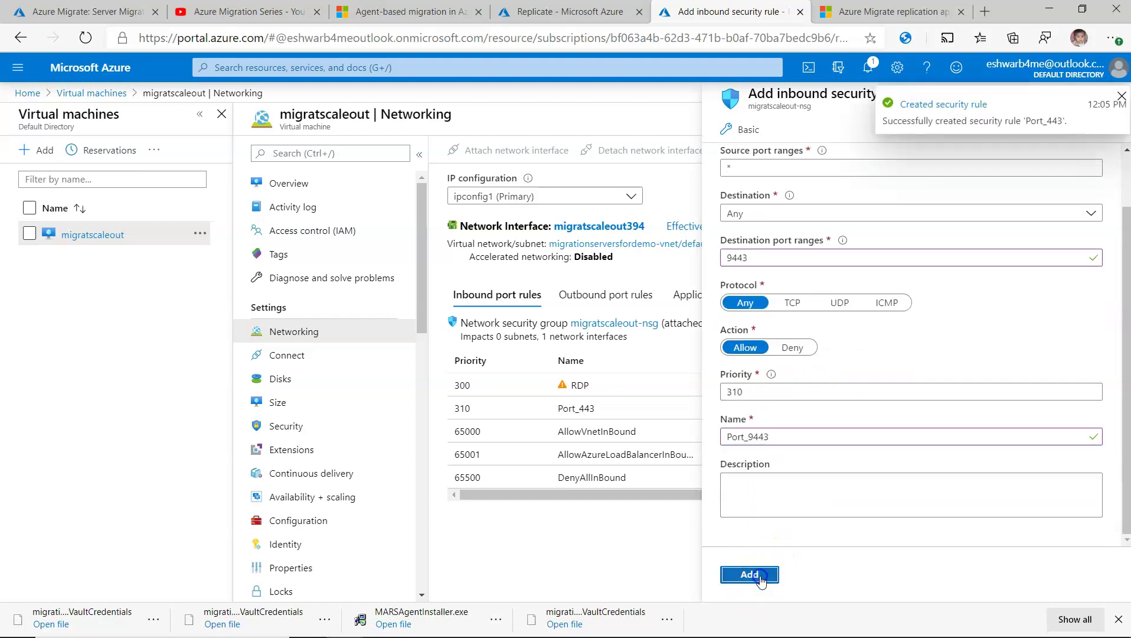
left_click(931, 191)
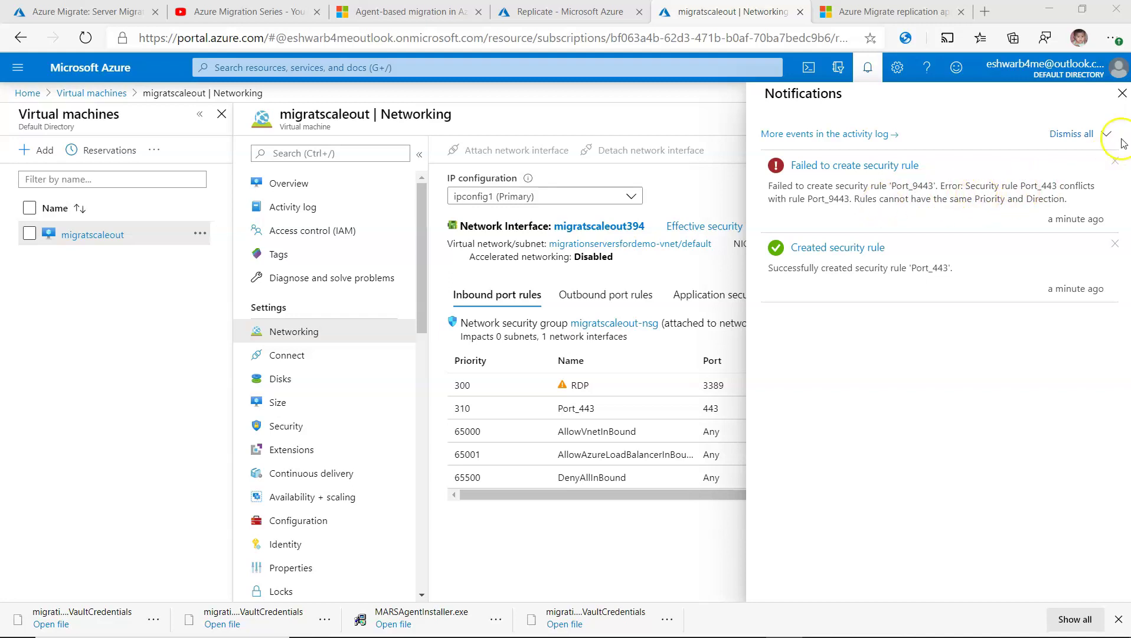
left_click(1122, 93)
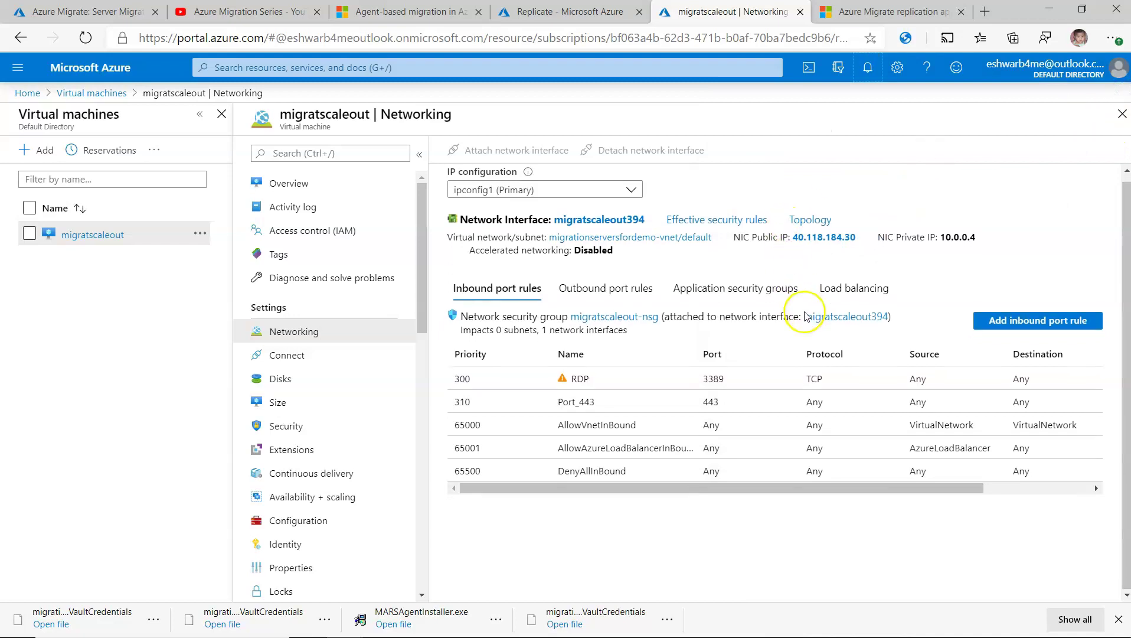
Step: Add an inbound security rule named Port_9443 that allows destination port 9443 with priority 330
left_click(1004, 319)
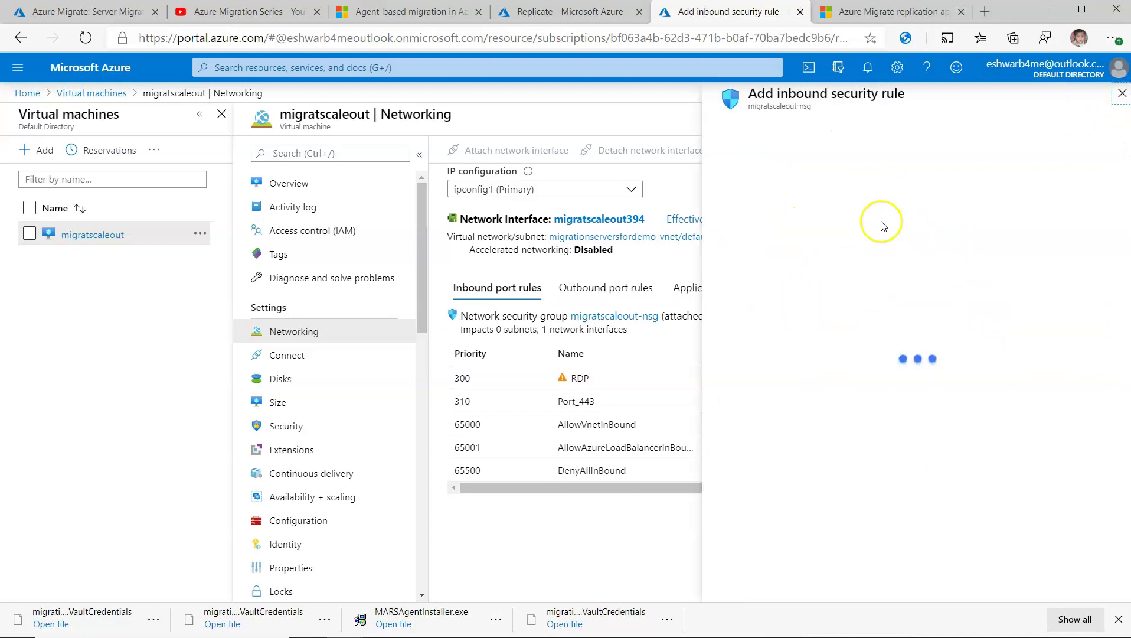
left_click_drag(813, 323, 622, 322)
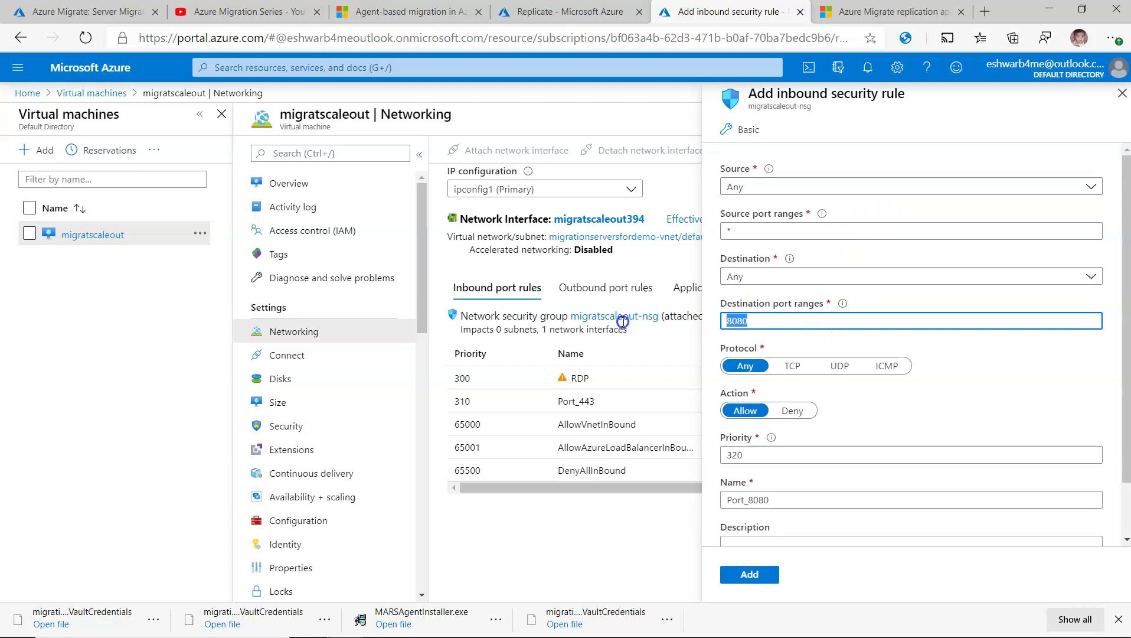
type("9443")
left_click(757, 454)
left_click(771, 438)
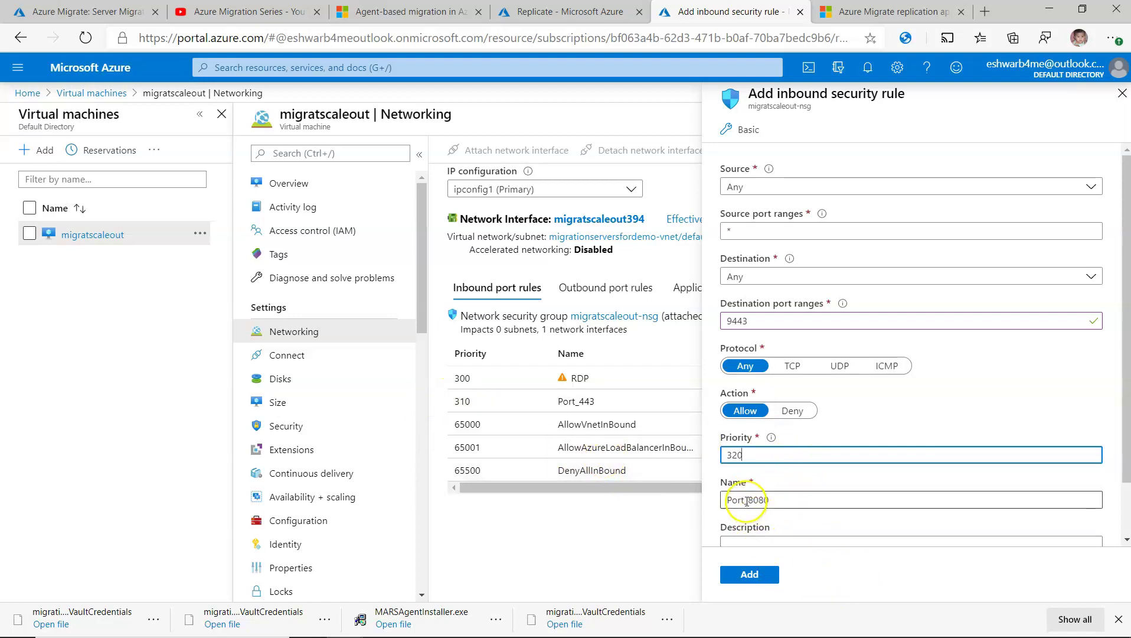
left_click(808, 495)
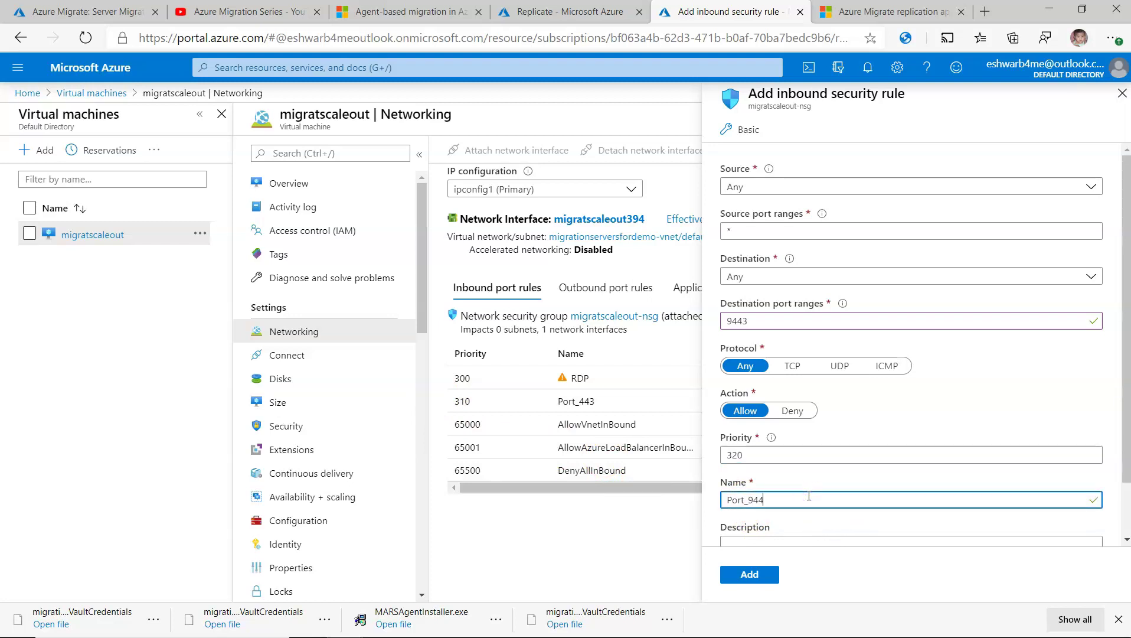
left_click(798, 456)
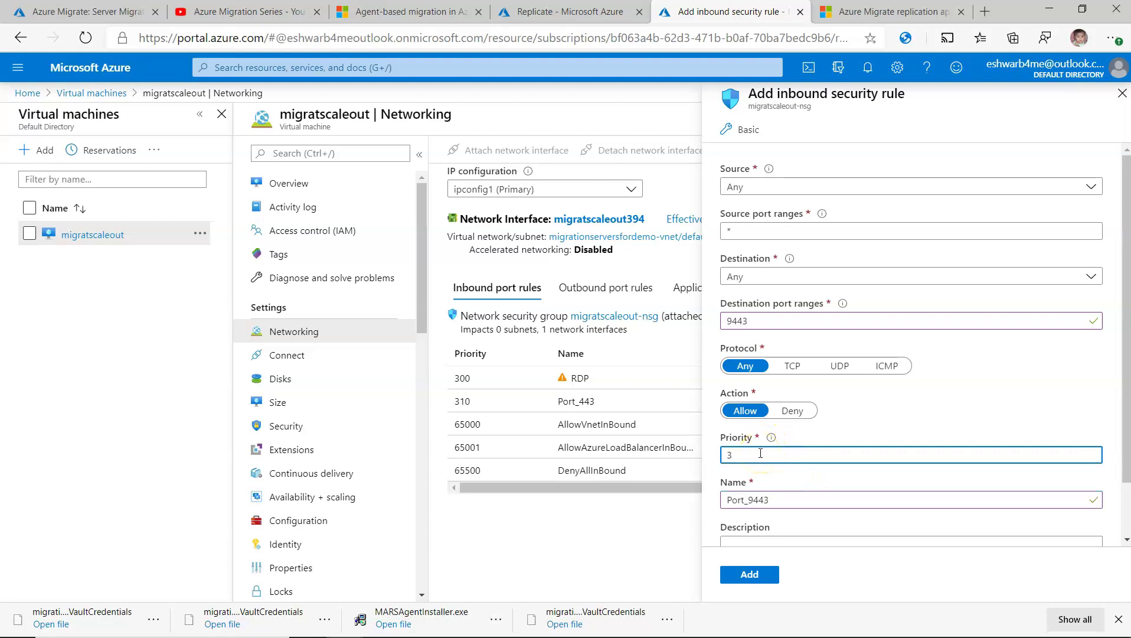
type("30")
left_click(759, 576)
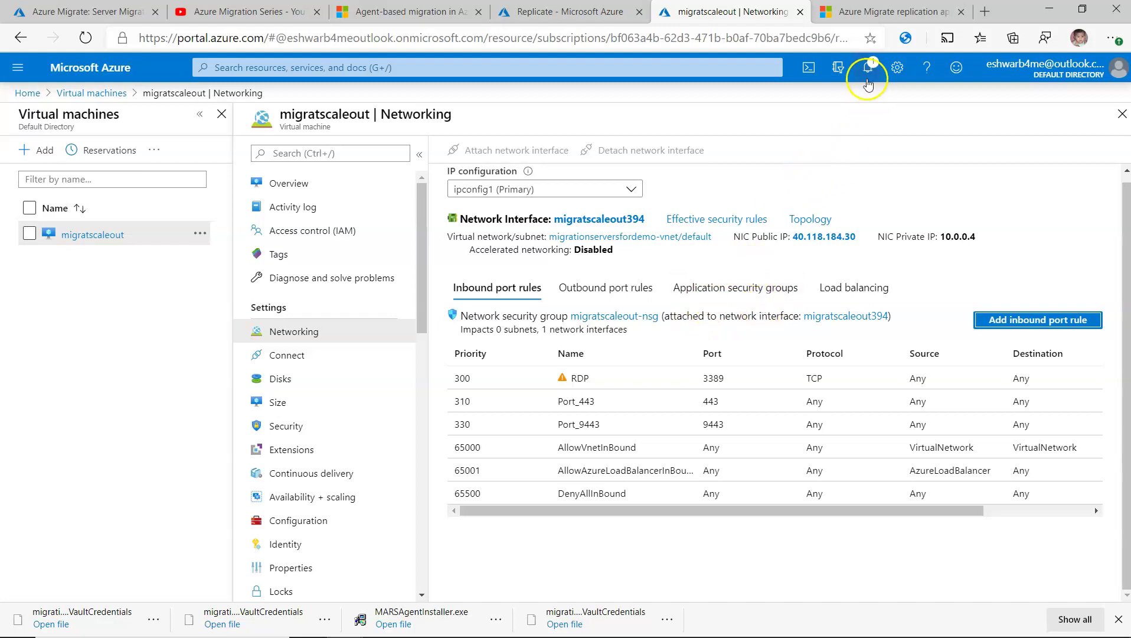
Step: Check the portal notifications for the outcome of the Port_9443 rule and close them
left_click(866, 75)
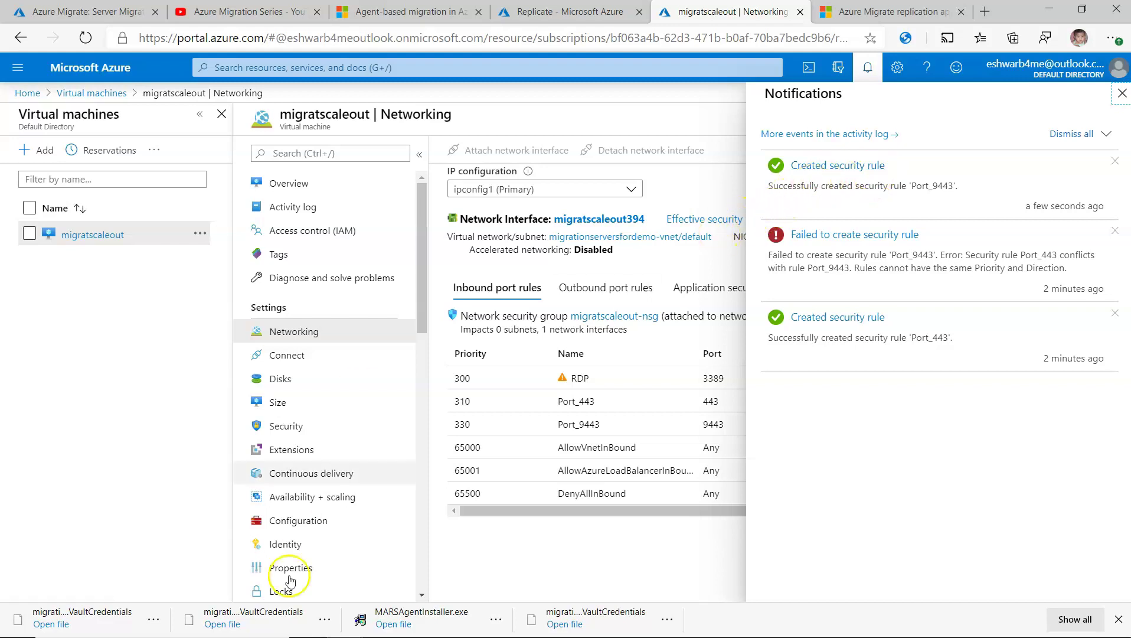
left_click(584, 543)
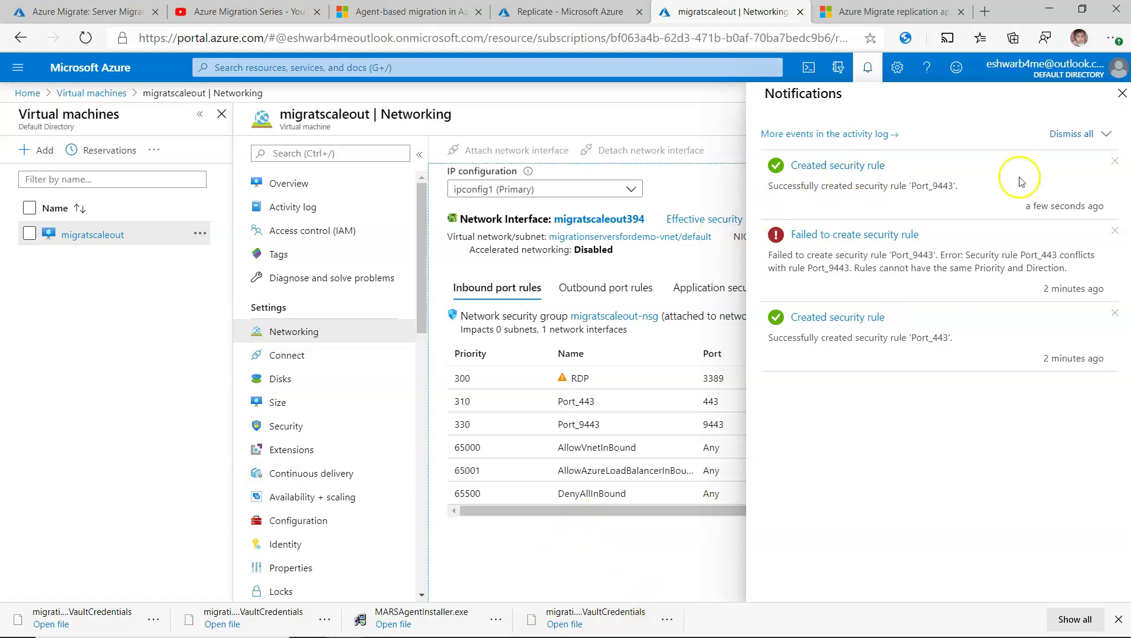
left_click(1122, 94)
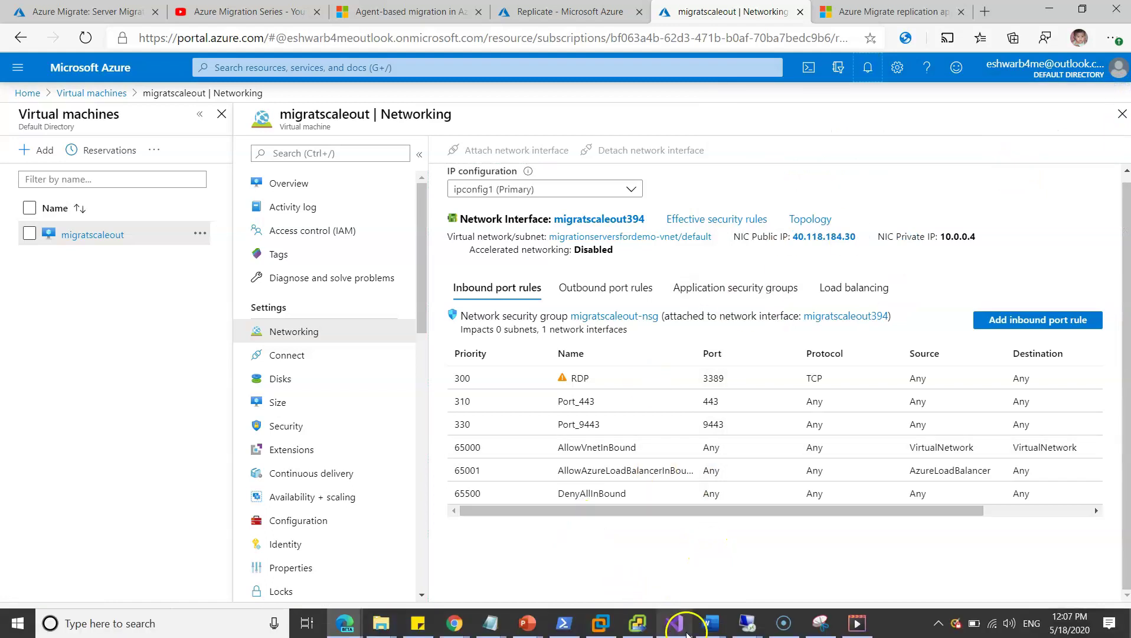
Step: Switch to the 52.66.247.109 Remote Desktop session and close the failed Unified Agent registration window
mouse_move(747, 626)
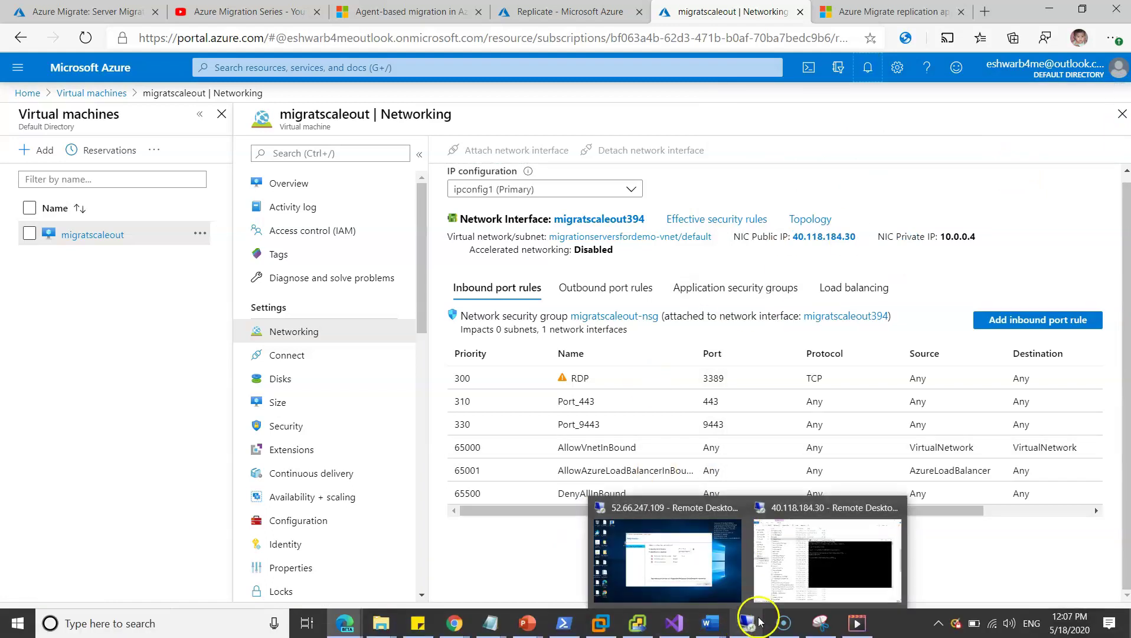
left_click(677, 559)
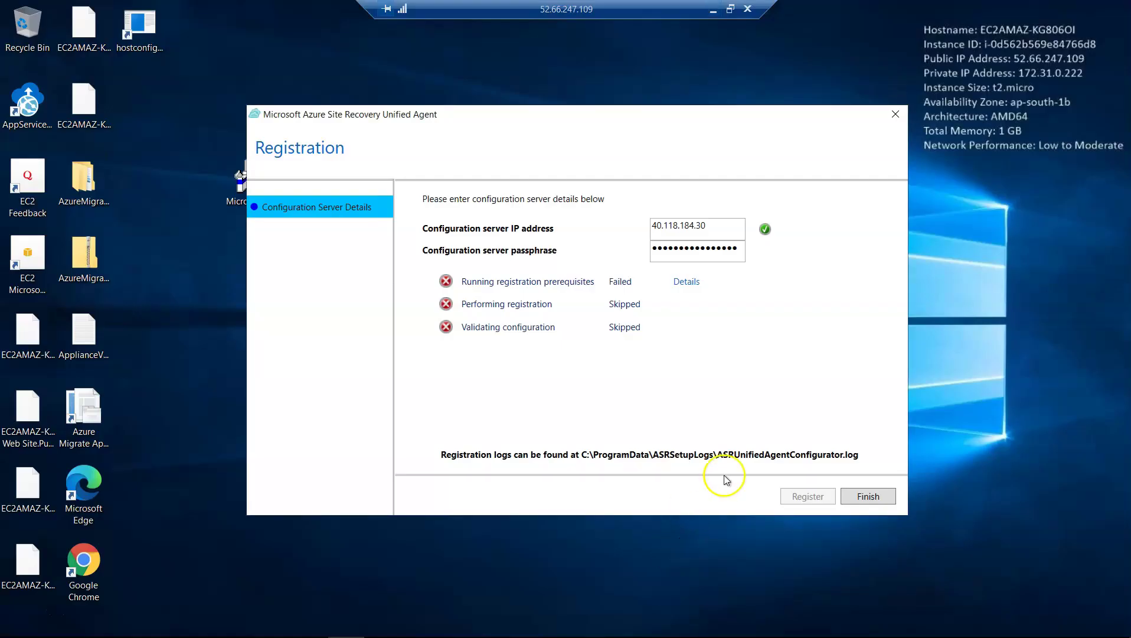
left_click(896, 114)
Step: Rerun the Azure Site Recovery Unified Agent installer, upgrade the mobility server, and proceed to its configuration
double_click(247, 199)
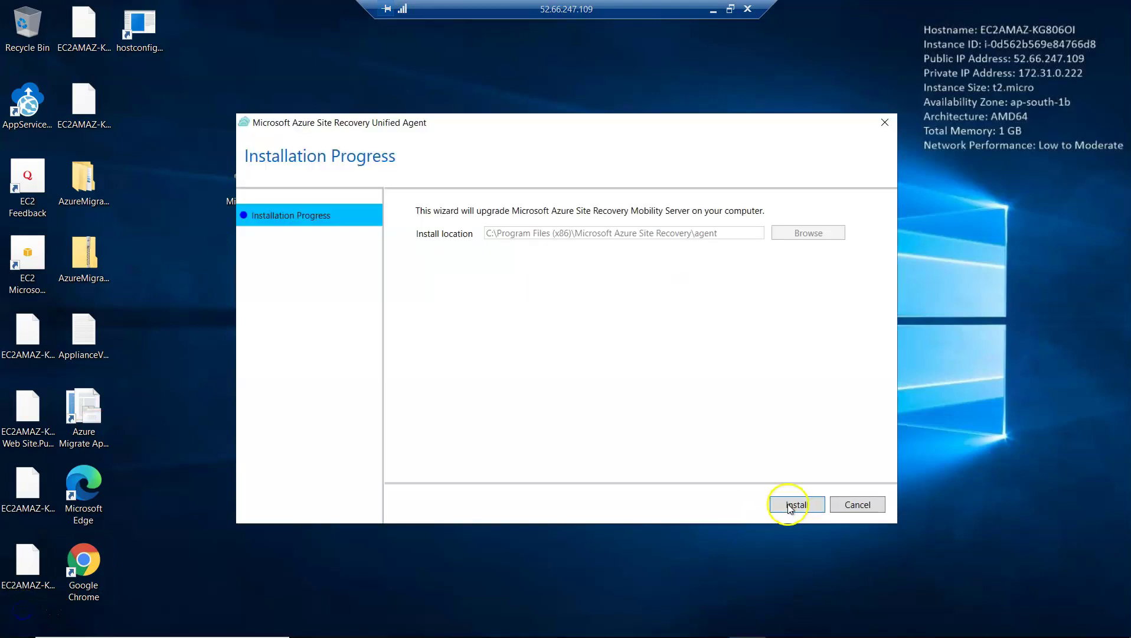
left_click(789, 506)
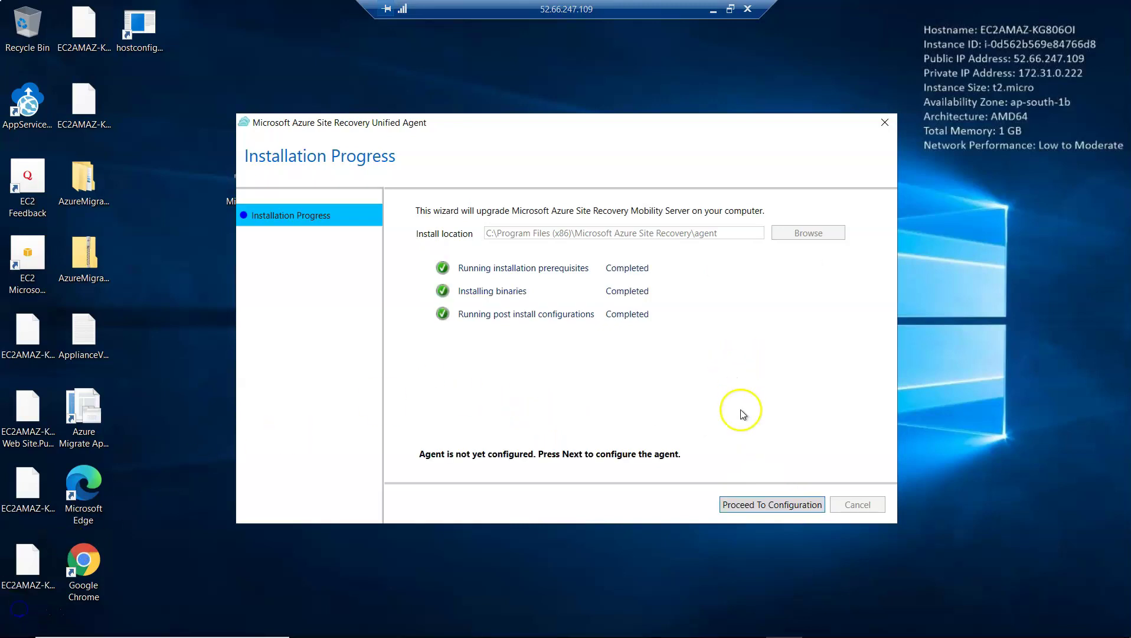
left_click(742, 507)
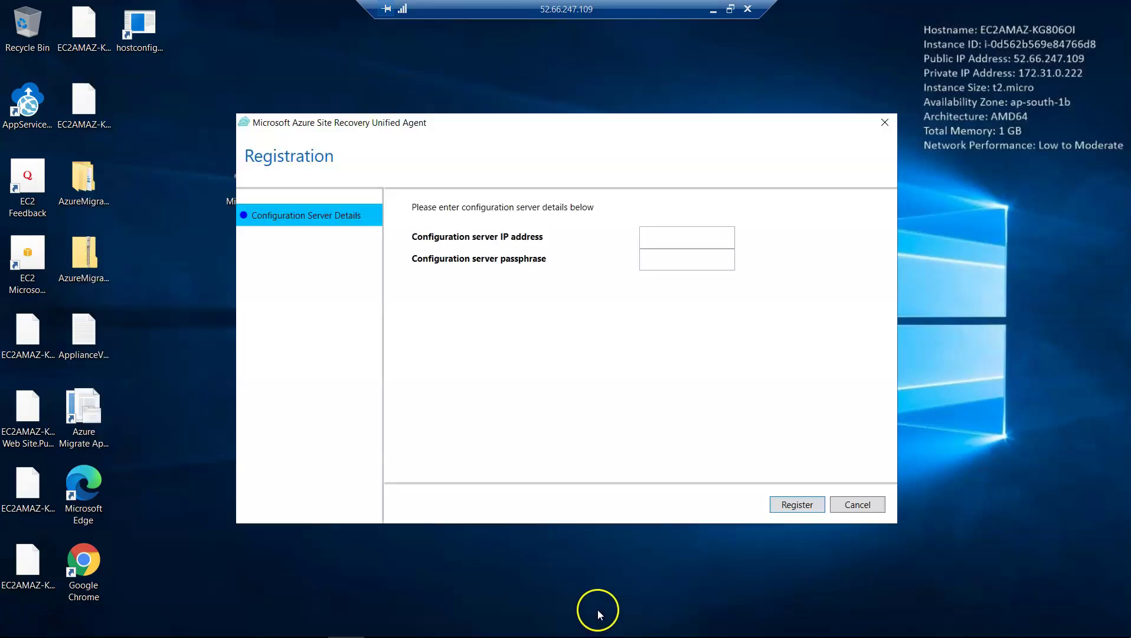
Step: Bring up the untitled Notepad notes and enter 40.118.184.30 as the configuration server IP address in the registration form
left_click(673, 240)
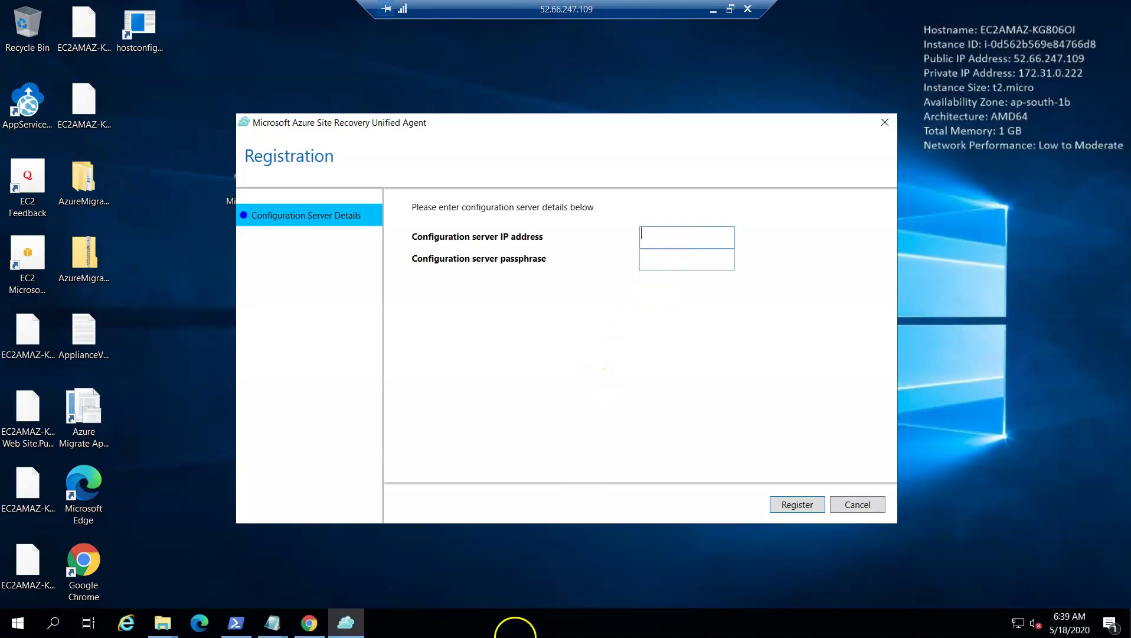
left_click(273, 623)
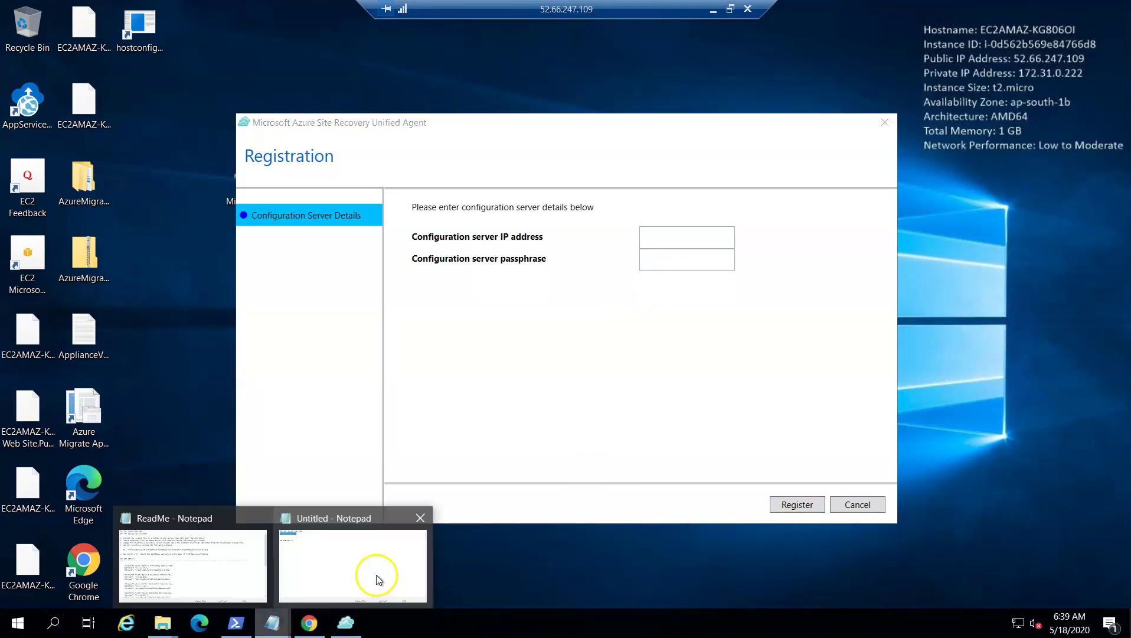
left_click(376, 574)
left_click(486, 128)
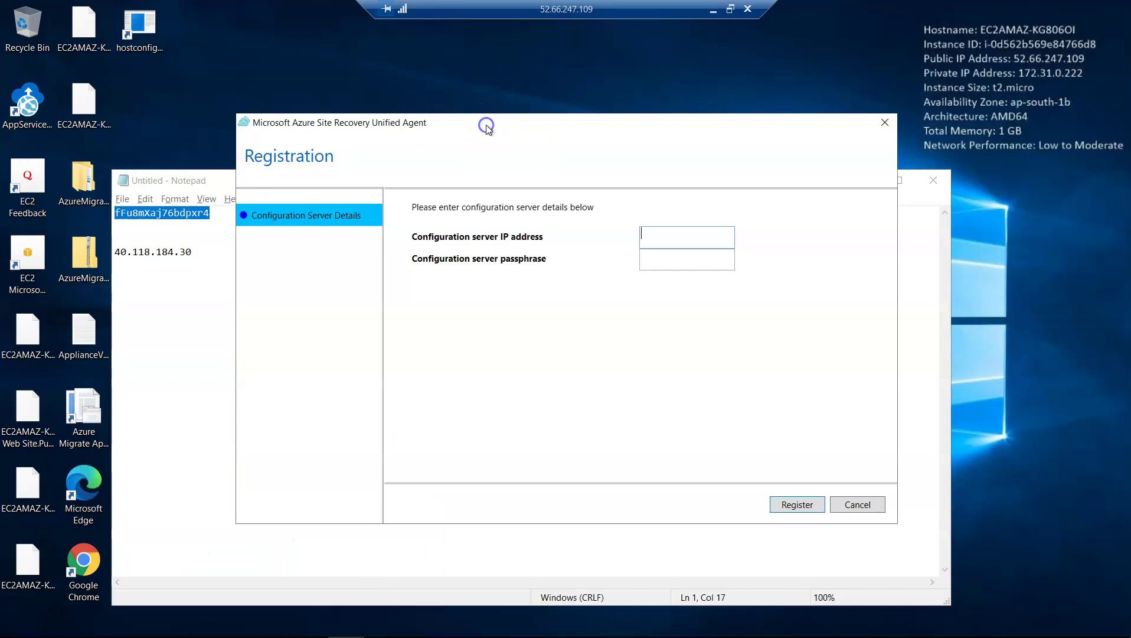
type("40")
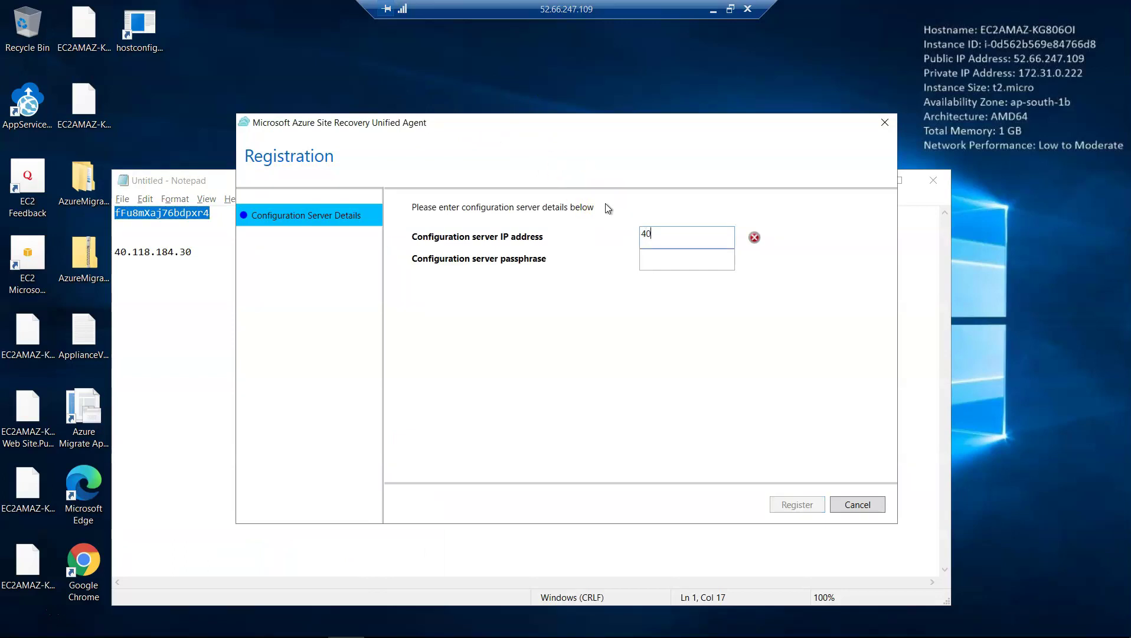
type(".118.184.30")
Step: Paste the configuration server passphrase from the notes, register the agent, and finish the wizard
double_click(161, 216)
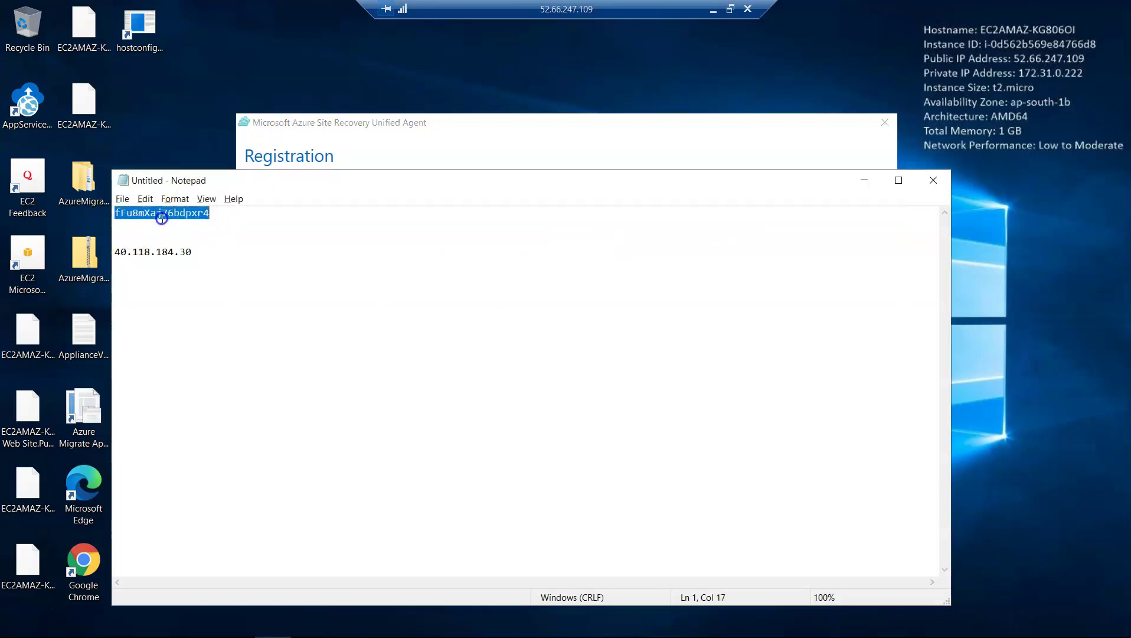
left_click(340, 120)
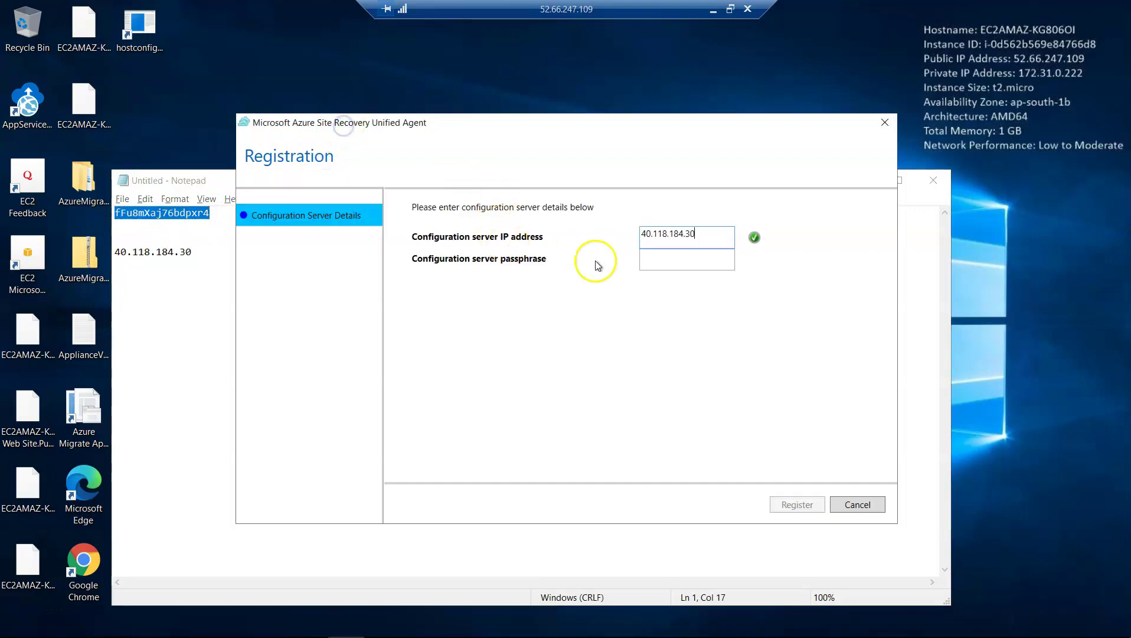
right_click(648, 260)
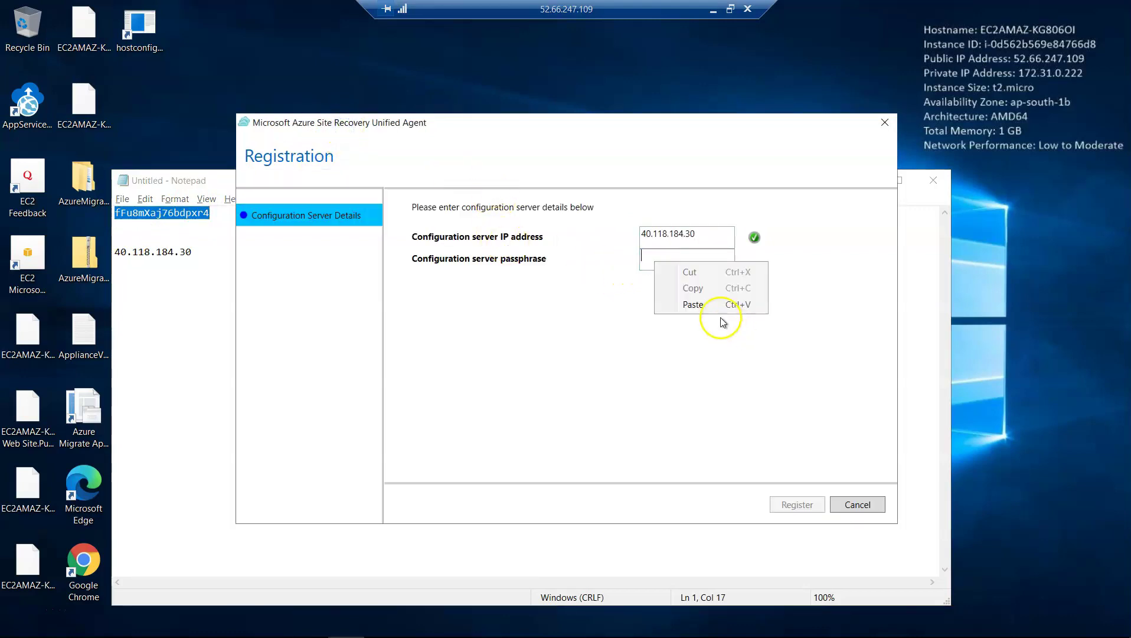
left_click(714, 304)
left_click(803, 503)
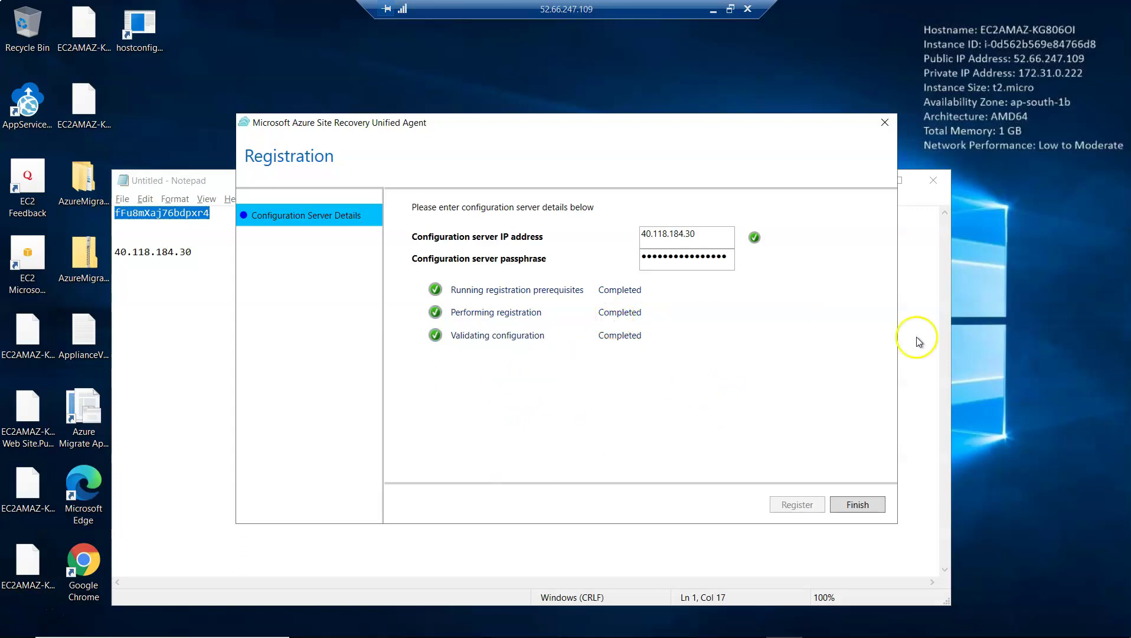
left_click(857, 508)
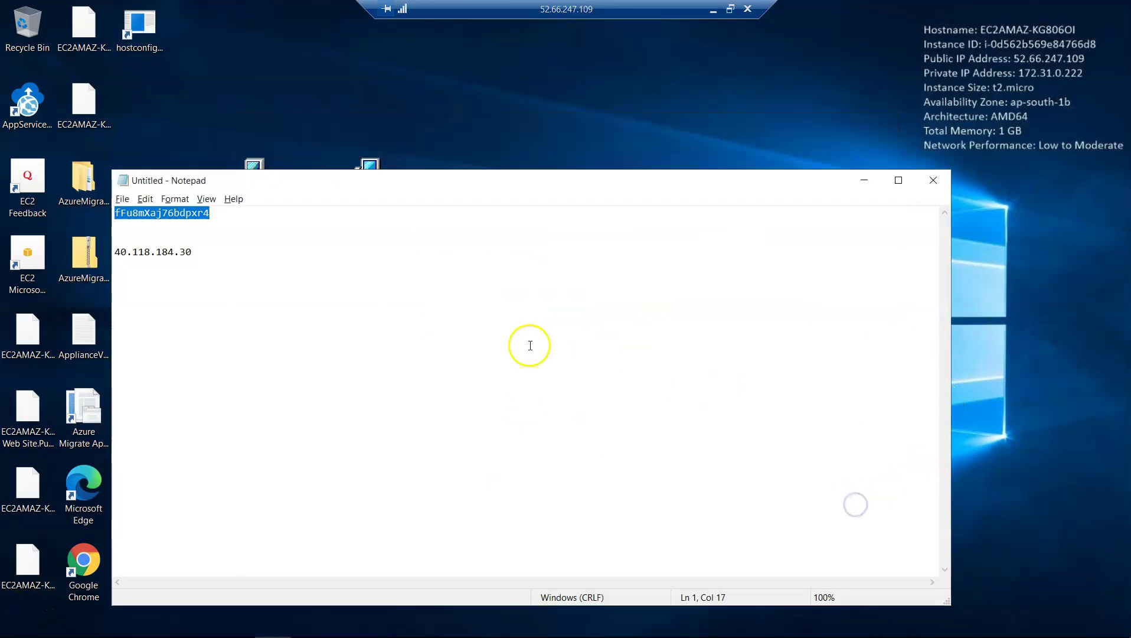
Step: Switch from the Remote Desktop session to the Azure portal and start a new replication from Azure Migrate: Server Migration
mouse_move(23, 631)
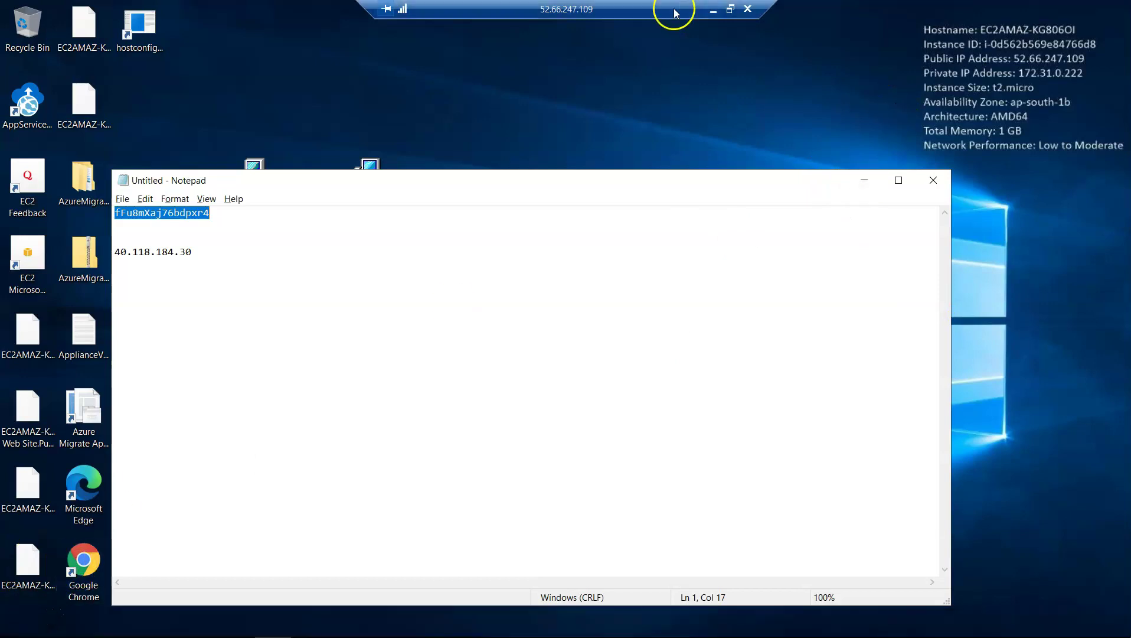
left_click(713, 11)
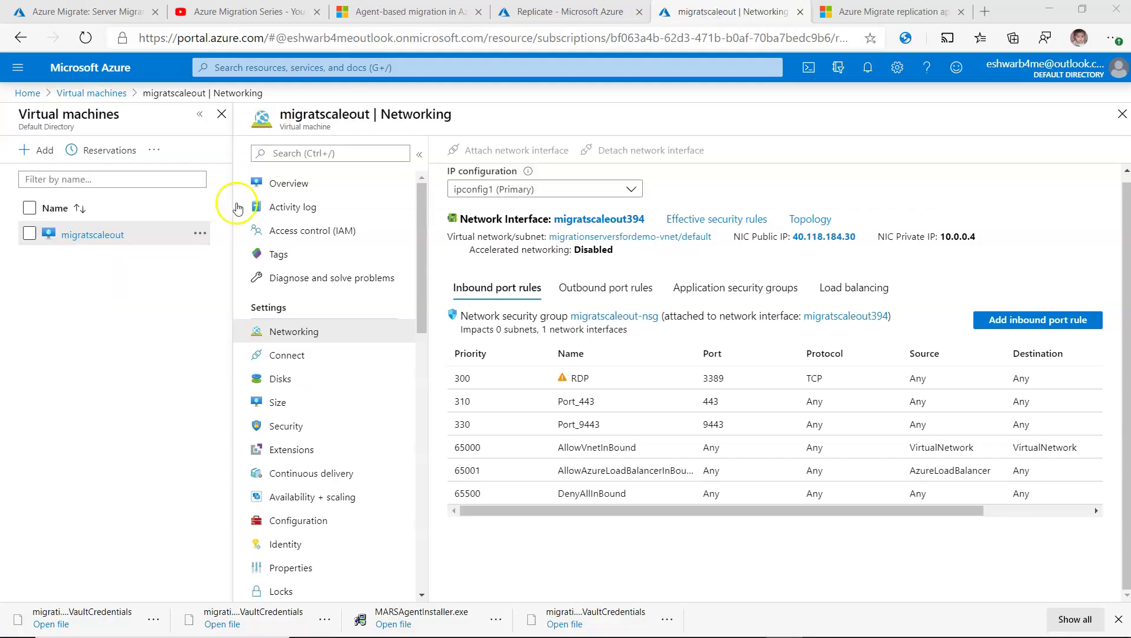
left_click(83, 12)
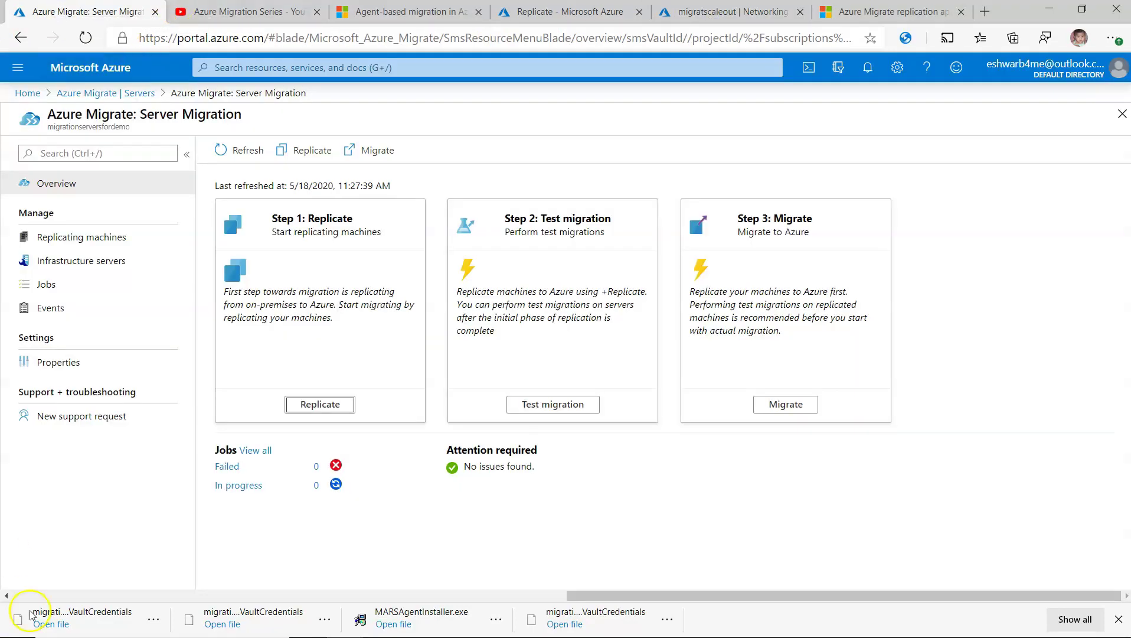
left_click(318, 406)
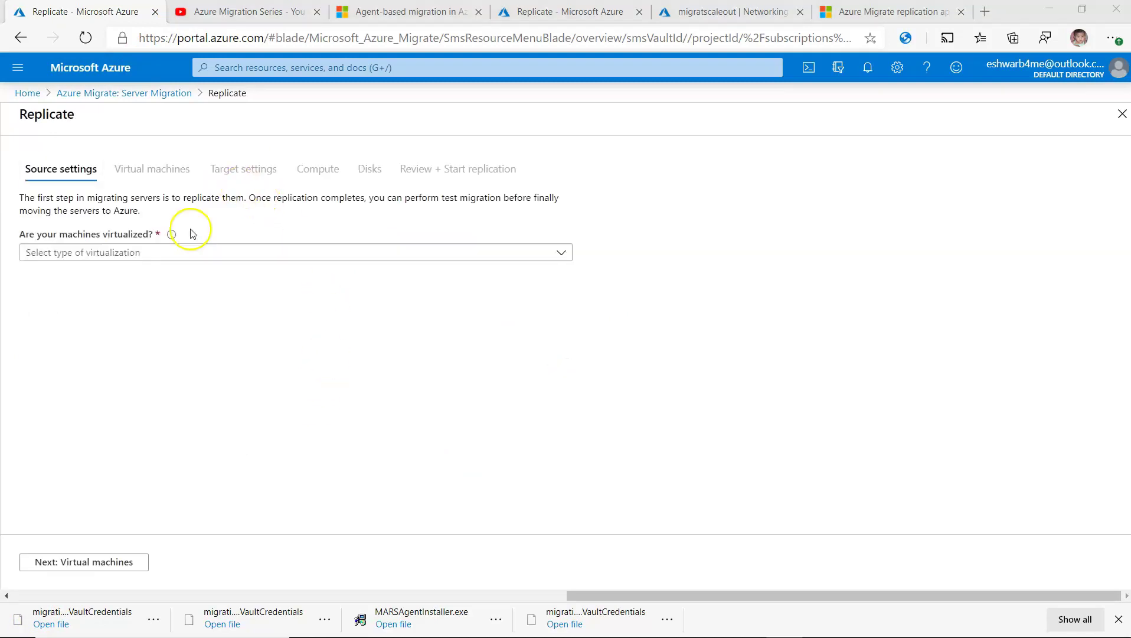
Step: Set the source to Not virtualized / Other with the migratscaleout replication appliance and process server, and continue to the virtual machines
left_click(161, 252)
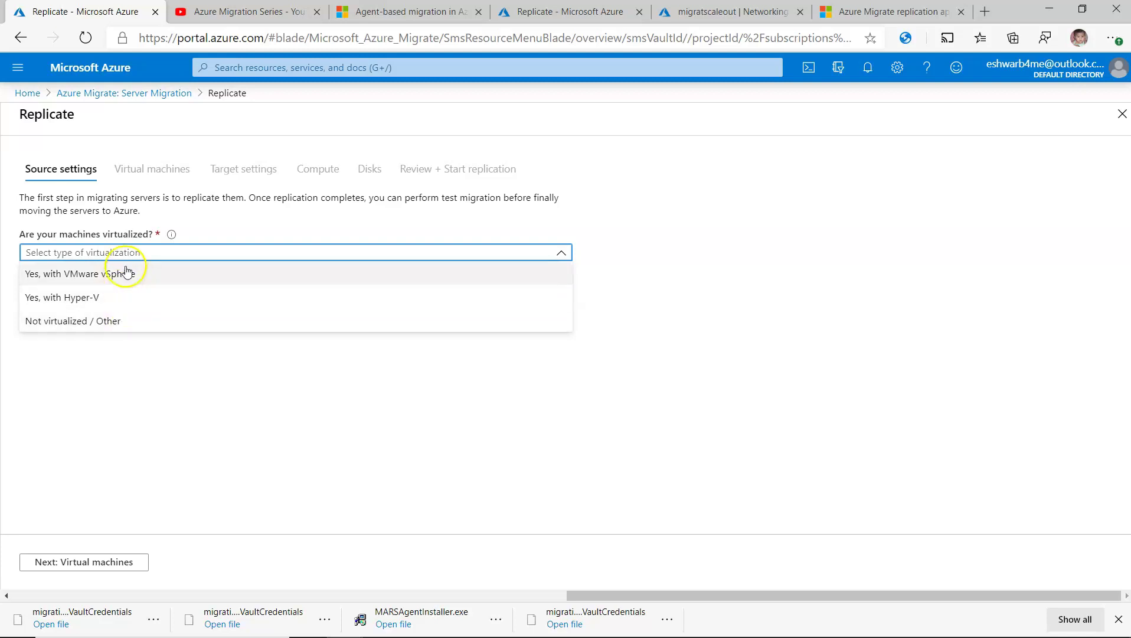
left_click(145, 325)
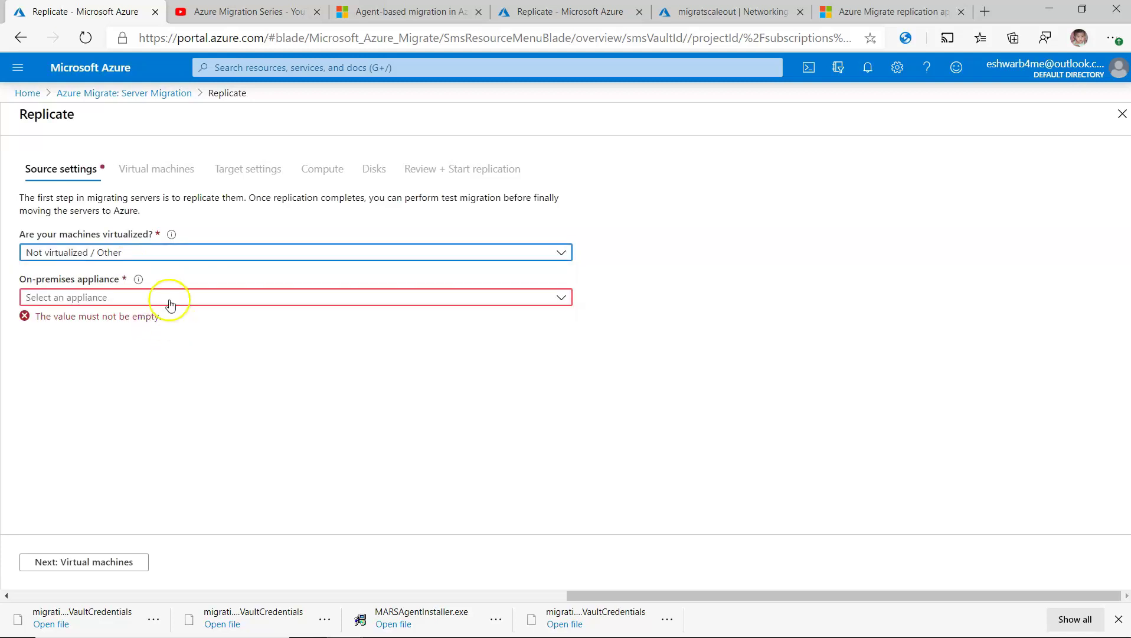
left_click(169, 297)
left_click(102, 320)
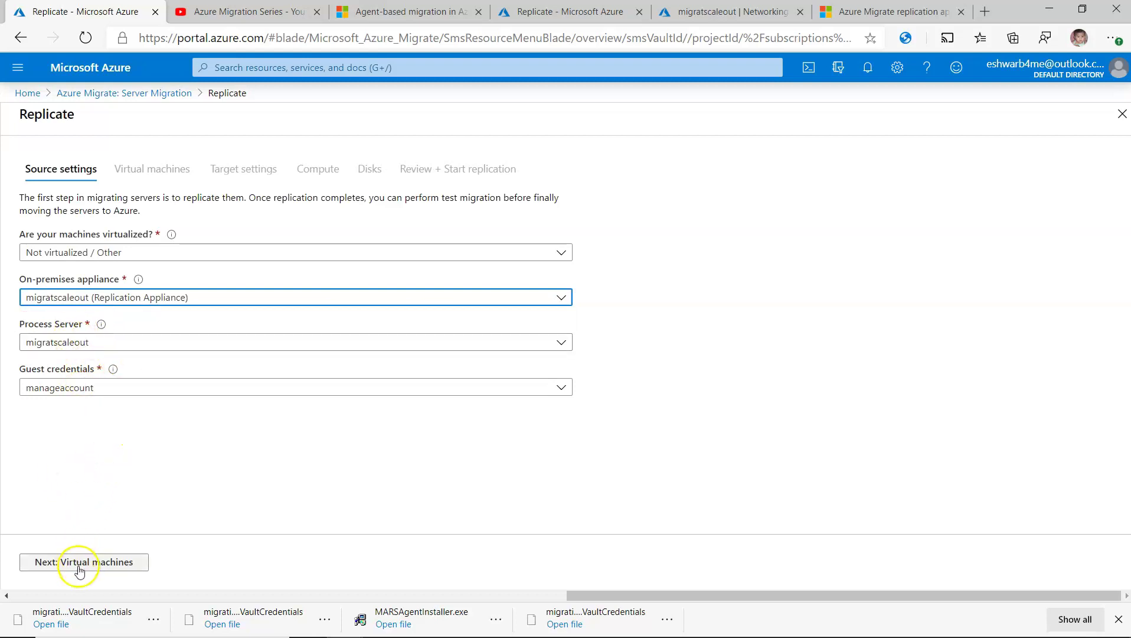
left_click(82, 341)
left_click(85, 470)
left_click(72, 565)
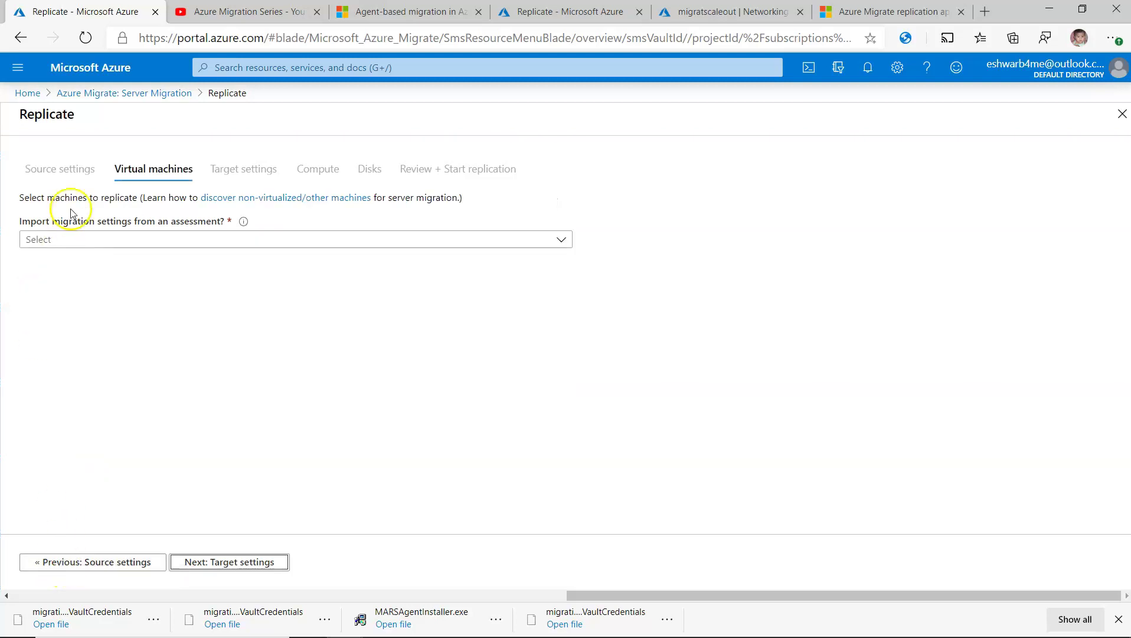
Step: Choose to specify the migration settings manually, select machine EC2AMAZ-KG806OI for replication, and continue to the target settings
left_click(121, 236)
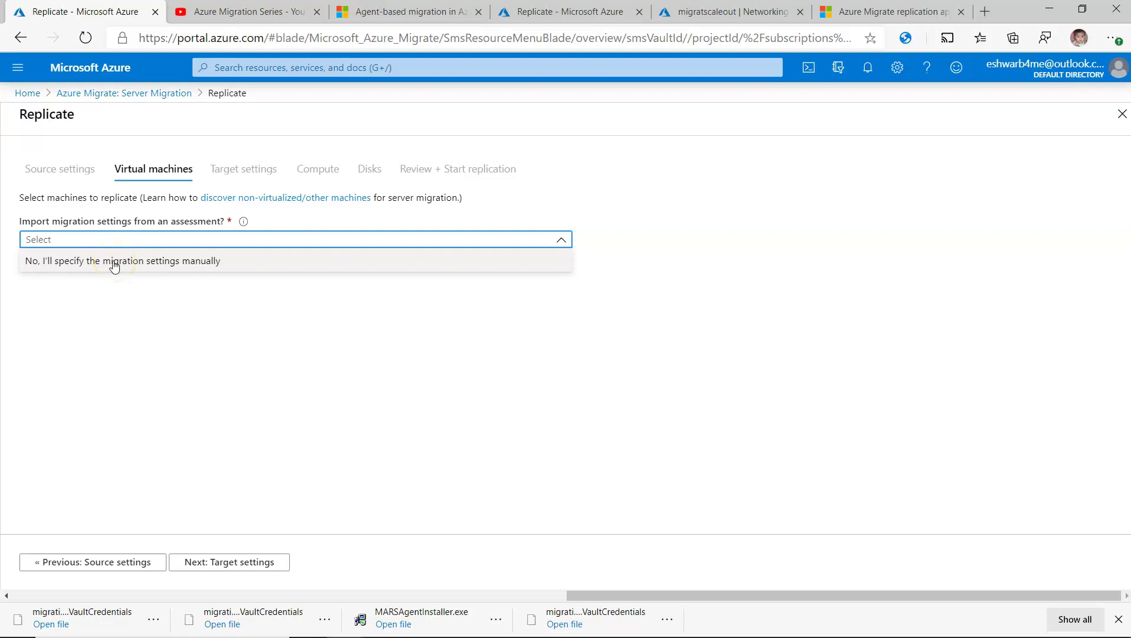
left_click(114, 263)
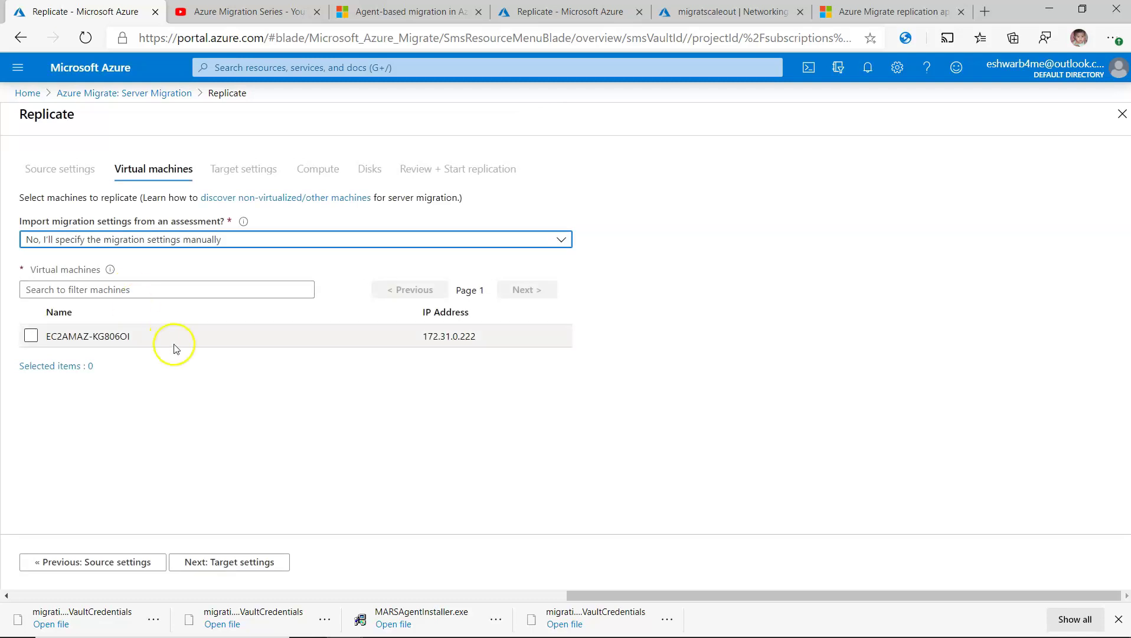
left_click(30, 337)
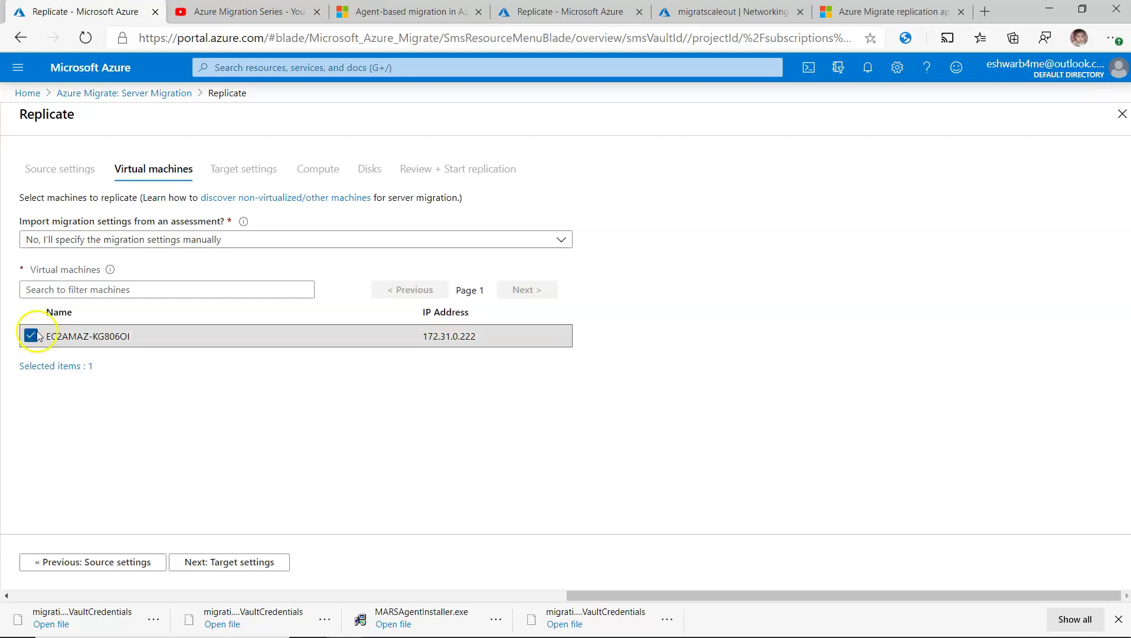
left_click(228, 568)
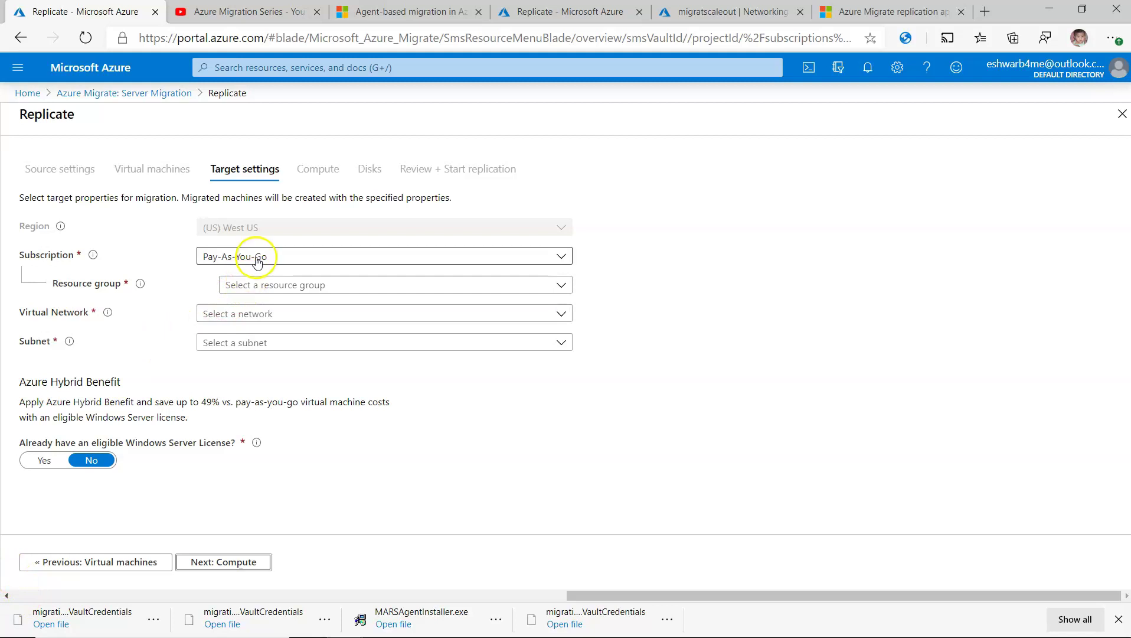
Step: Set the target resource group to NetworkWatcherRG, the network to migrationserversfordemo-vnet and the subnet to default, and continue to the compute settings
left_click(265, 286)
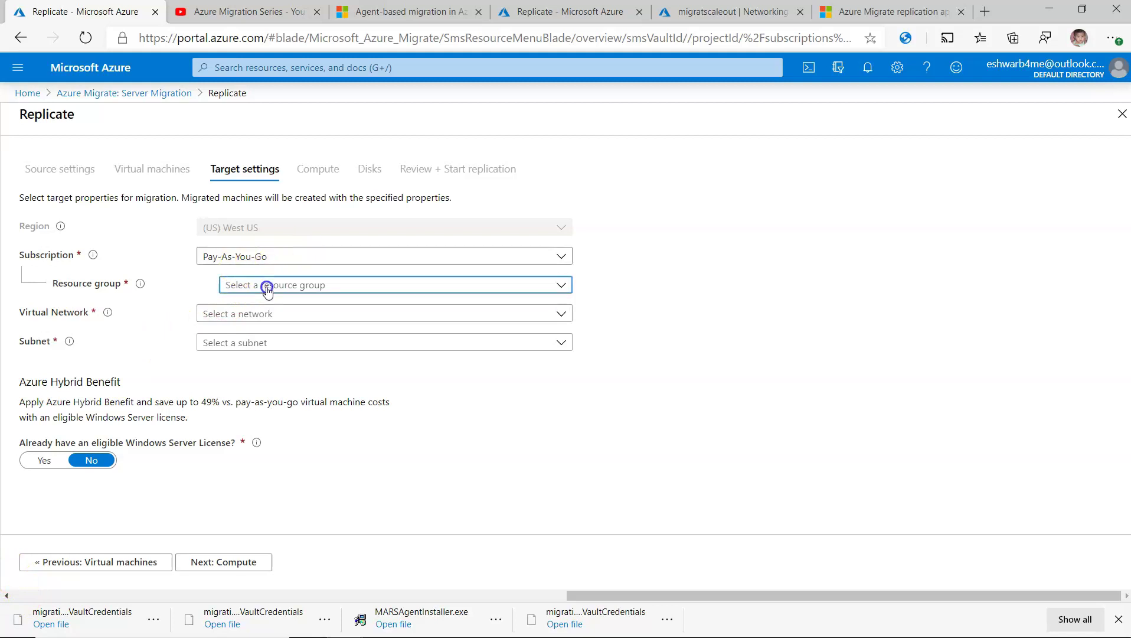
left_click(266, 341)
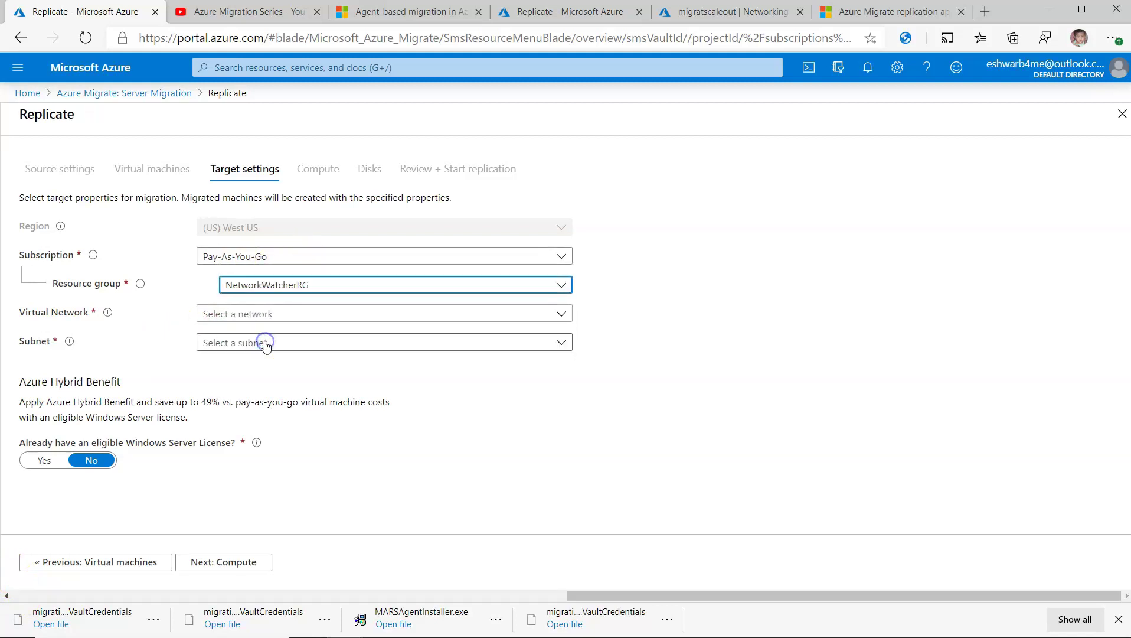
left_click(272, 285)
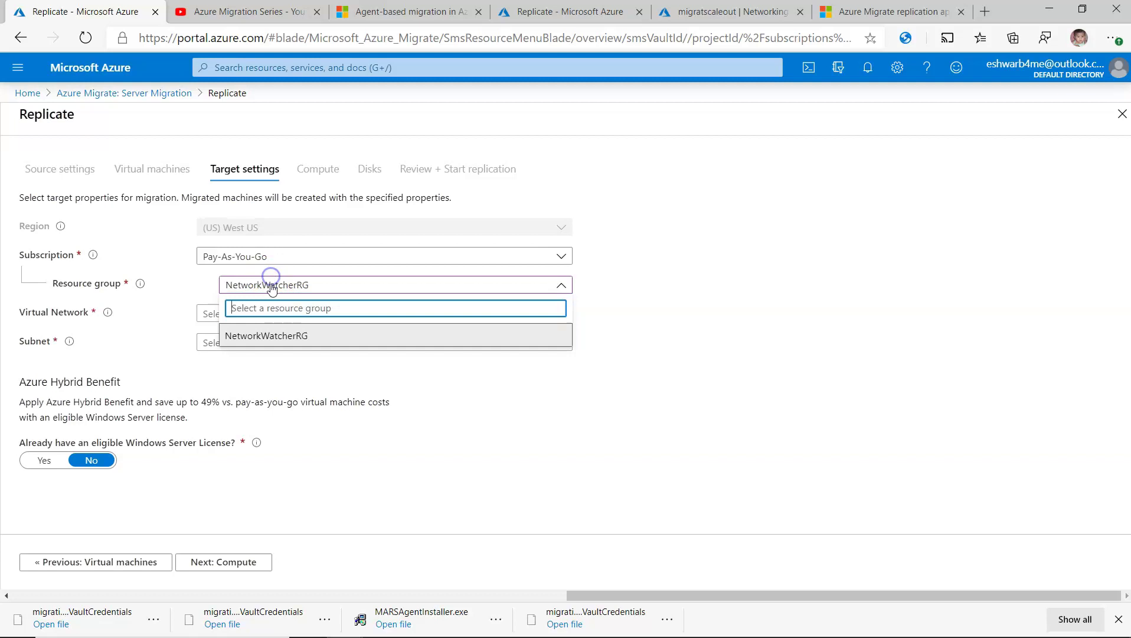
left_click(273, 336)
left_click(260, 315)
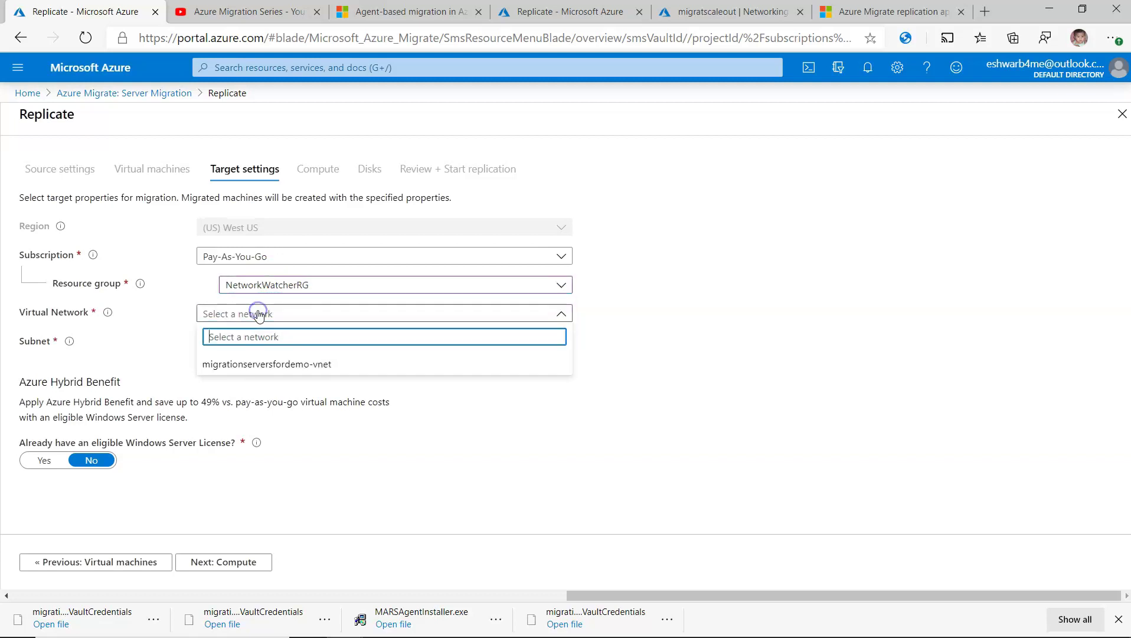
left_click(252, 365)
left_click(262, 343)
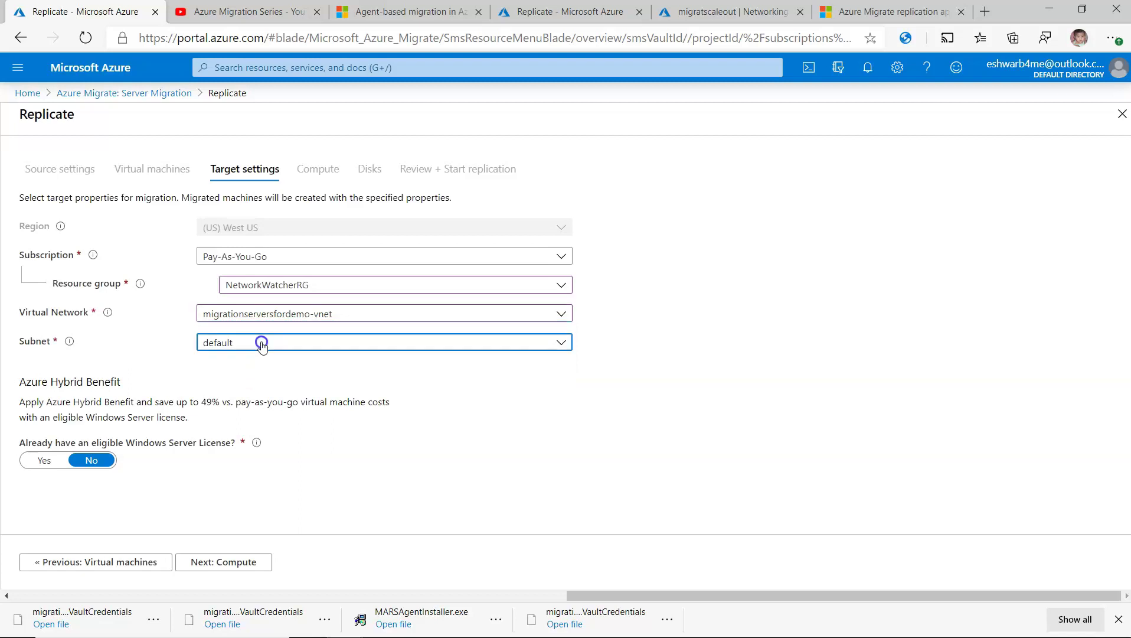
left_click(229, 394)
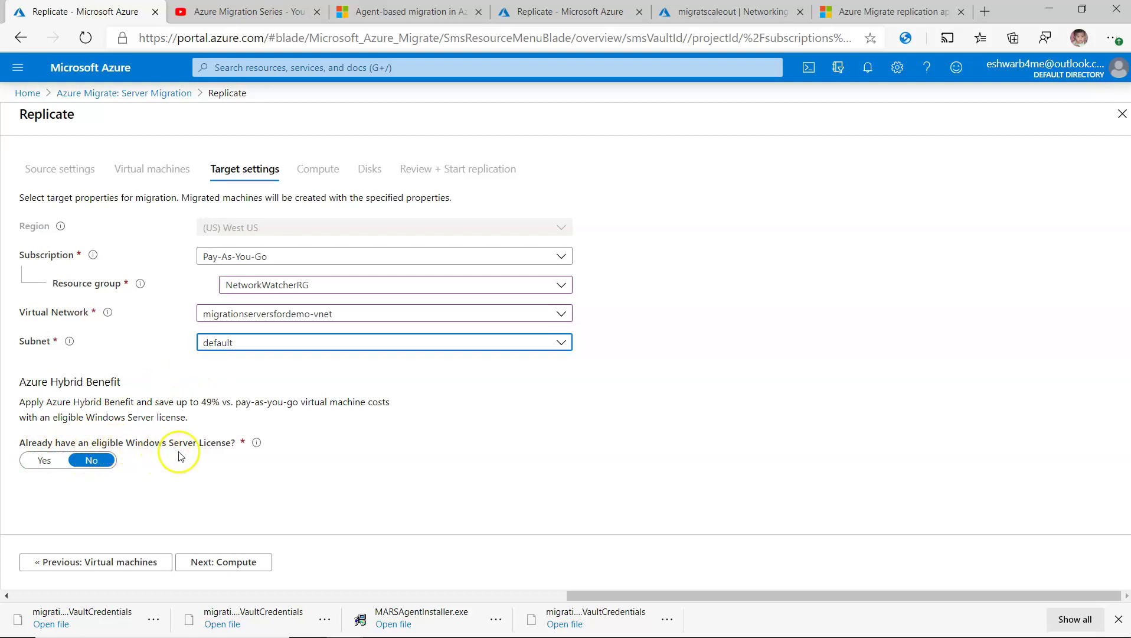
left_click(247, 556)
left_click(248, 558)
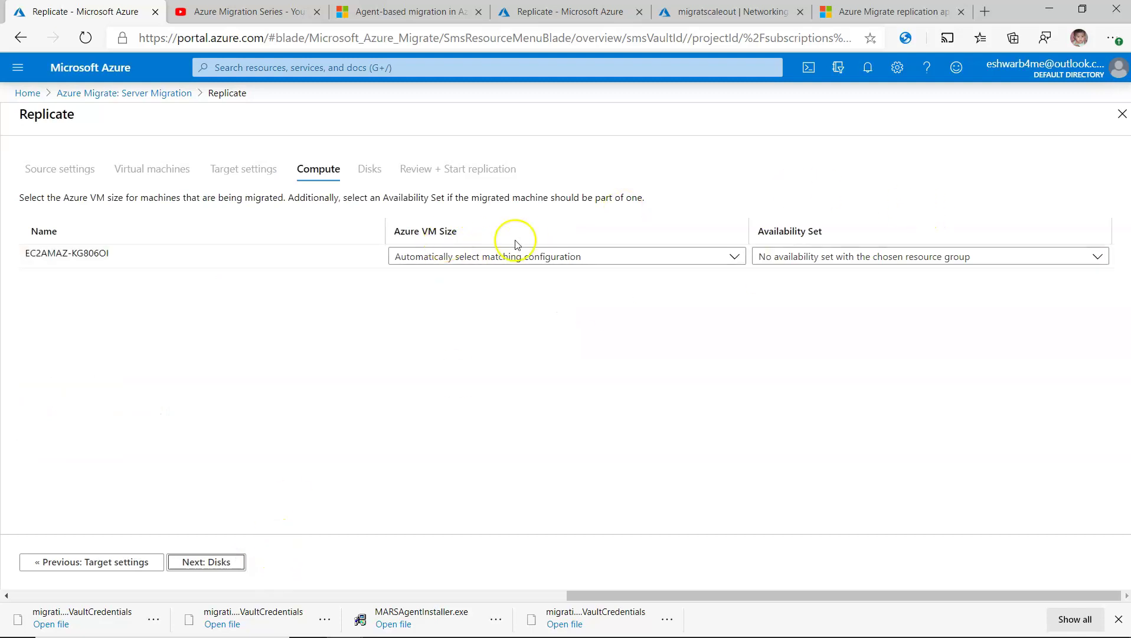
Step: Set the Azure VM size to Standard_B1s (1 Cores, 1 GB RAM) without an availability set, and continue to the disks
left_click(495, 261)
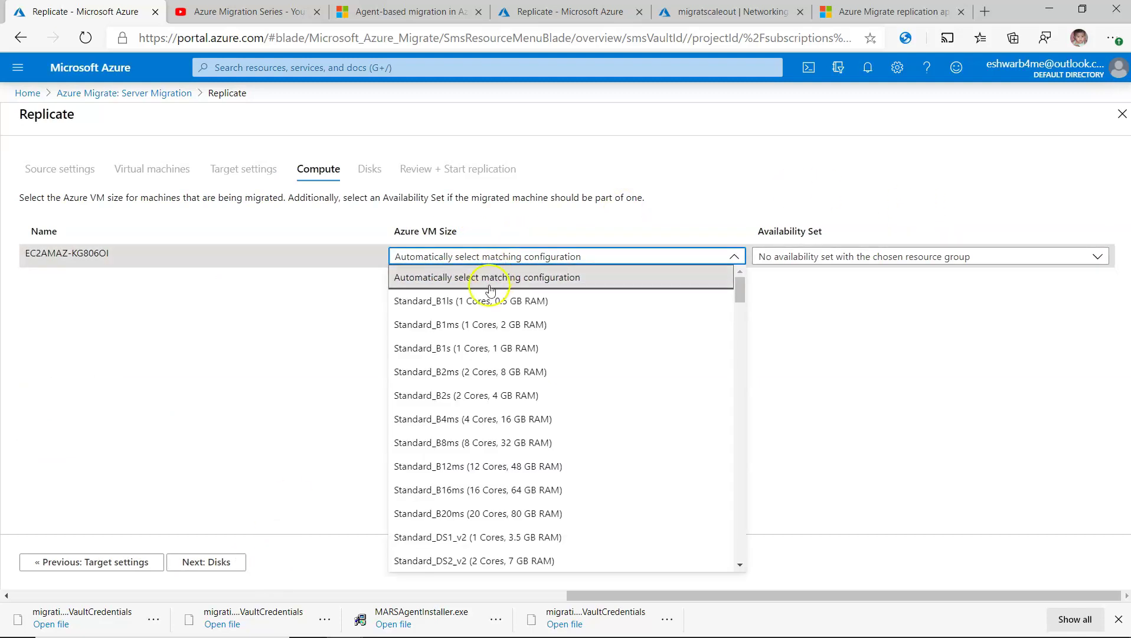
left_click(484, 308)
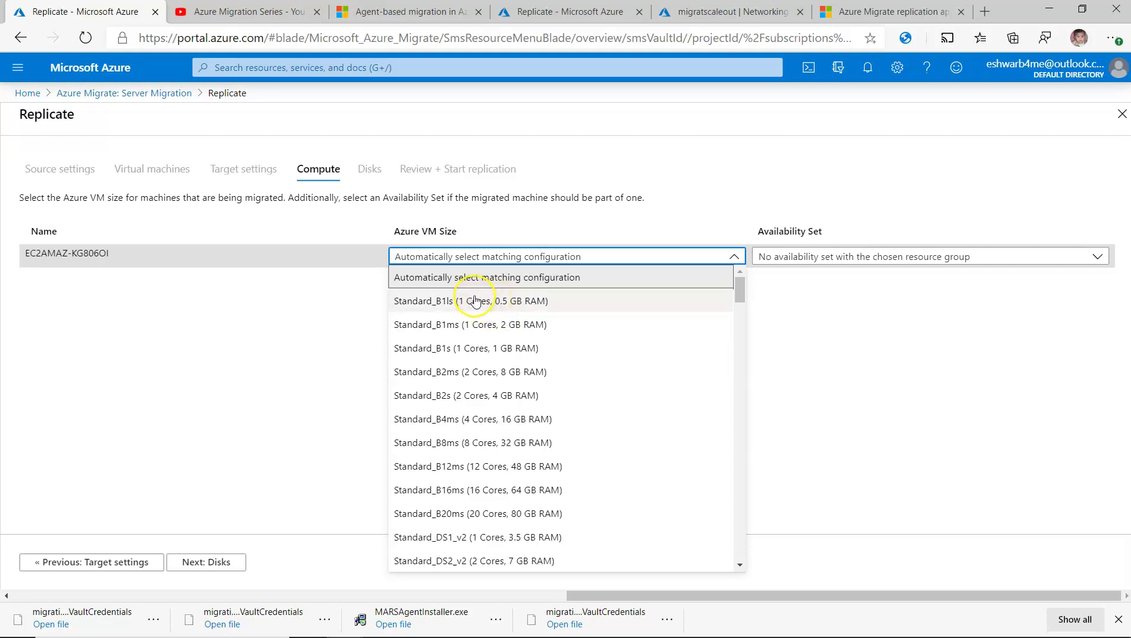
left_click(463, 352)
left_click(868, 256)
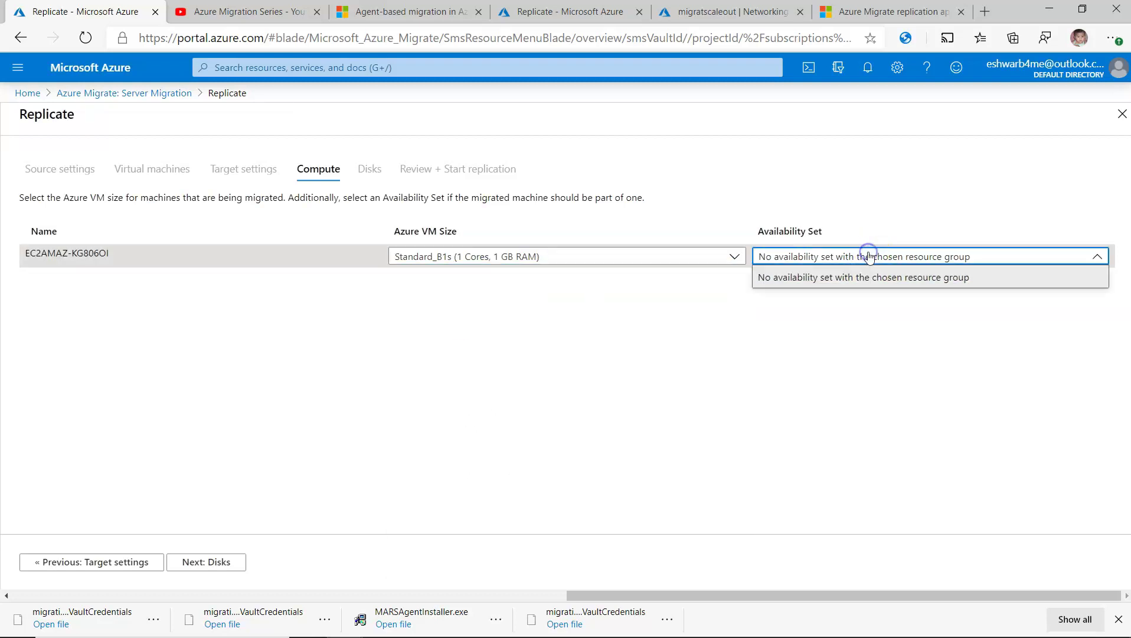
left_click(841, 277)
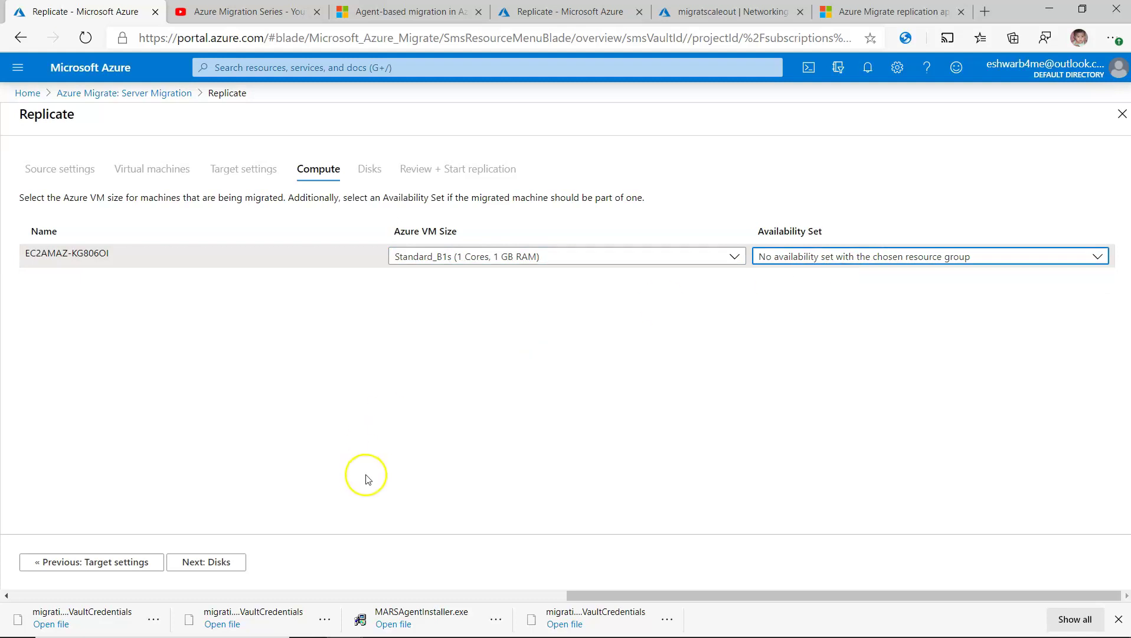
left_click(224, 562)
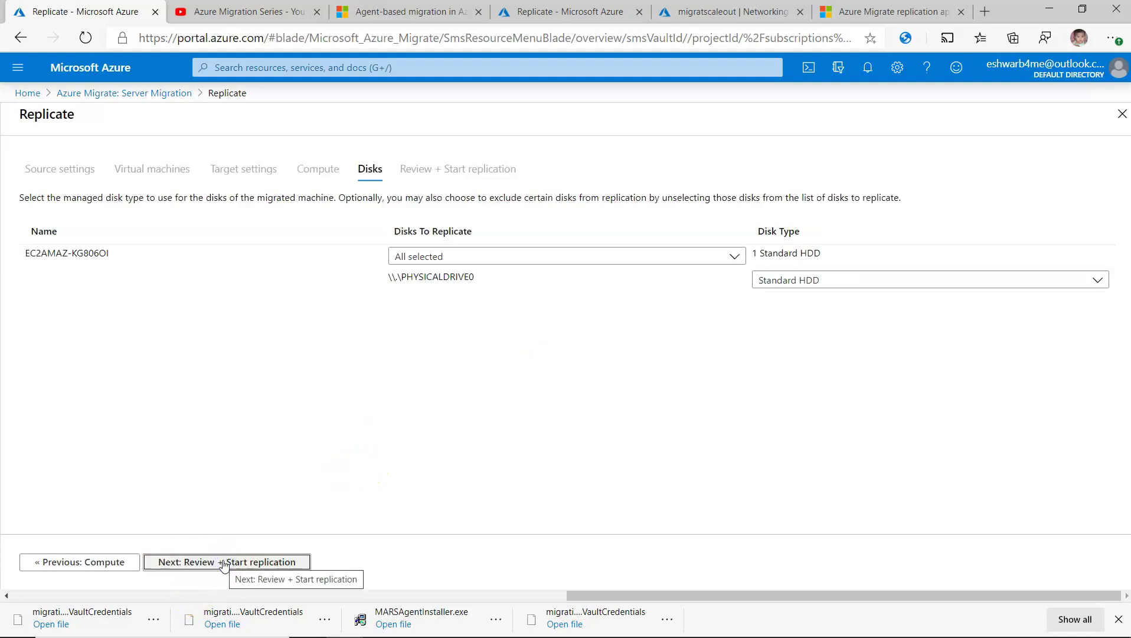
Step: Keep the OS disk \\.\PHYSICALDRIVE0 selected with the Standard HDD disk type and start the replication from the review
left_click(584, 256)
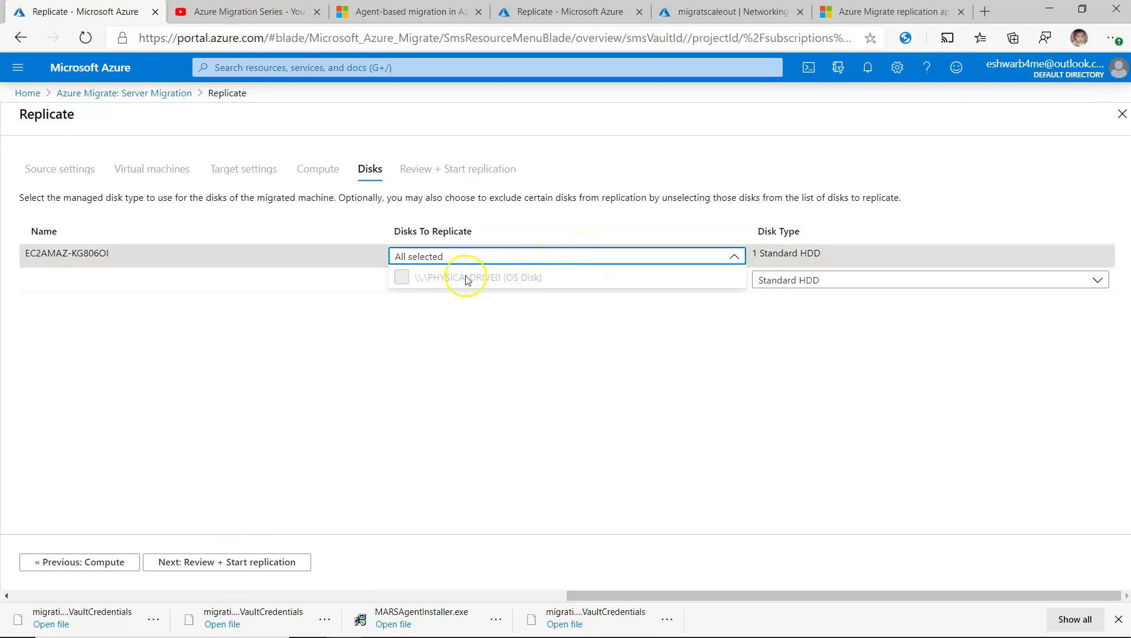
left_click(407, 276)
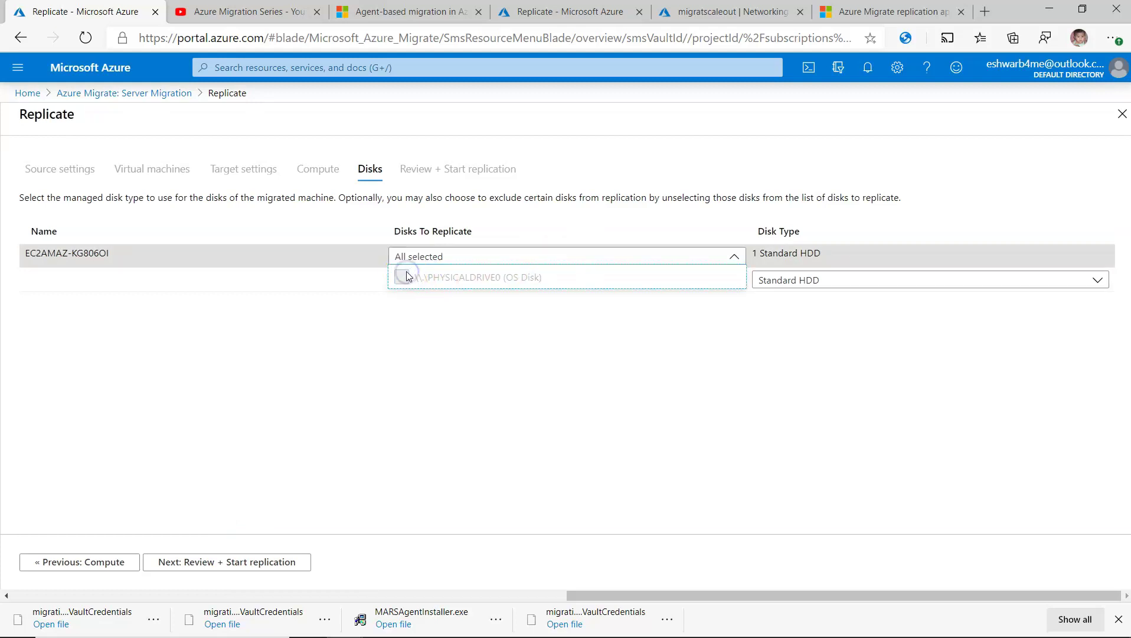
left_click(813, 279)
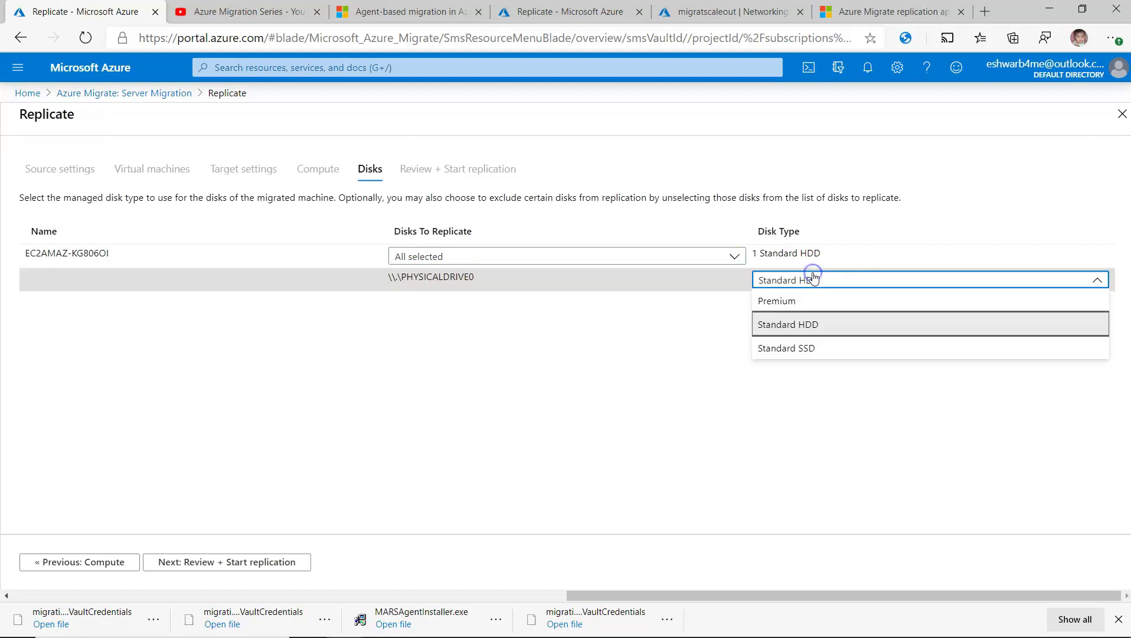
left_click(761, 323)
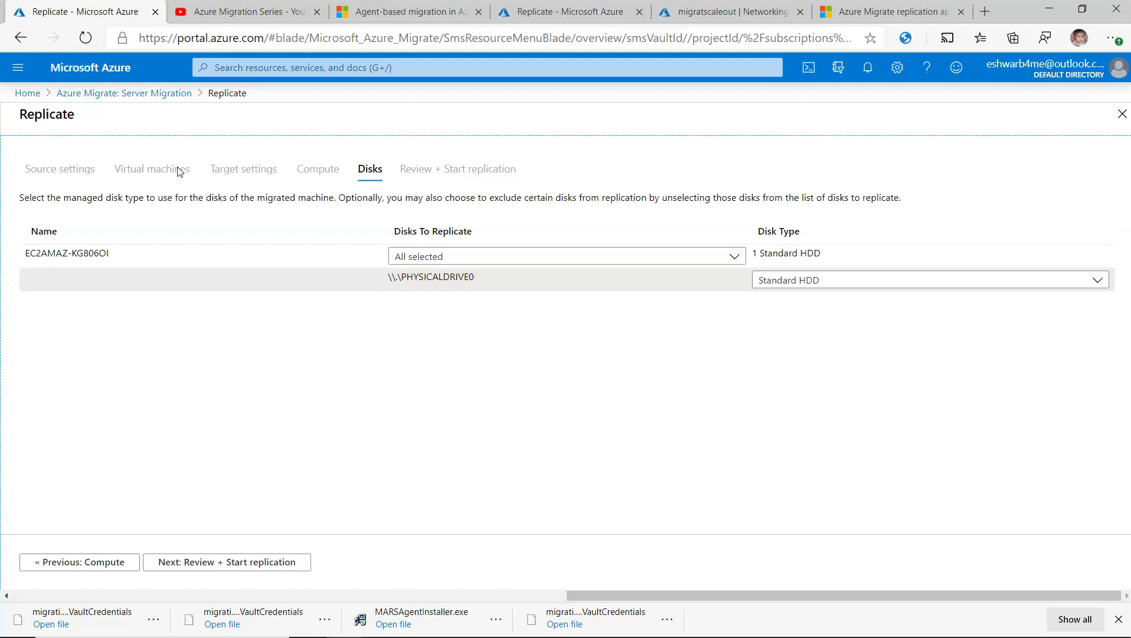
left_click(266, 565)
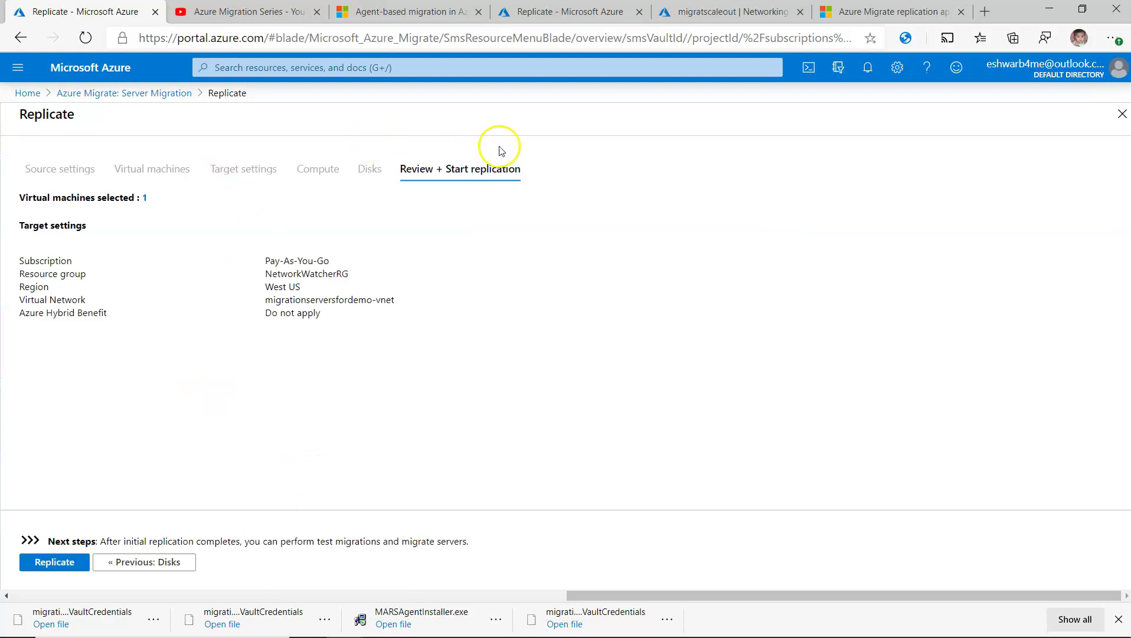
left_click(61, 563)
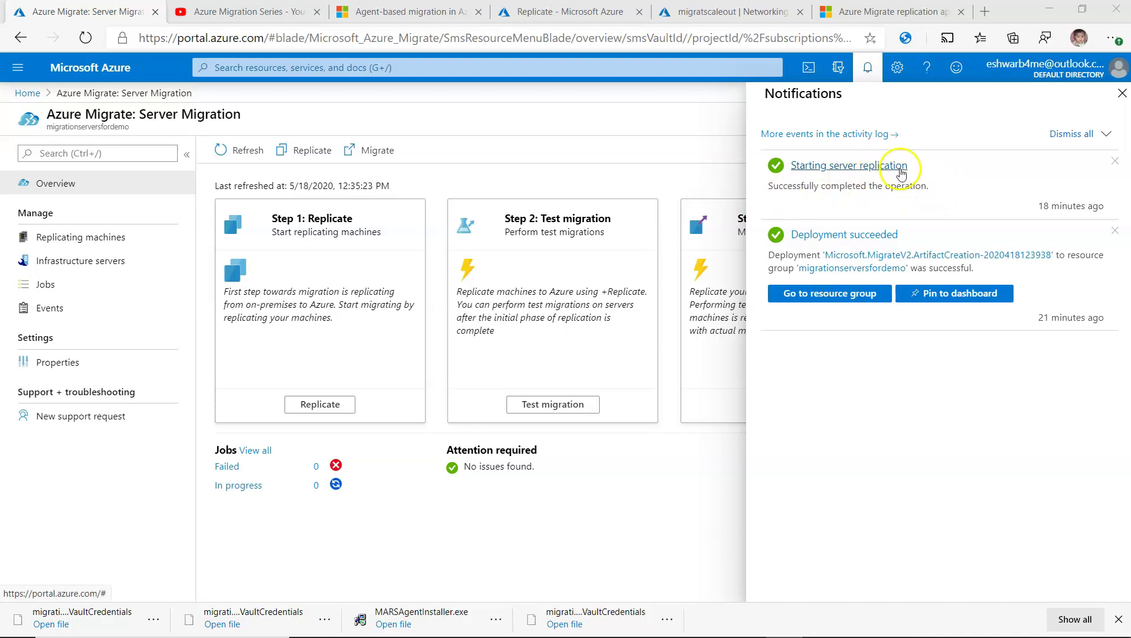
Step: Close the notifications and open the Server Migration overview in a new browser tab to check the replicating machine's health
left_click(510, 176)
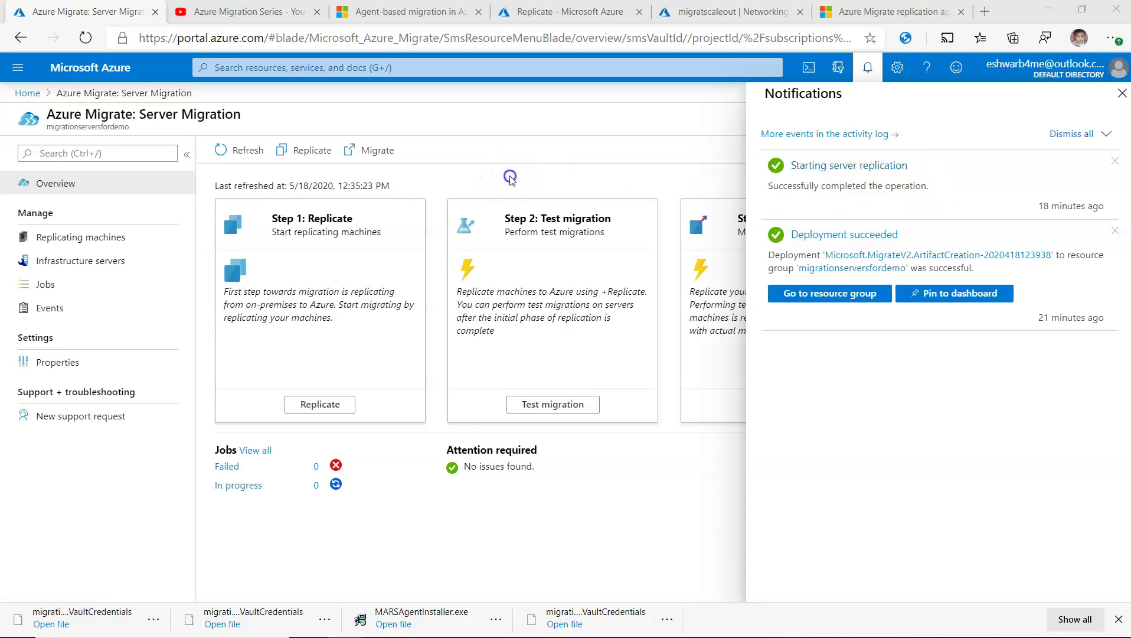
left_click(1122, 92)
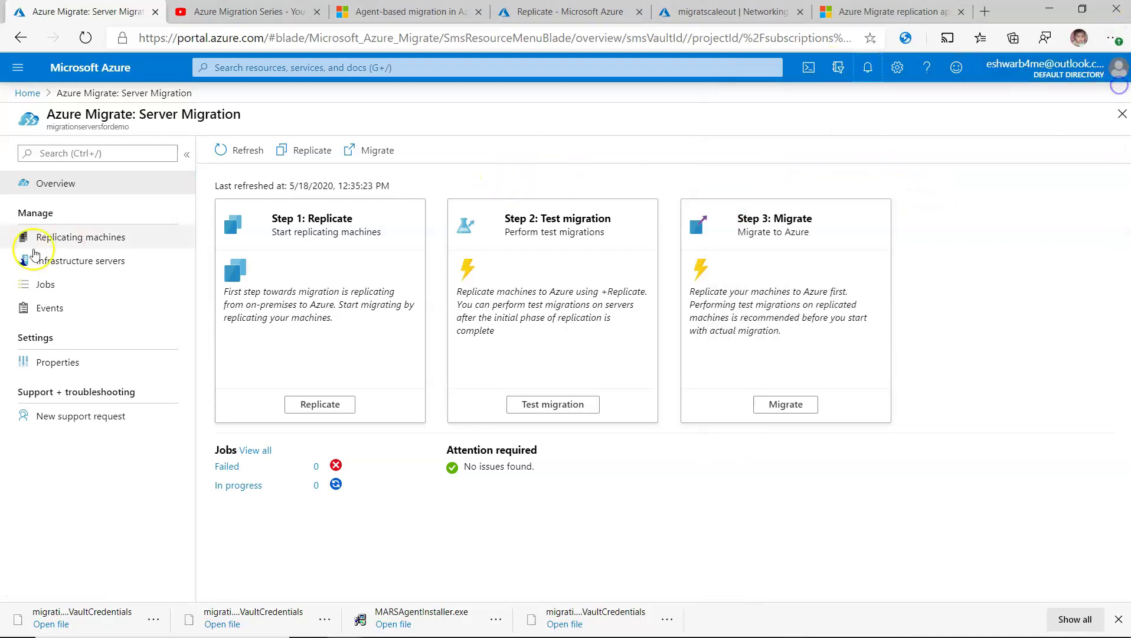
right_click(101, 93)
left_click(124, 108)
left_click(222, 12)
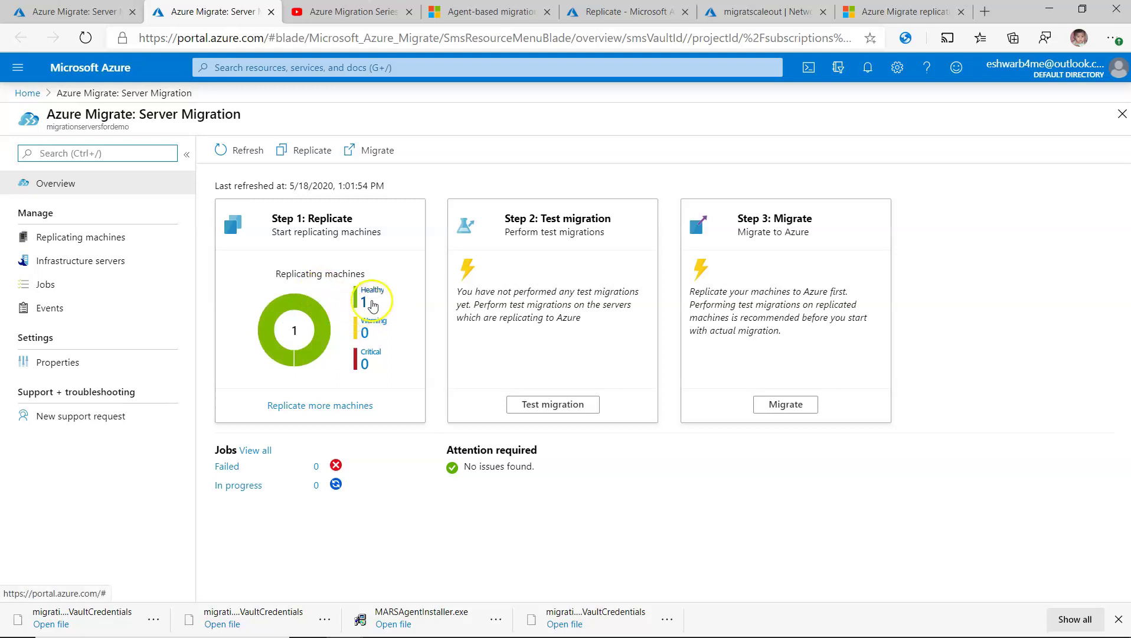
Step: Open the replicating servers list from the Azure Migrate servers page and check the synchronization status of EC2AMAZ-KG806OI
left_click(30, 95)
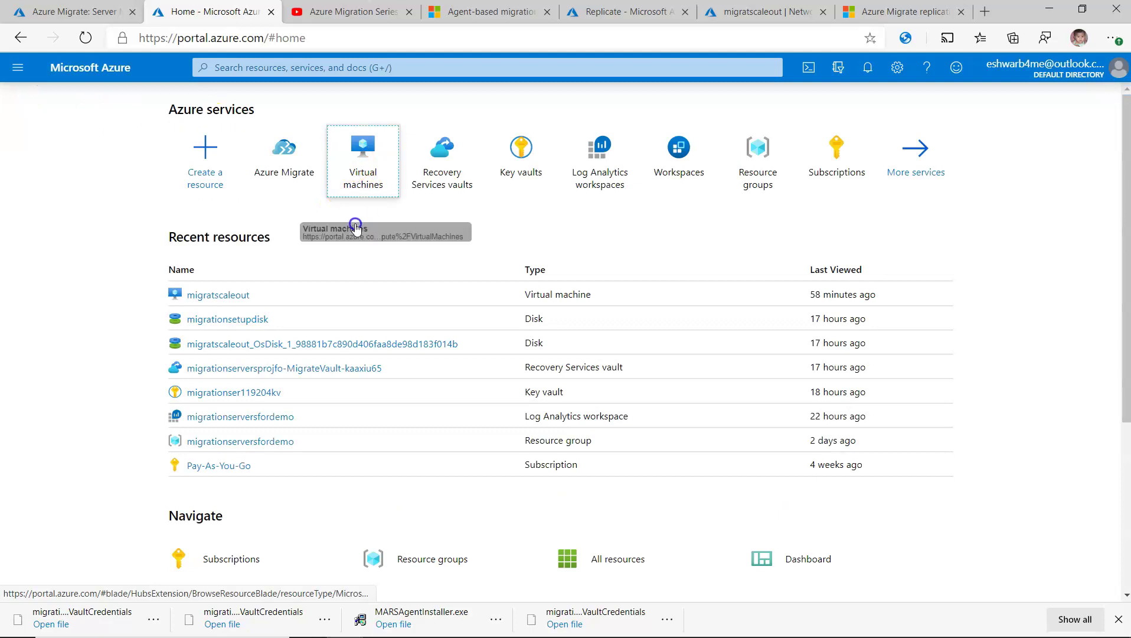
left_click(283, 173)
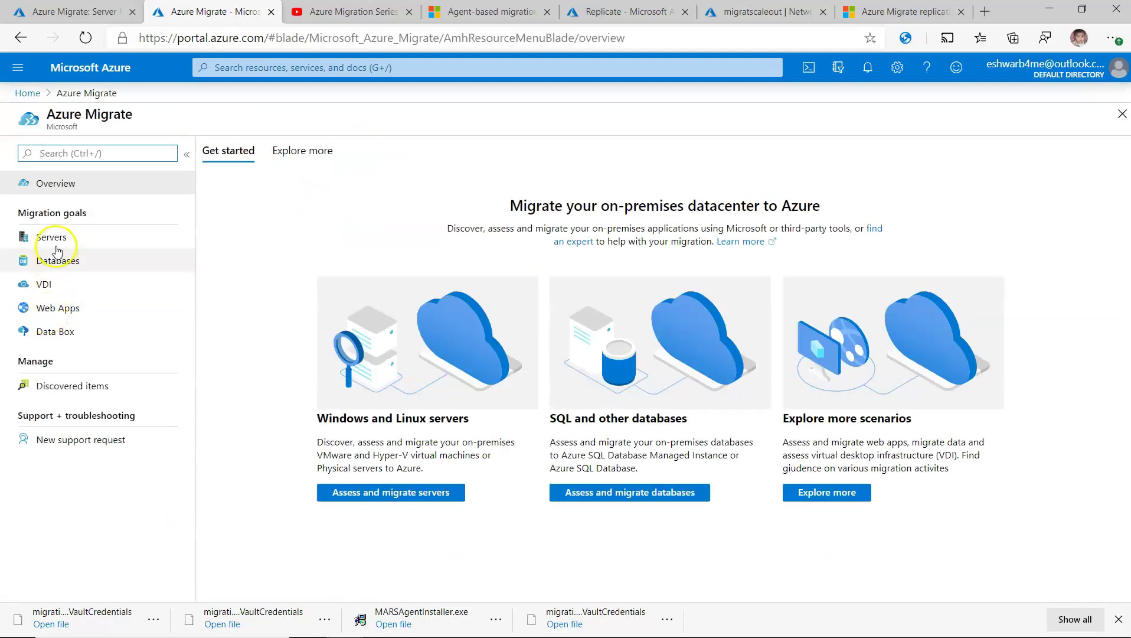
left_click(56, 238)
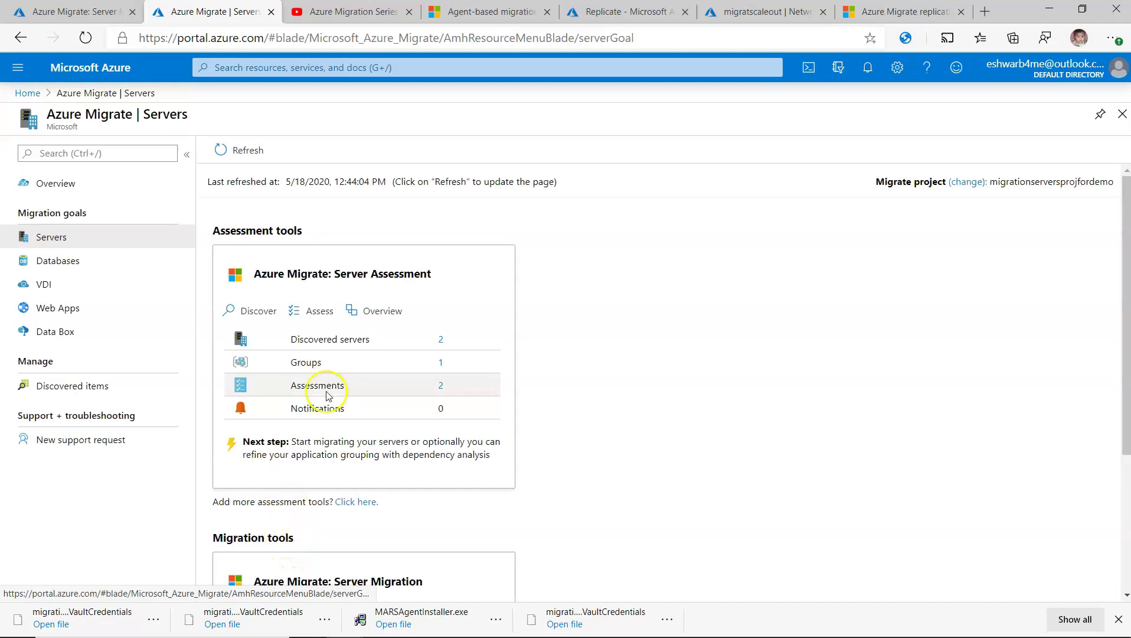
scroll(327, 396, "down", 3)
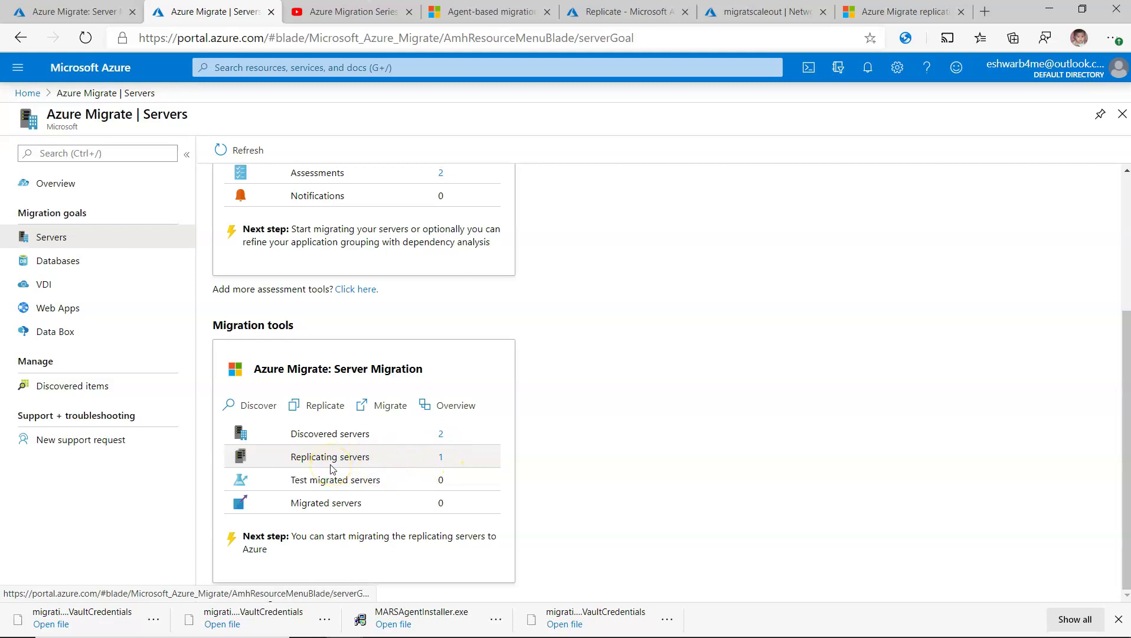
left_click(327, 459)
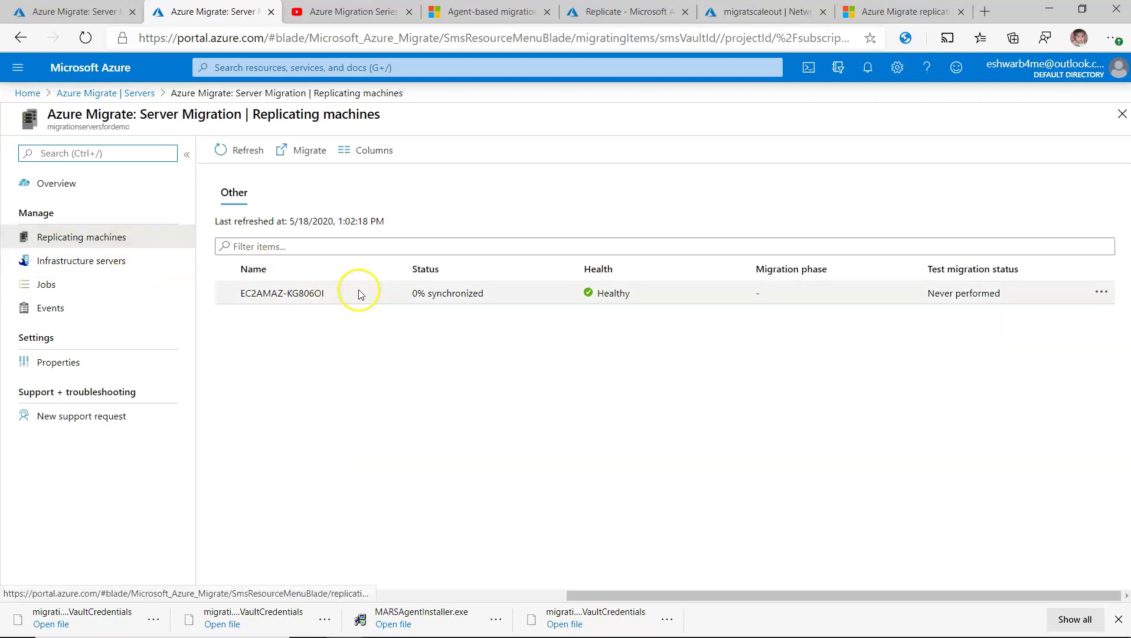
left_click(295, 292)
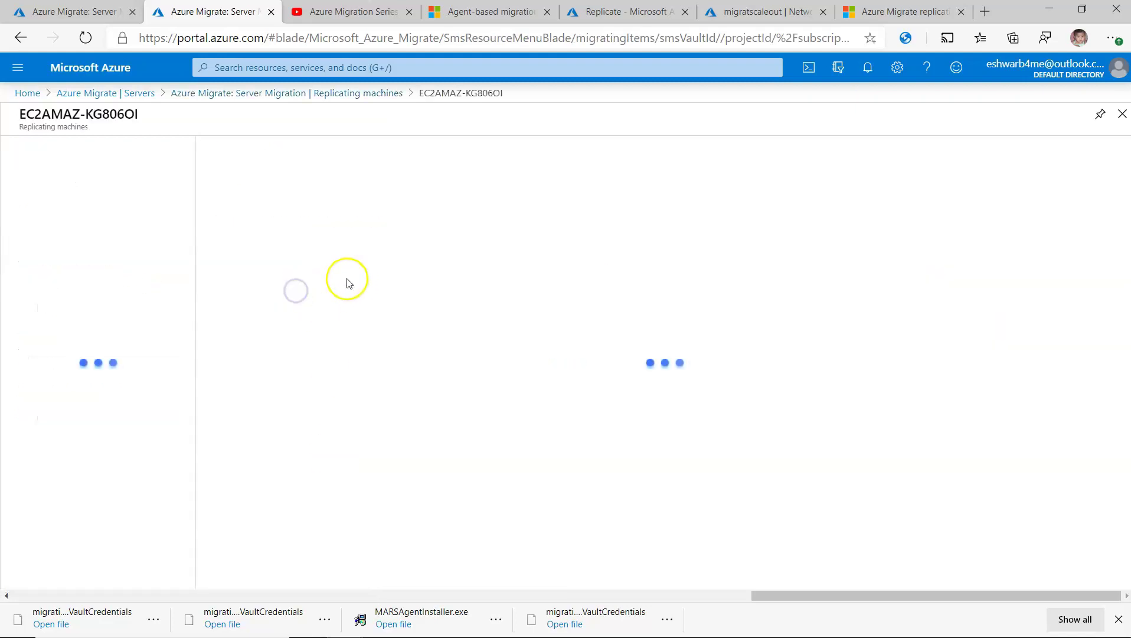
left_click(250, 94)
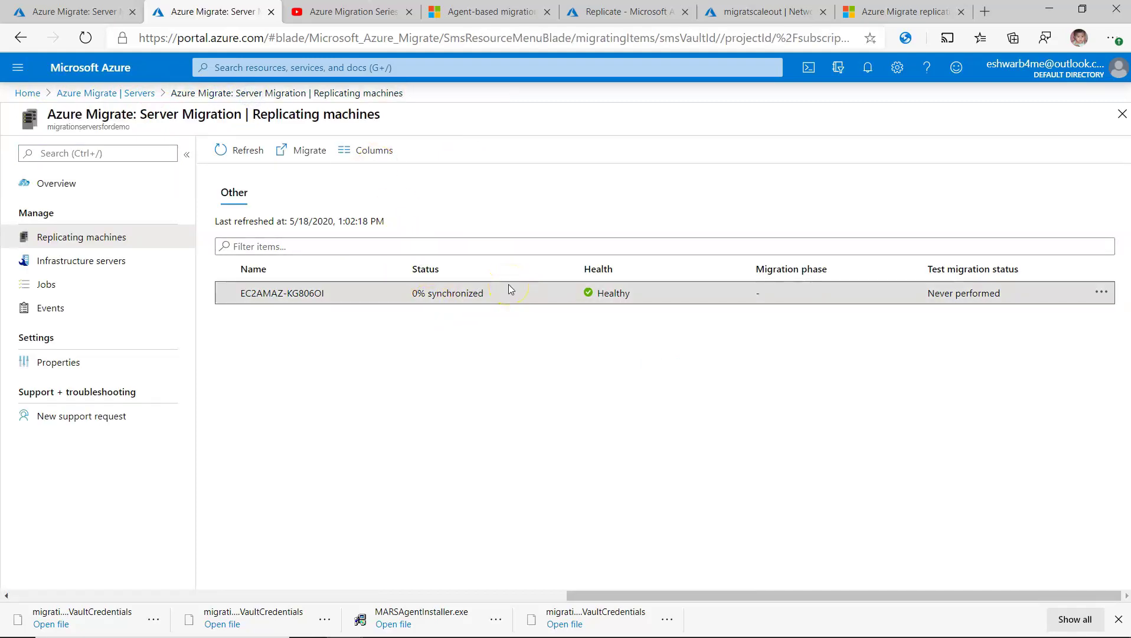
Step: Open the test migration list from the Server Migration overview and view the replication details of EC2AMAZ-KG806OI
left_click(113, 94)
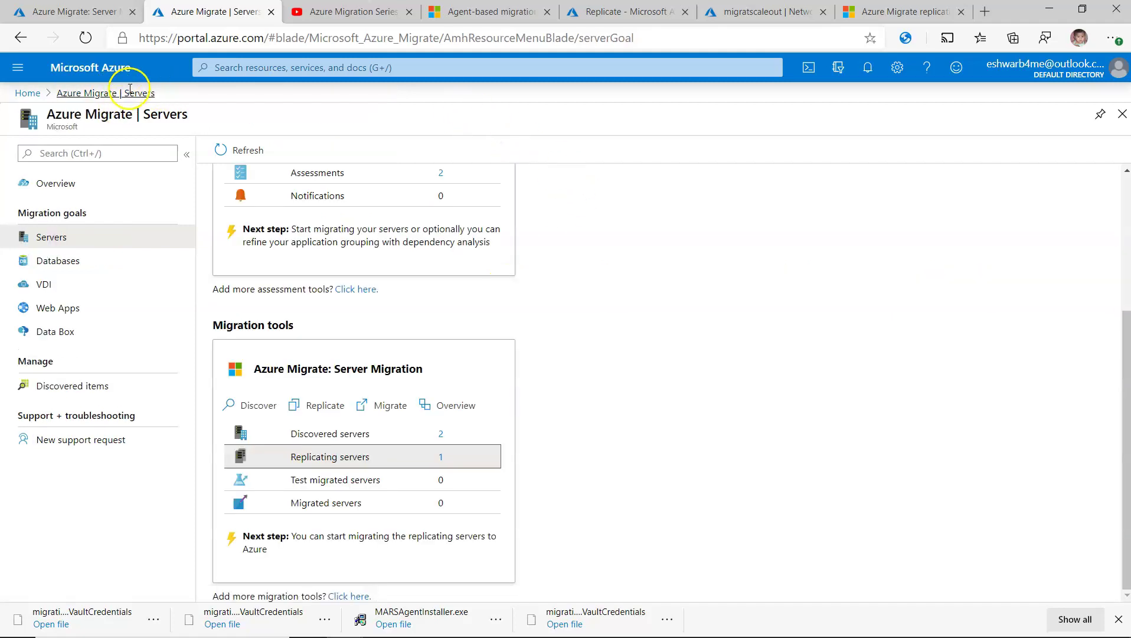
left_click(437, 405)
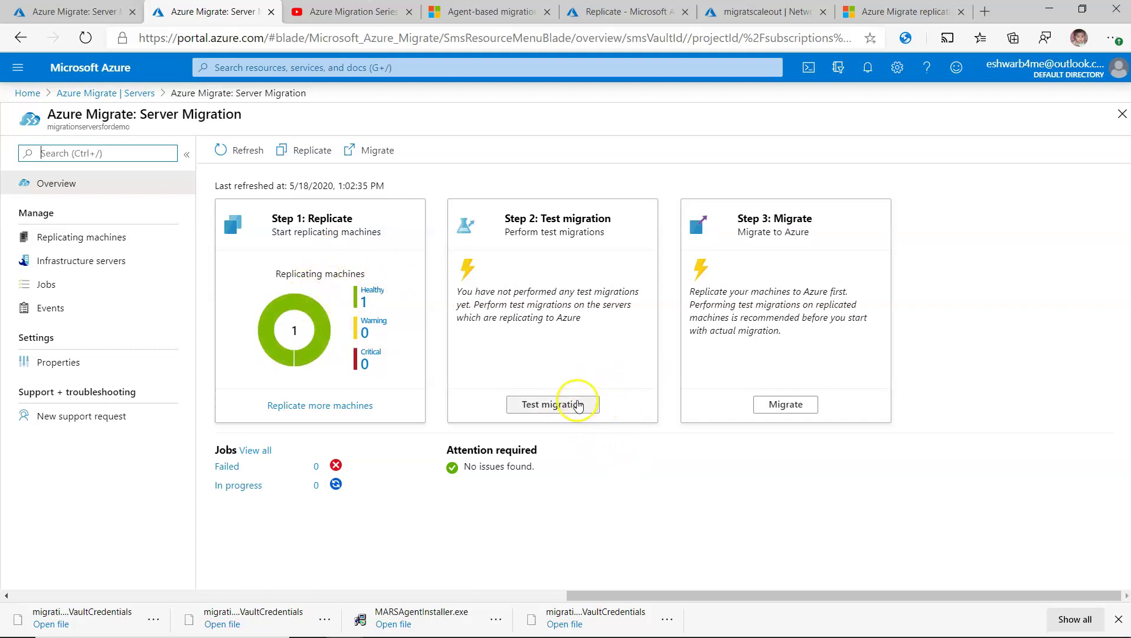
left_click(555, 406)
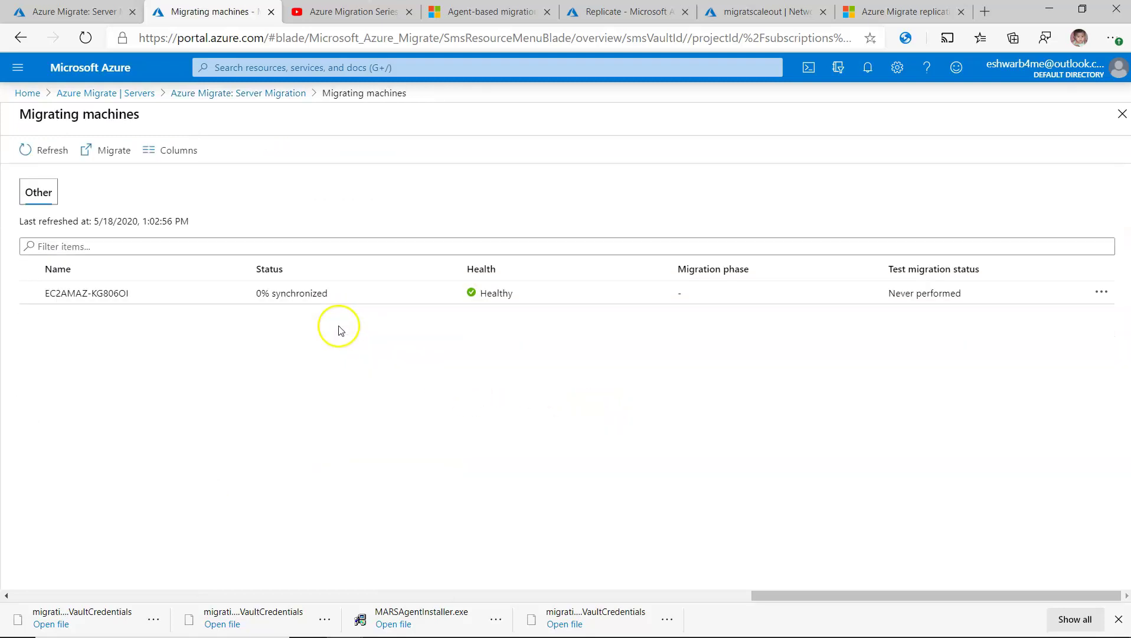
left_click(347, 298)
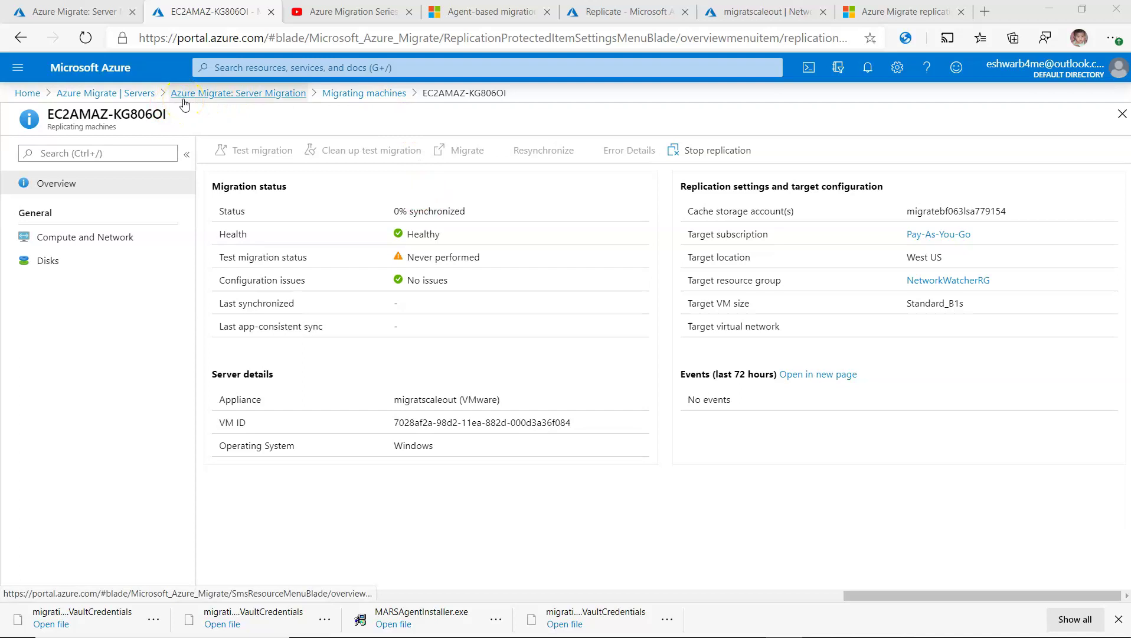
Step: Examine the dependency map of the discovered server EC2AMAZ-KG806OI and return to the Azure Migrate servers page
left_click(130, 93)
scroll(401, 253, "up", 4)
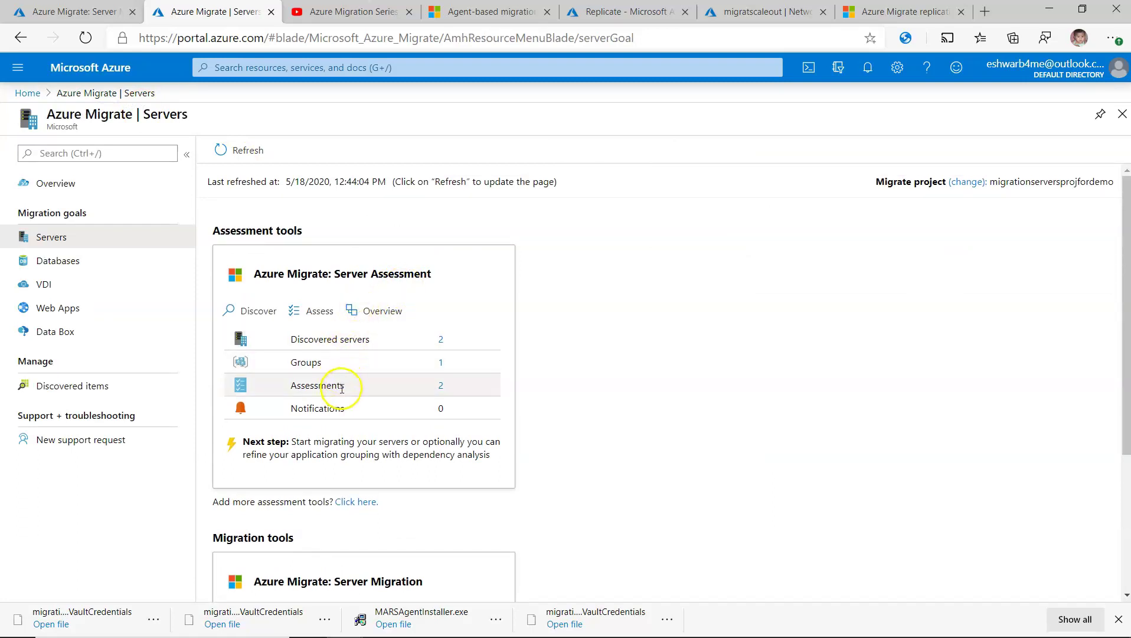
left_click(318, 341)
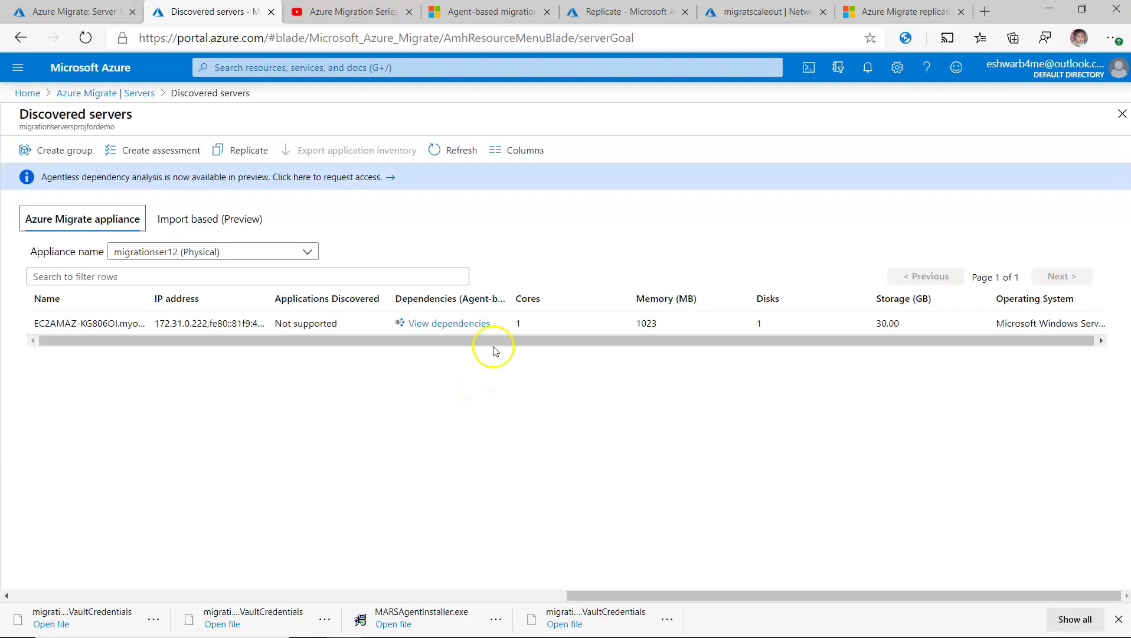
left_click(456, 323)
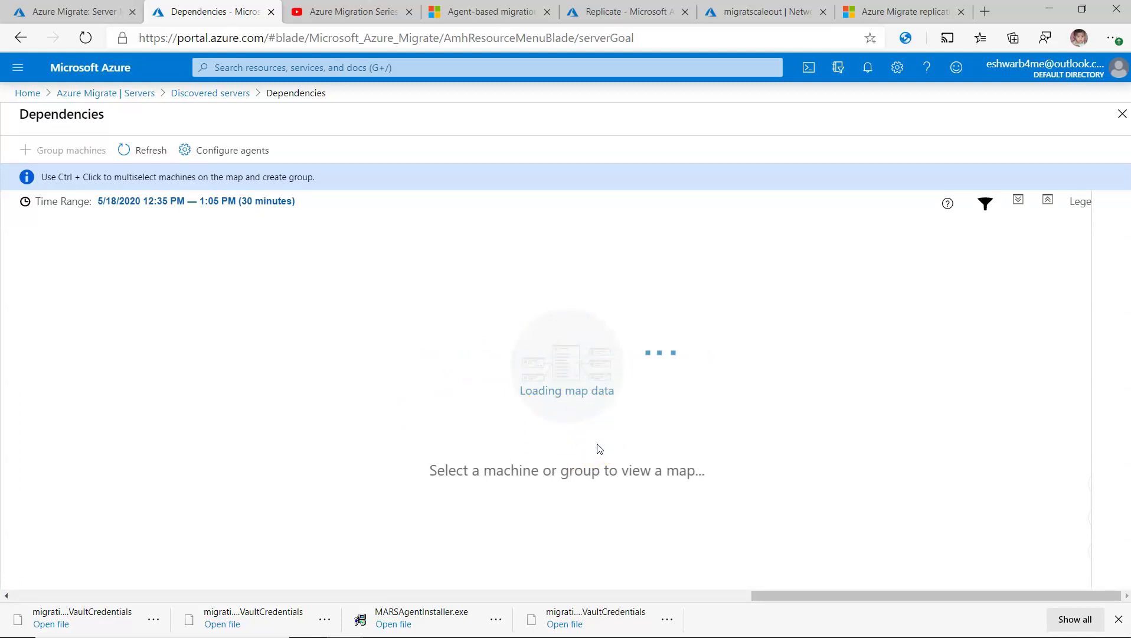
left_click(582, 422)
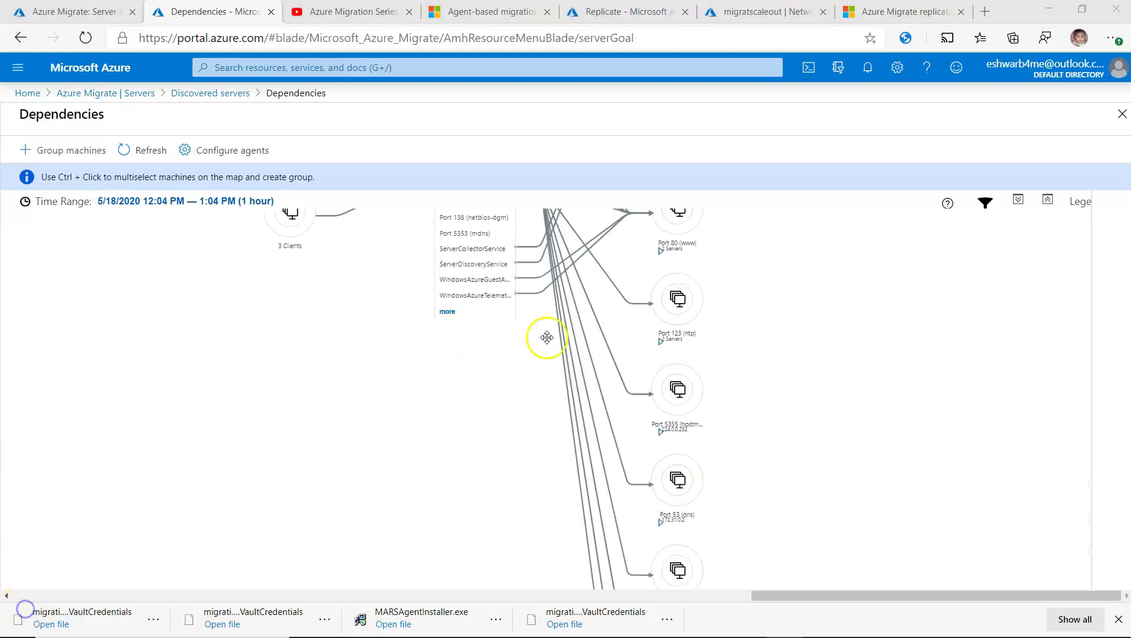
left_click_drag(524, 375, 567, 569)
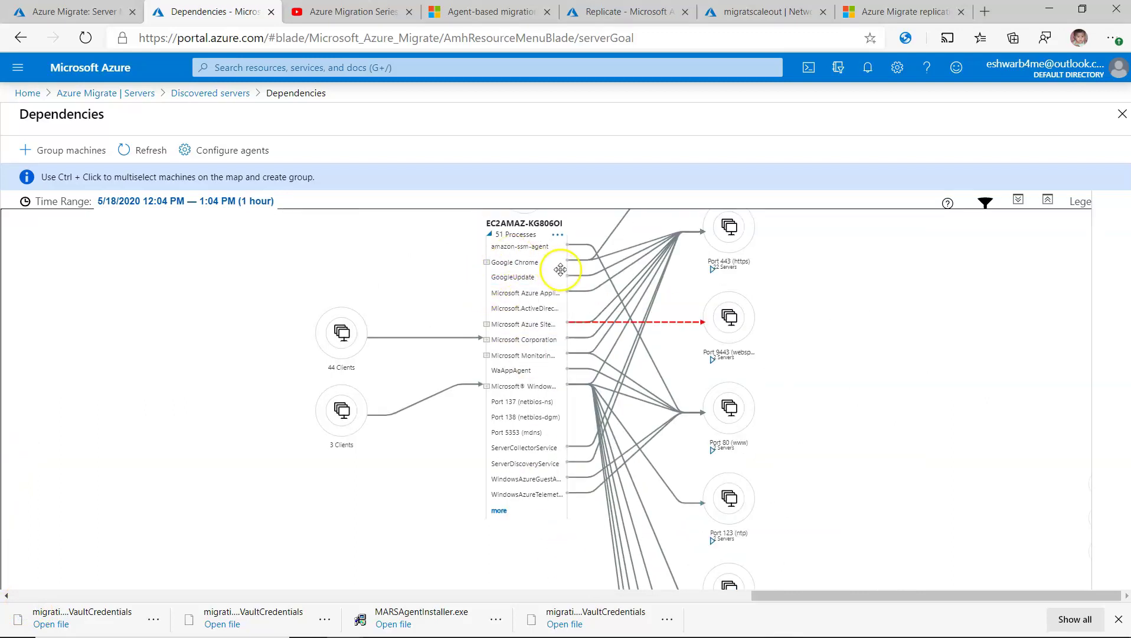
left_click(222, 93)
left_click(144, 94)
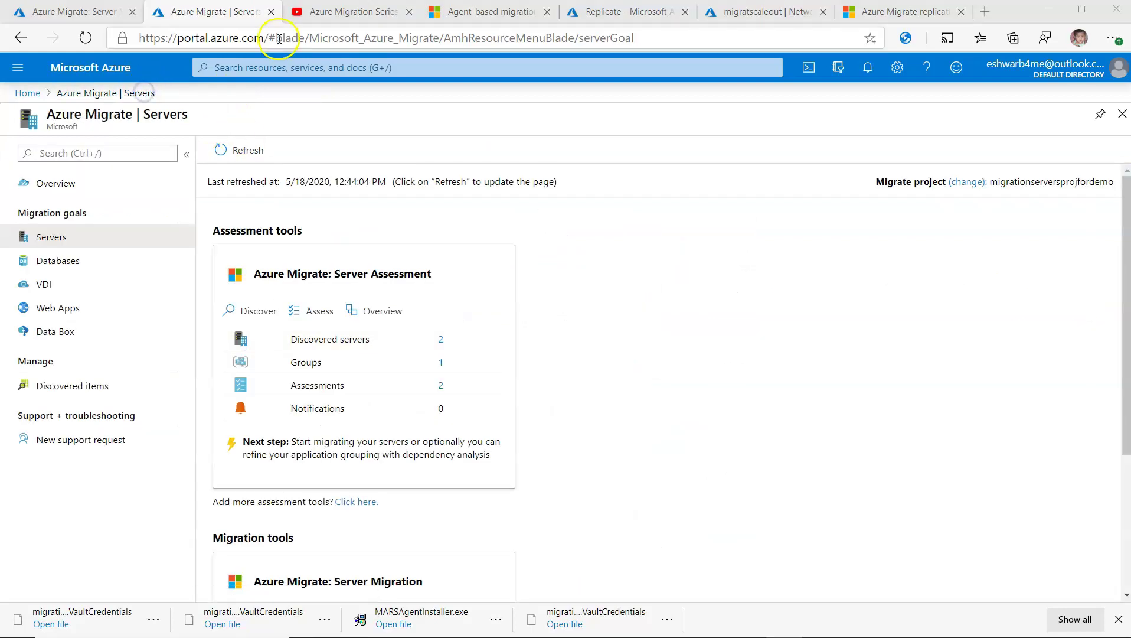
Step: Export ec2assessment from the Server Assessment overview and recalculate the assessment
left_click(378, 313)
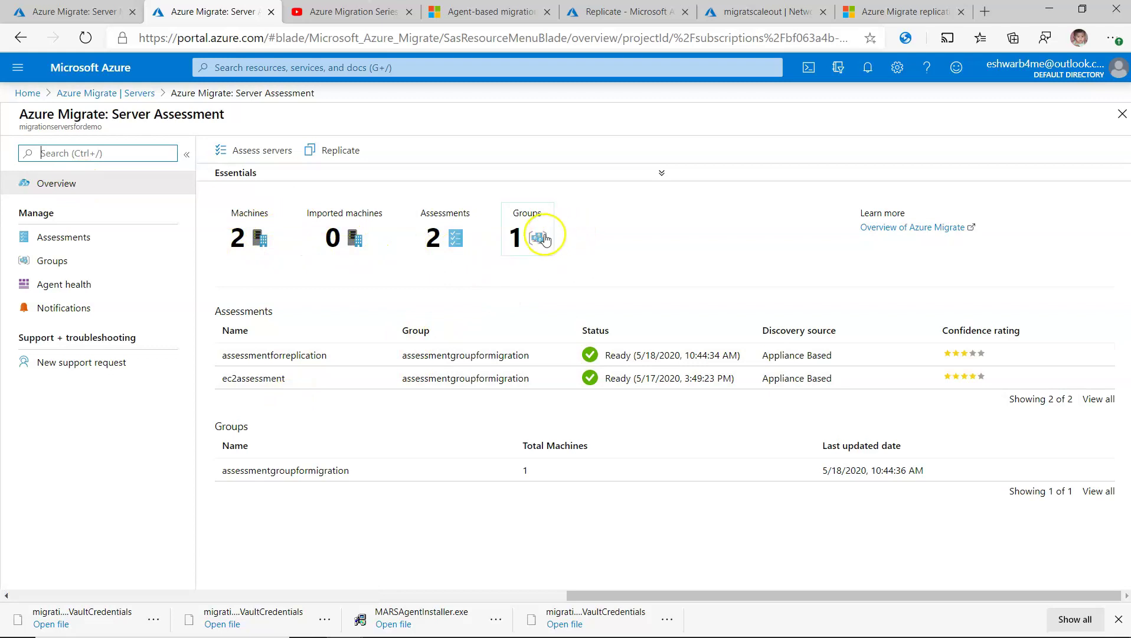
left_click(270, 379)
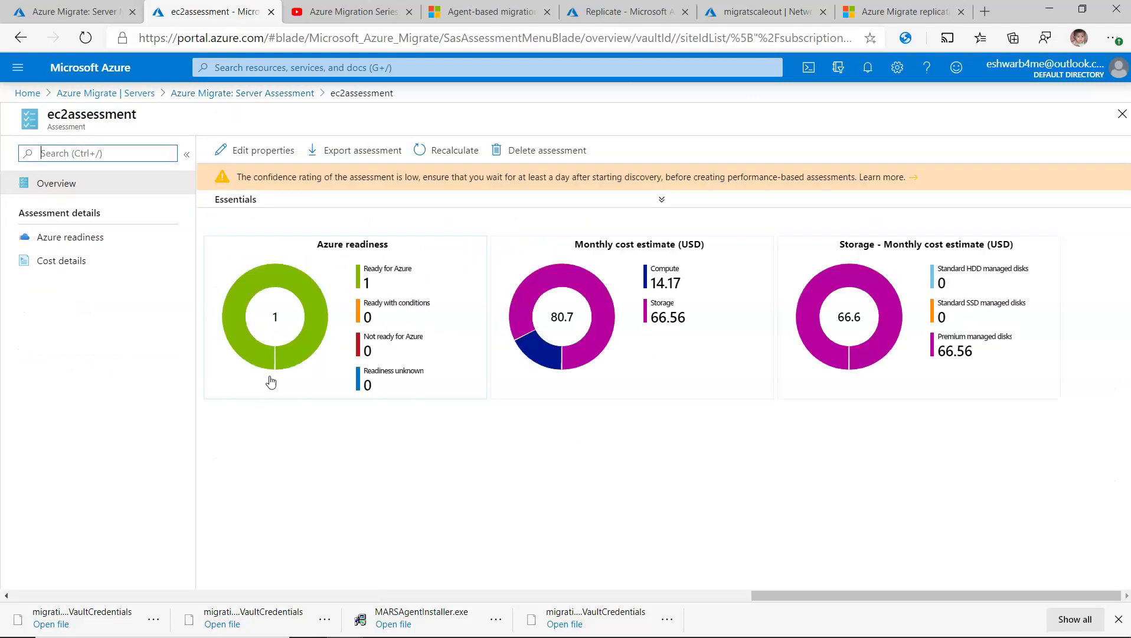
left_click(280, 378)
mouse_move(575, 296)
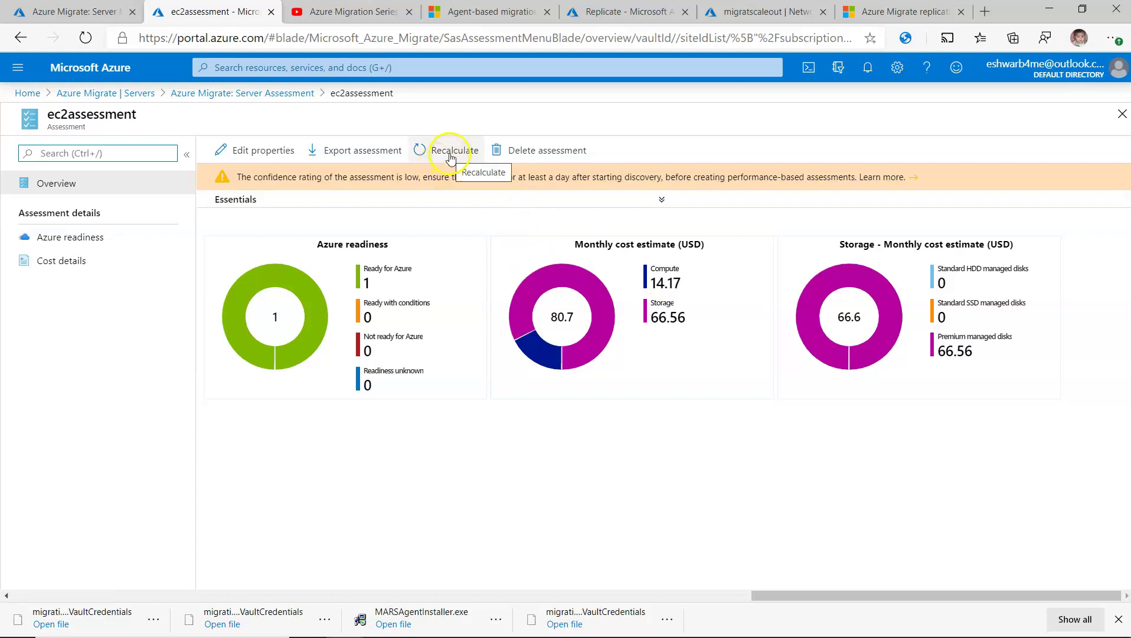
left_click(381, 158)
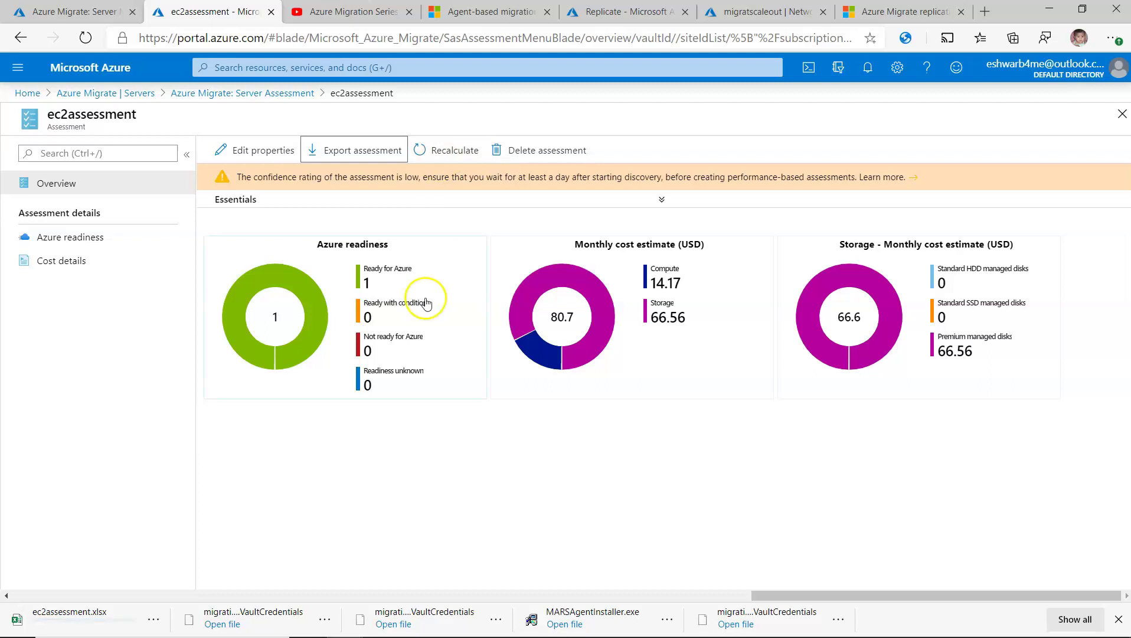
left_click(427, 152)
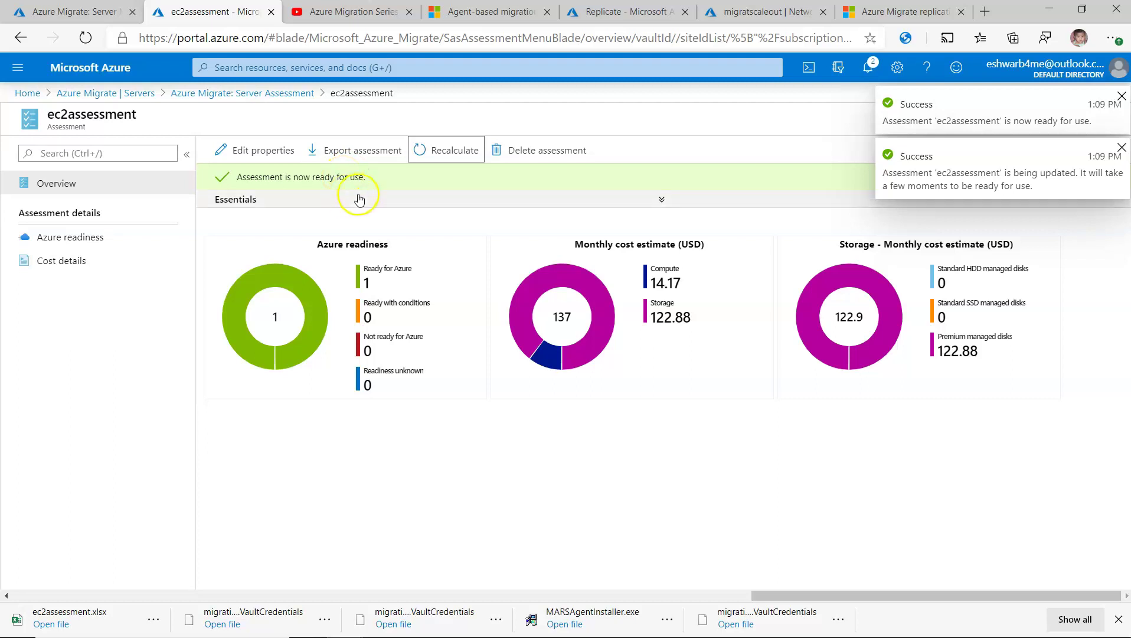
left_click(476, 464)
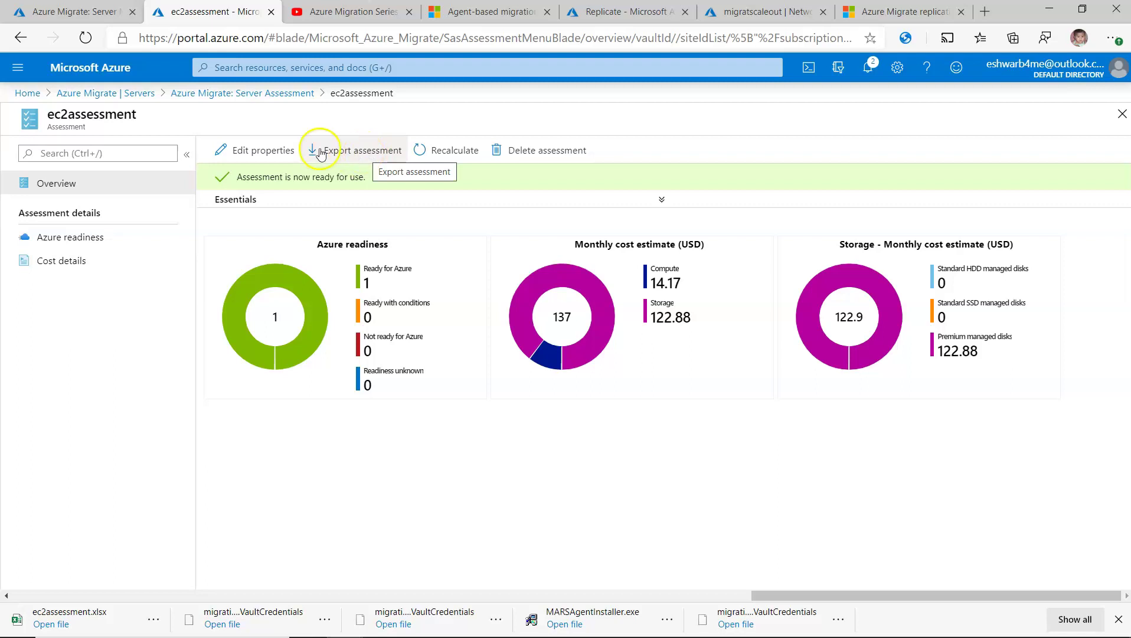
left_click(223, 151)
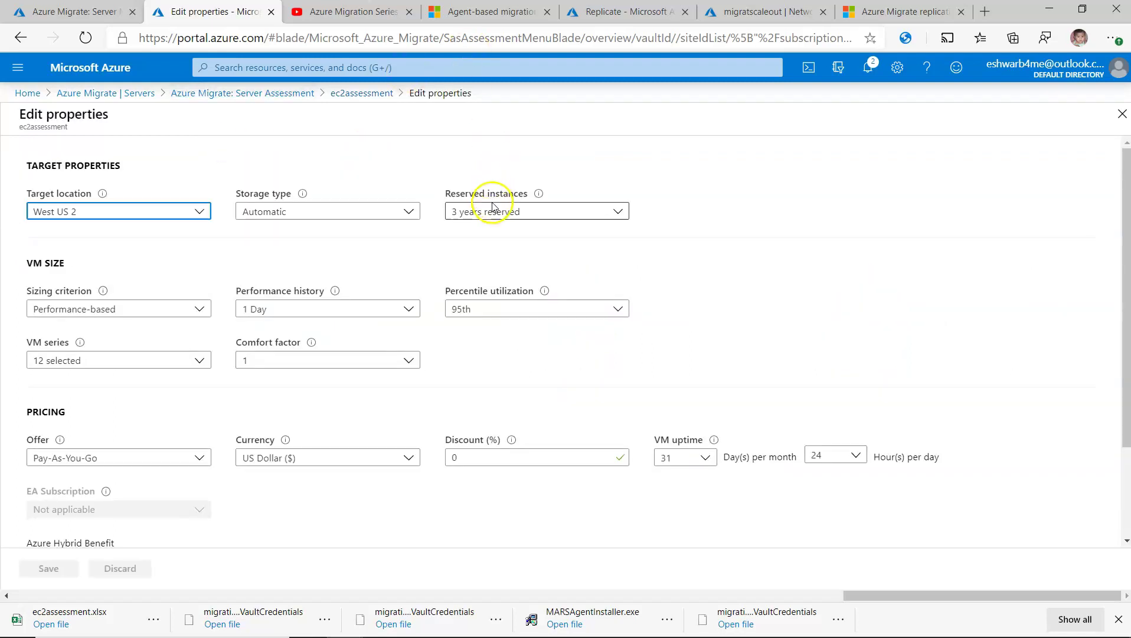
left_click(491, 216)
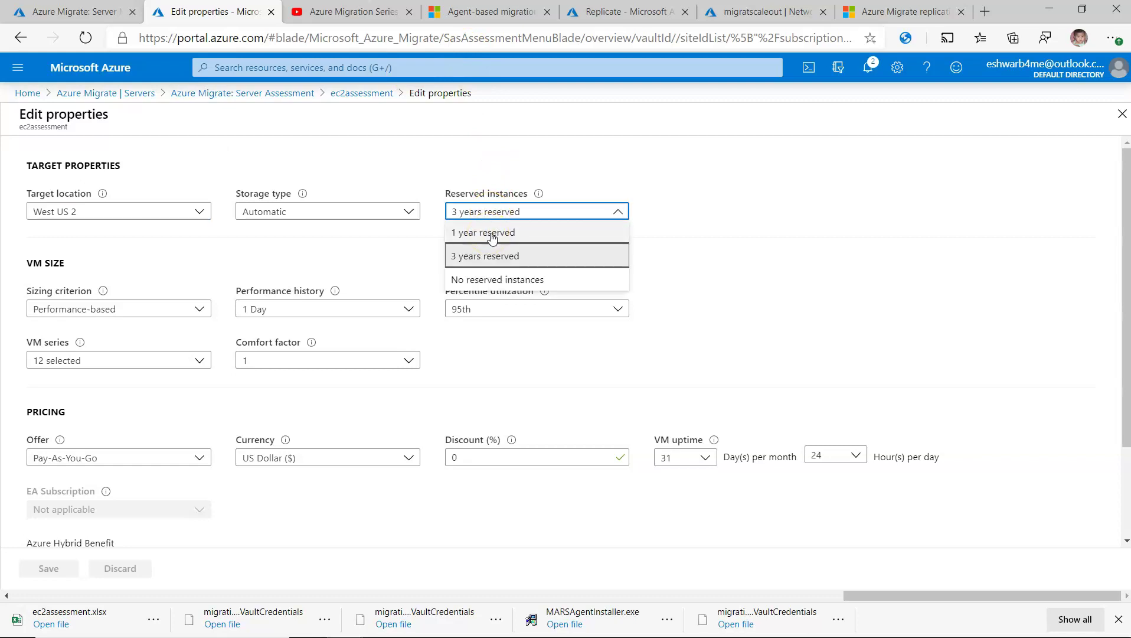
left_click(489, 234)
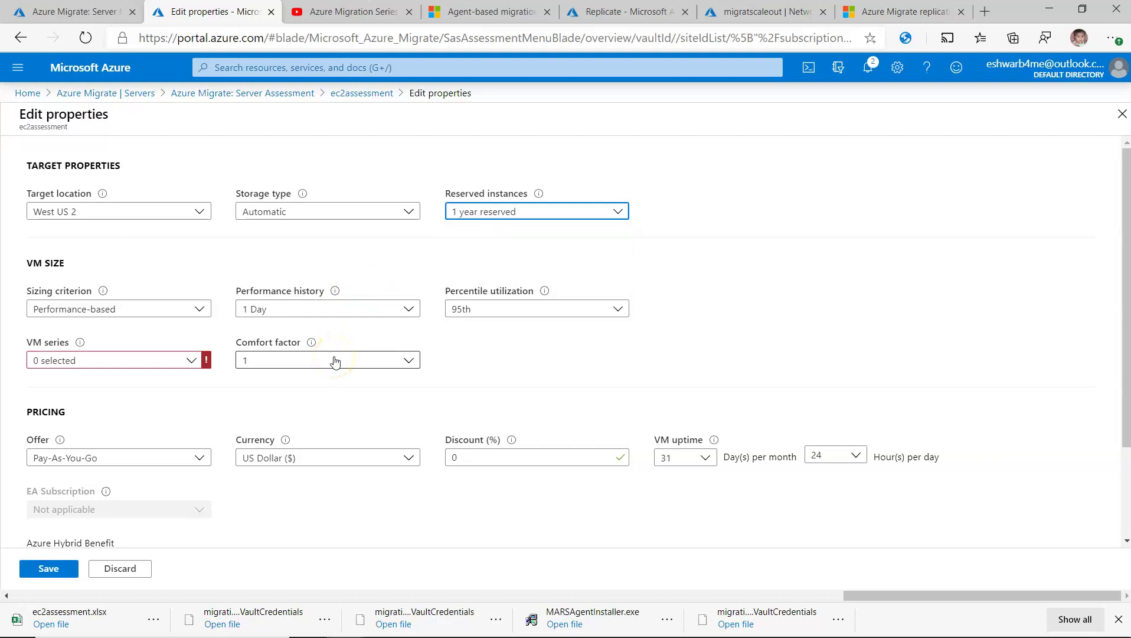
left_click(316, 307)
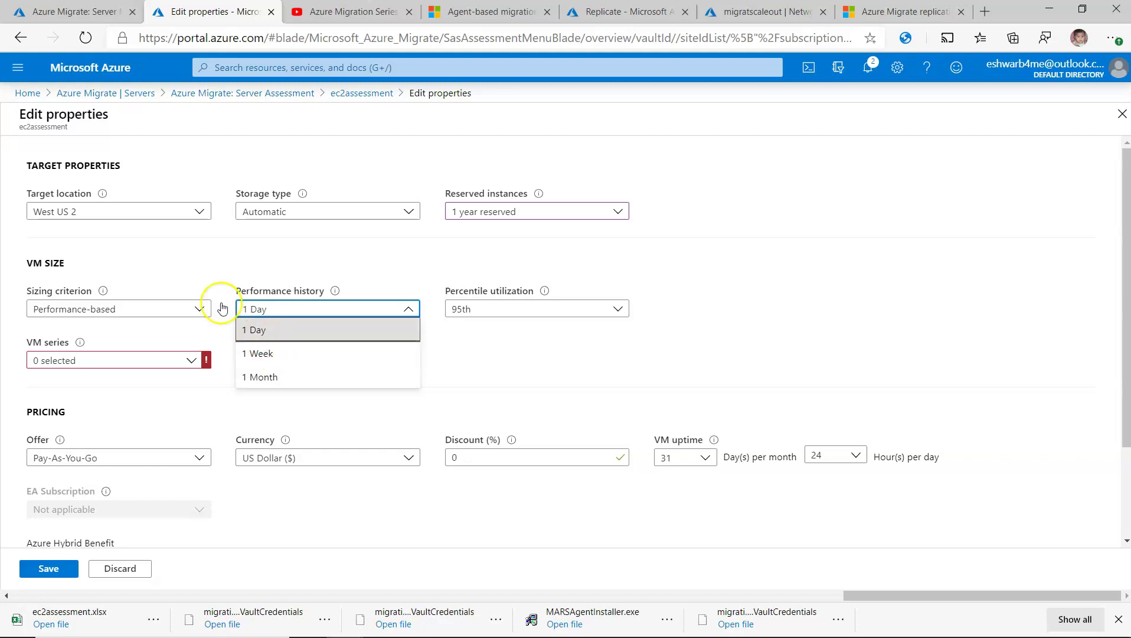
left_click(131, 96)
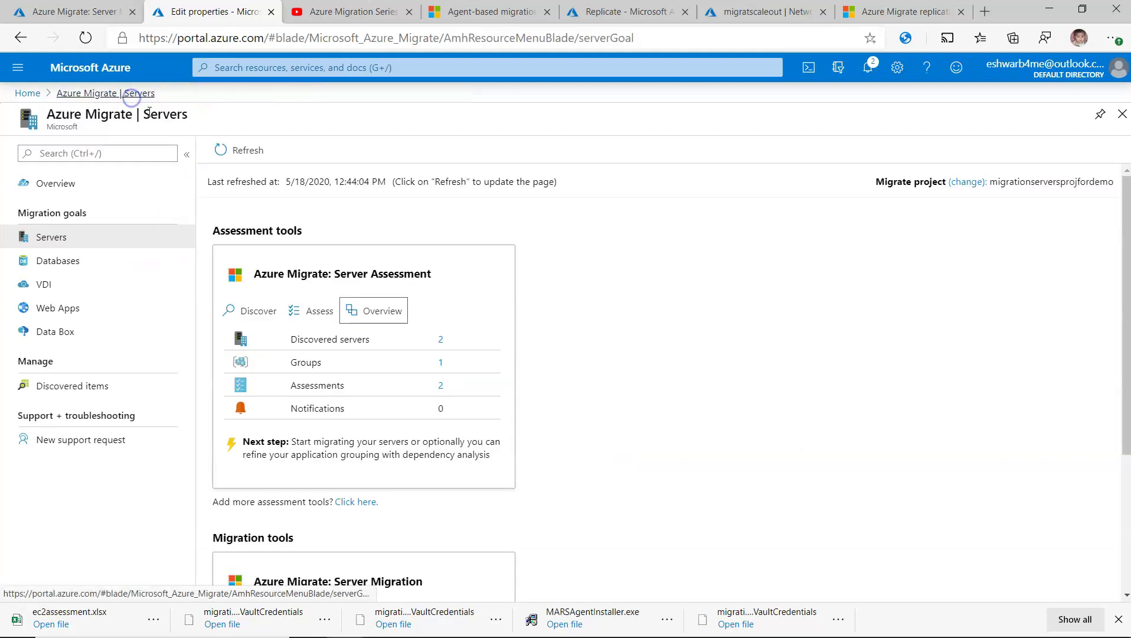
Step: Review the Server Assessment overview and the ec2assessment results, and return to the migration tools on the servers page
left_click(391, 311)
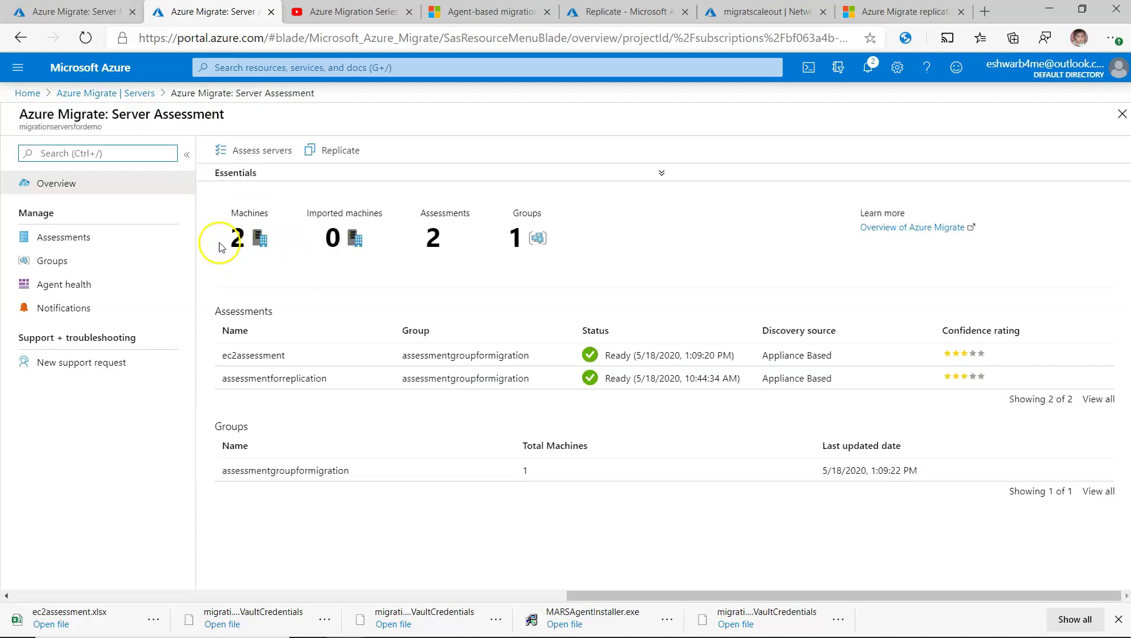
left_click(149, 242)
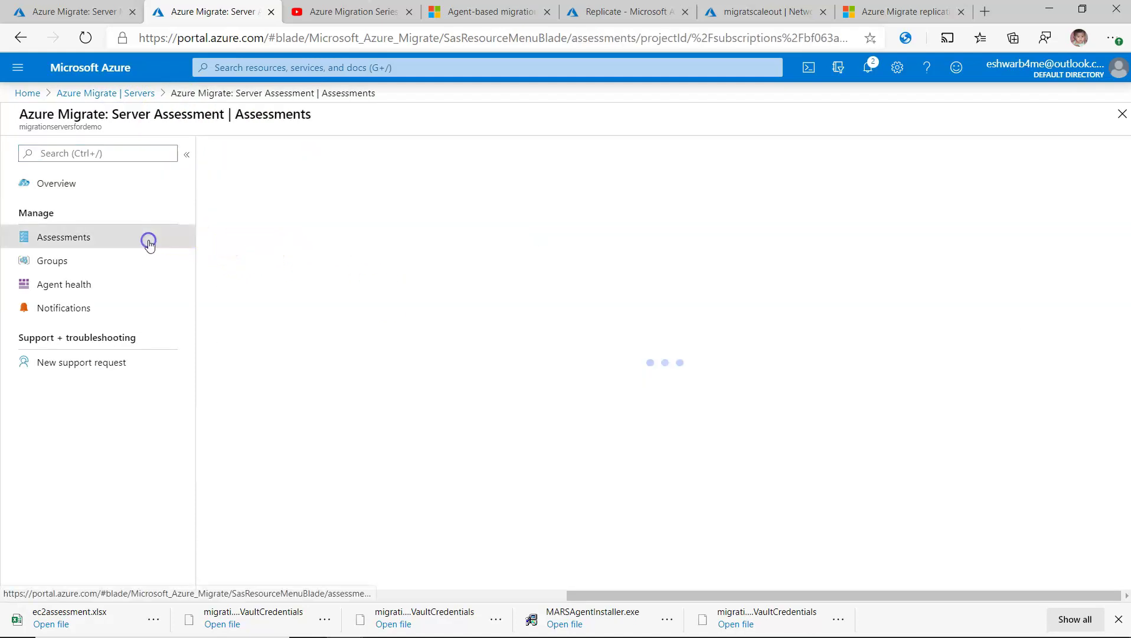
left_click(99, 181)
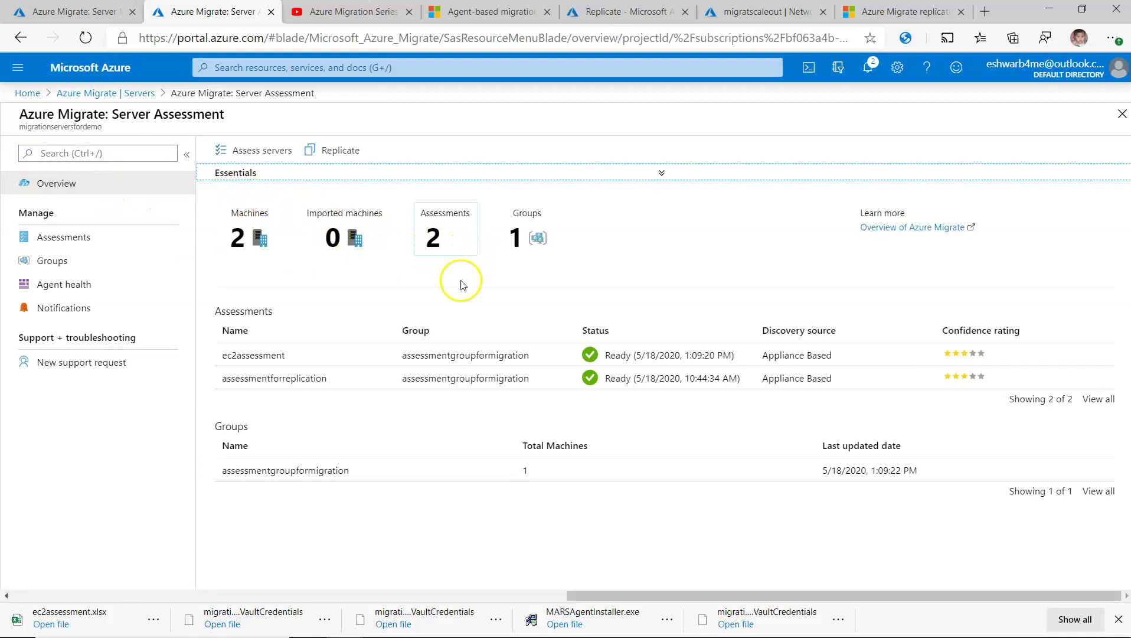
left_click(260, 355)
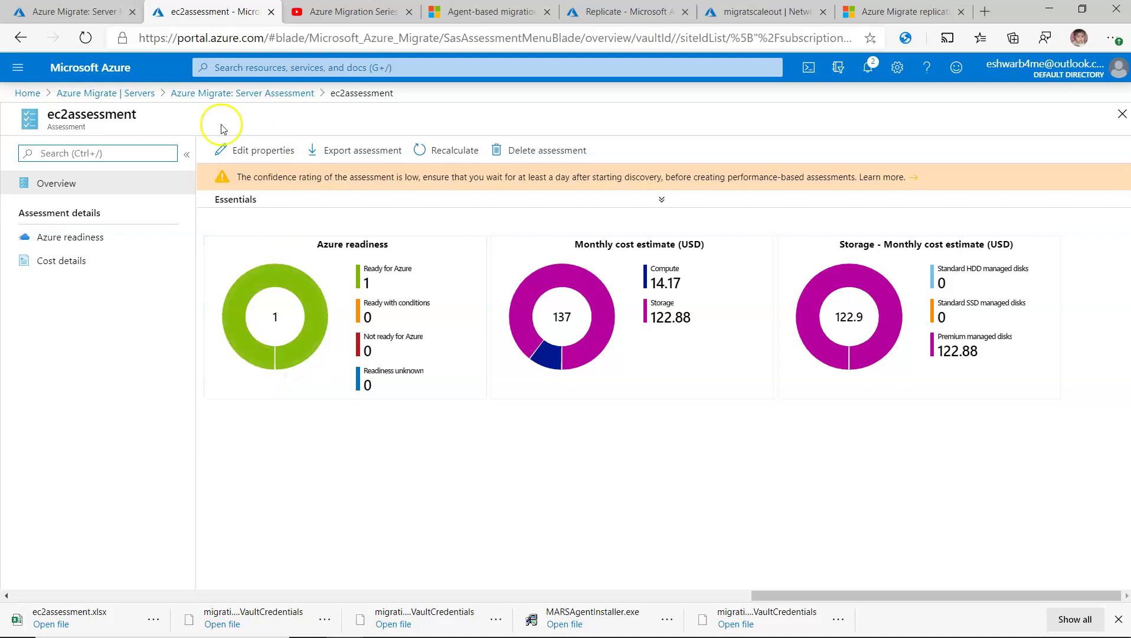
left_click(124, 94)
scroll(308, 387, "down", 4)
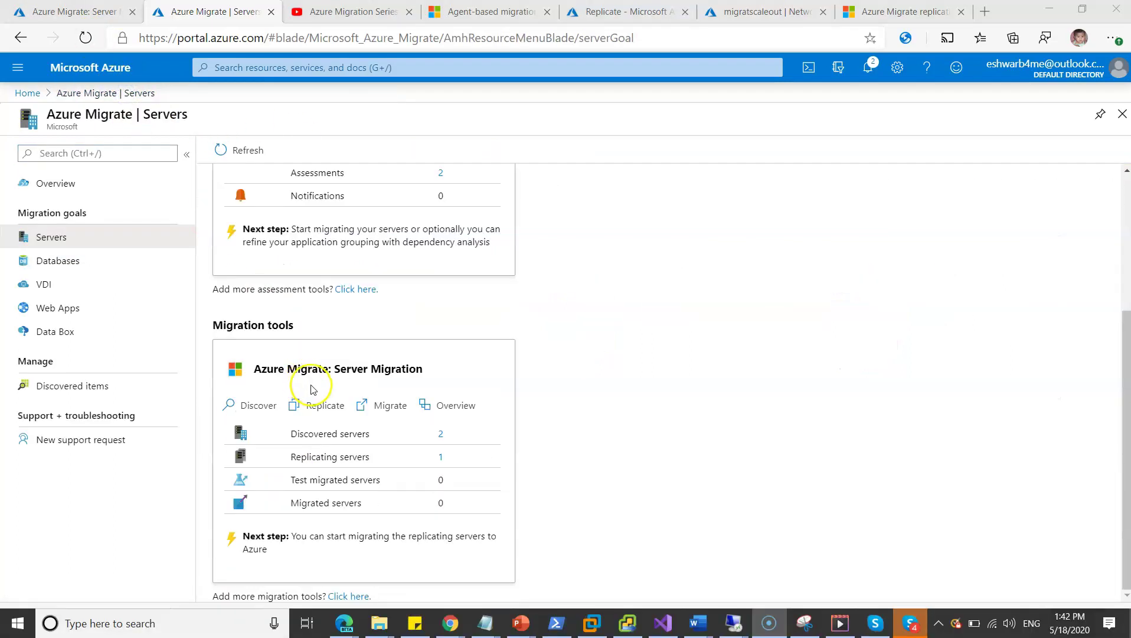